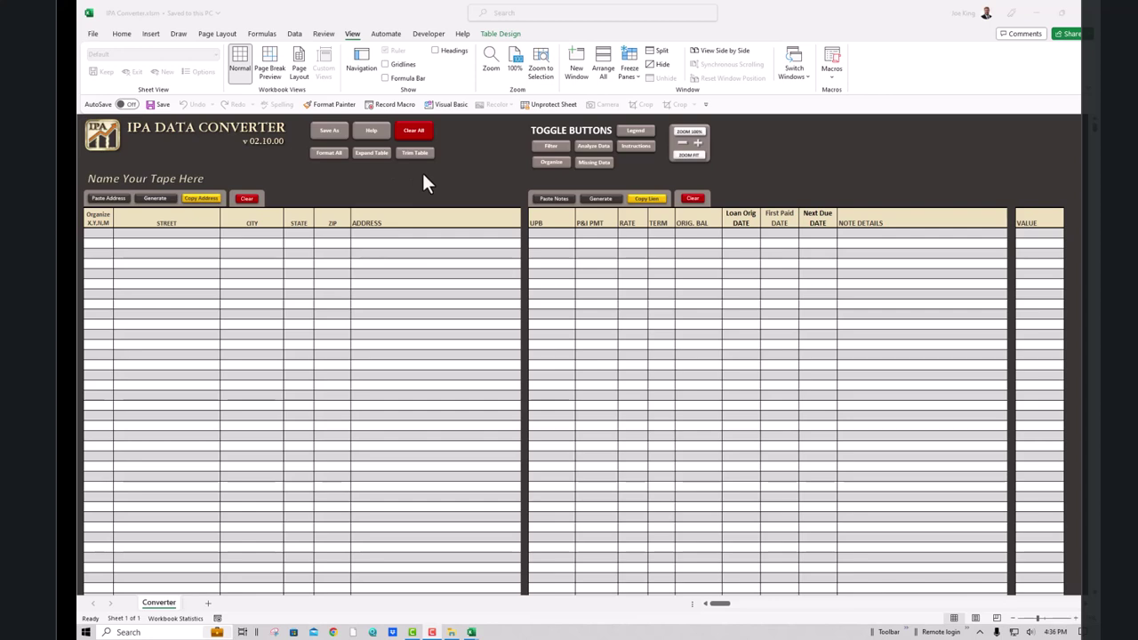
Switch to the IDEAL Property Analyzer, view the IPA Converter download link on its Input page, and return to the IPA Converter workbook
{"action": "key", "text": "alt+Tab"}
{"action": "left_click", "coordinate": [528, 418]}
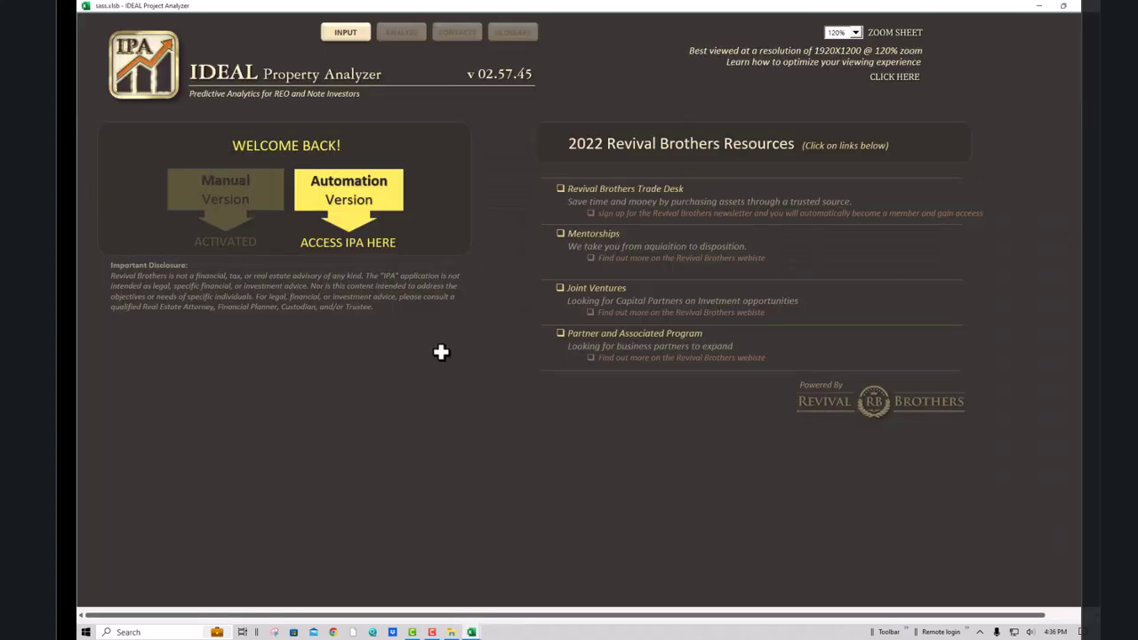
{"action": "left_click", "coordinate": [345, 34]}
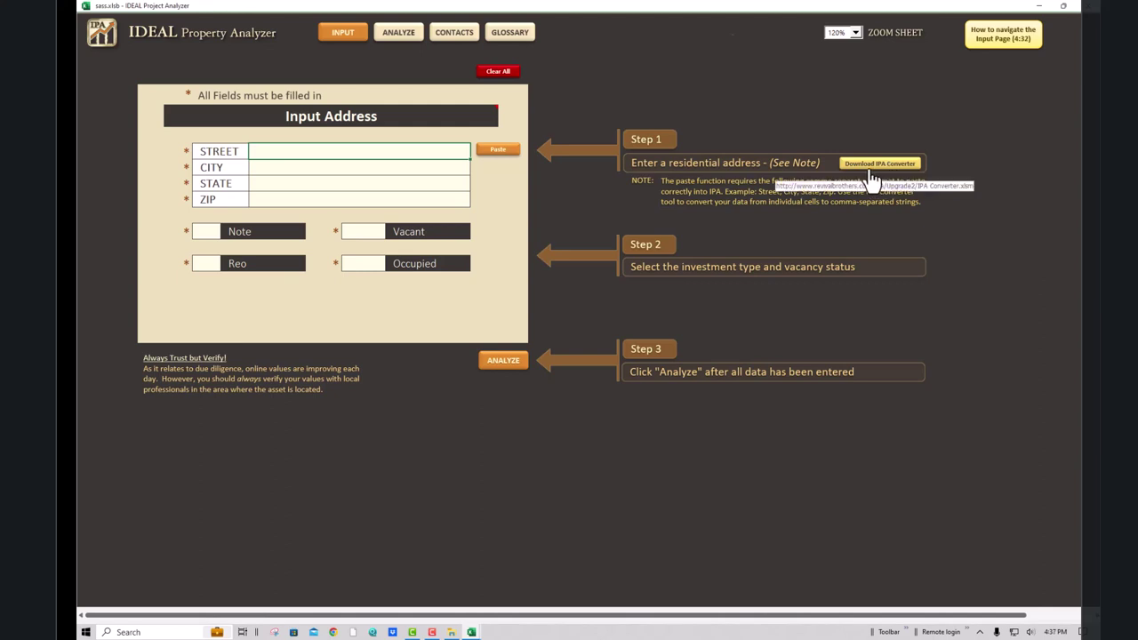
{"action": "key", "text": "alt+Tab"}
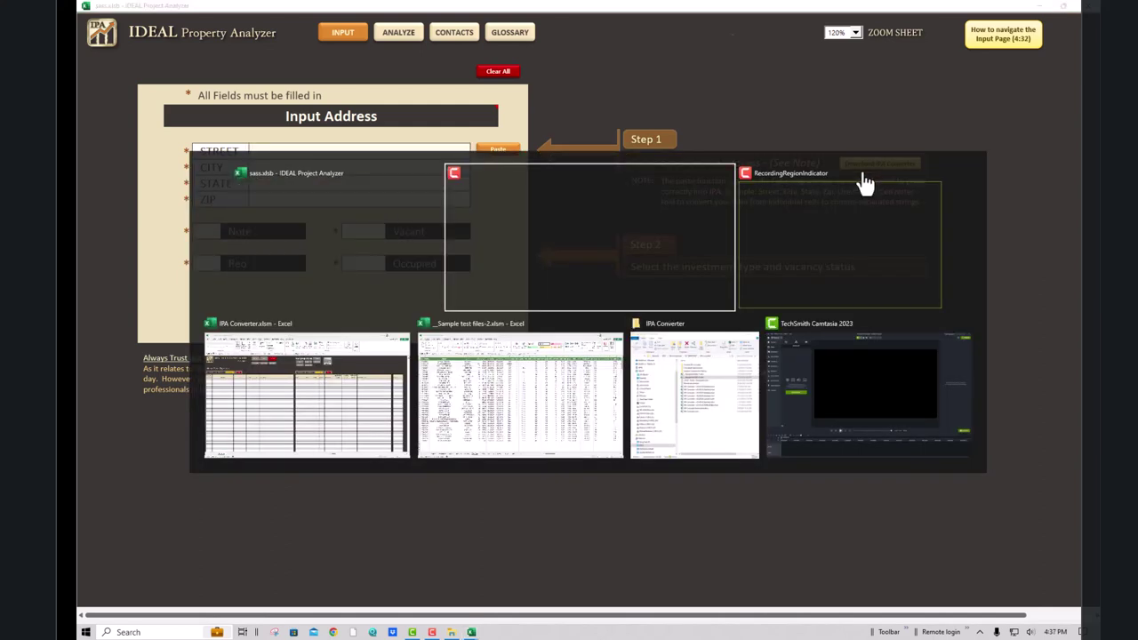
{"action": "left_click", "coordinate": [328, 445]}
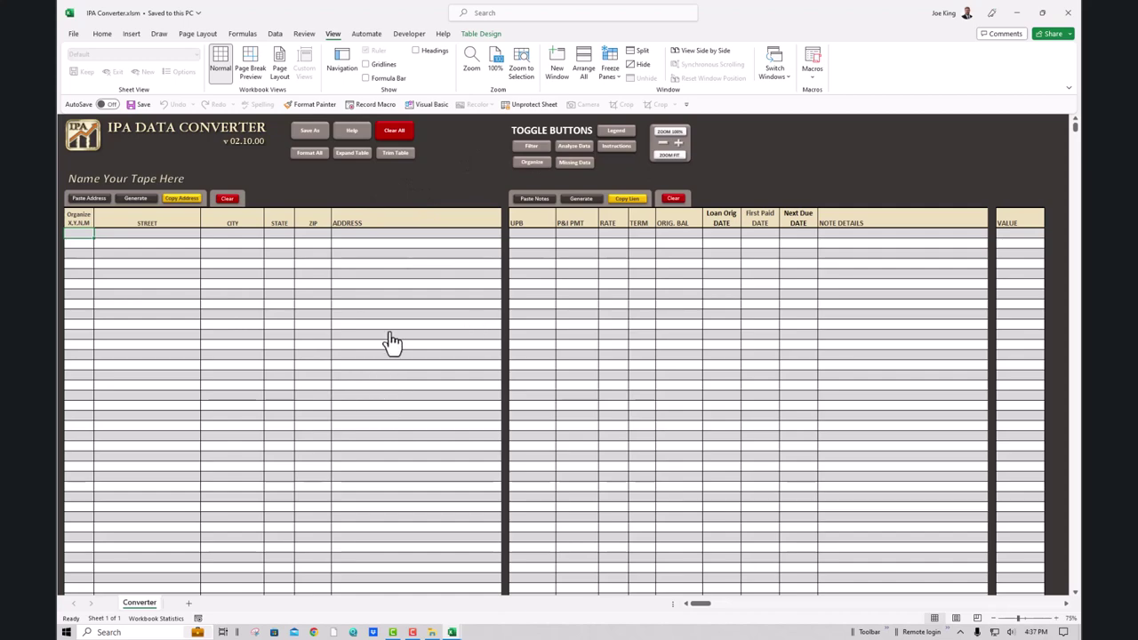
Switch to the sample test files workbook and compare its Street, CITY, STATE and ZIP columns with the converter's address columns
{"action": "key", "text": "alt+Tab"}
{"action": "left_click", "coordinate": [490, 430]}
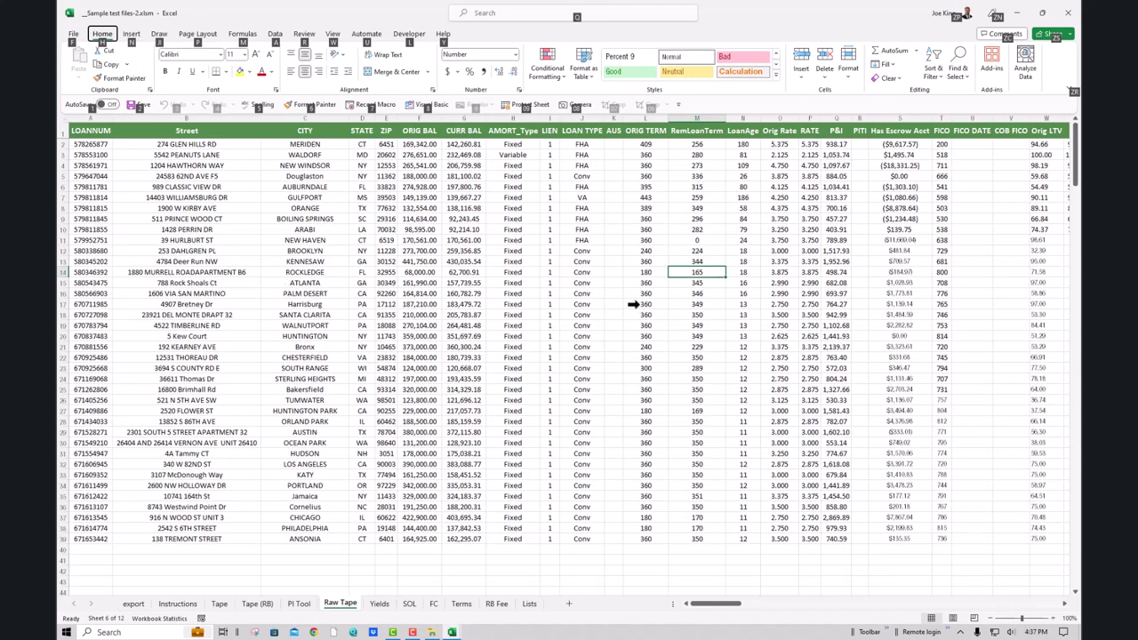
{"action": "left_click", "coordinate": [362, 198]}
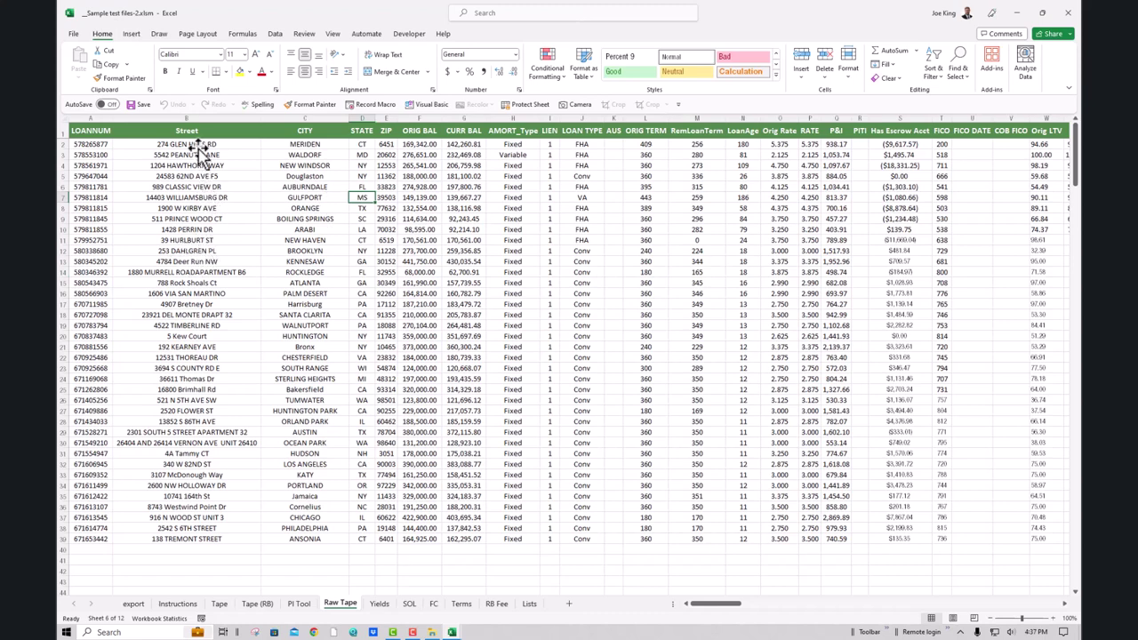
{"action": "left_click_drag", "start_coordinate": [191, 131], "coordinate": [388, 544]}
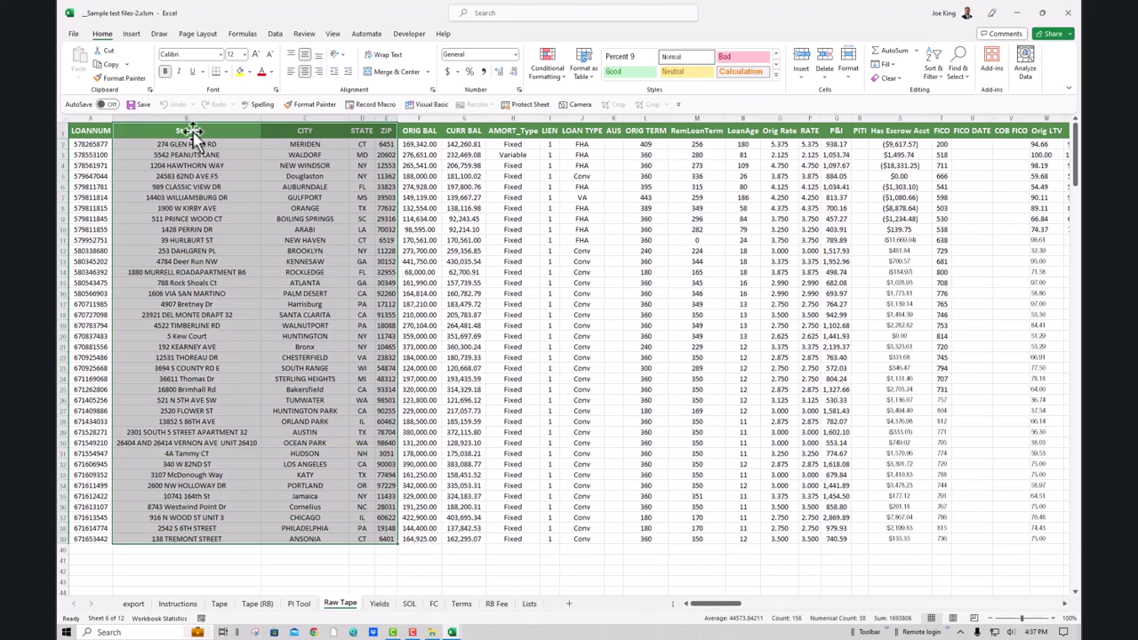
{"action": "key", "text": "alt+Tab"}
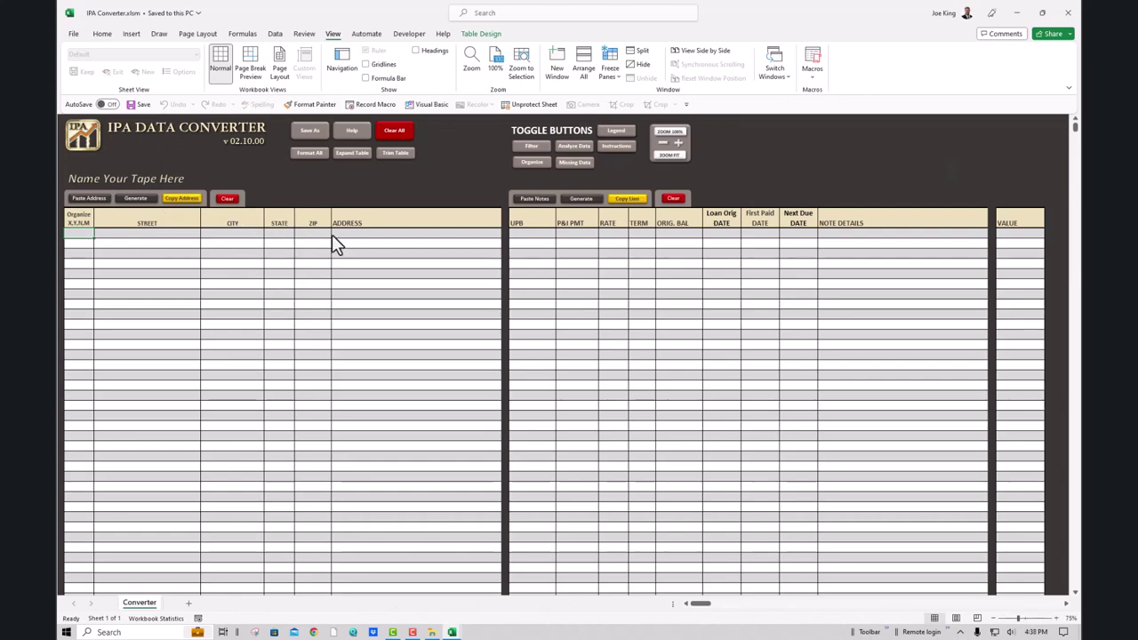
{"action": "key", "text": "alt+Tab"}
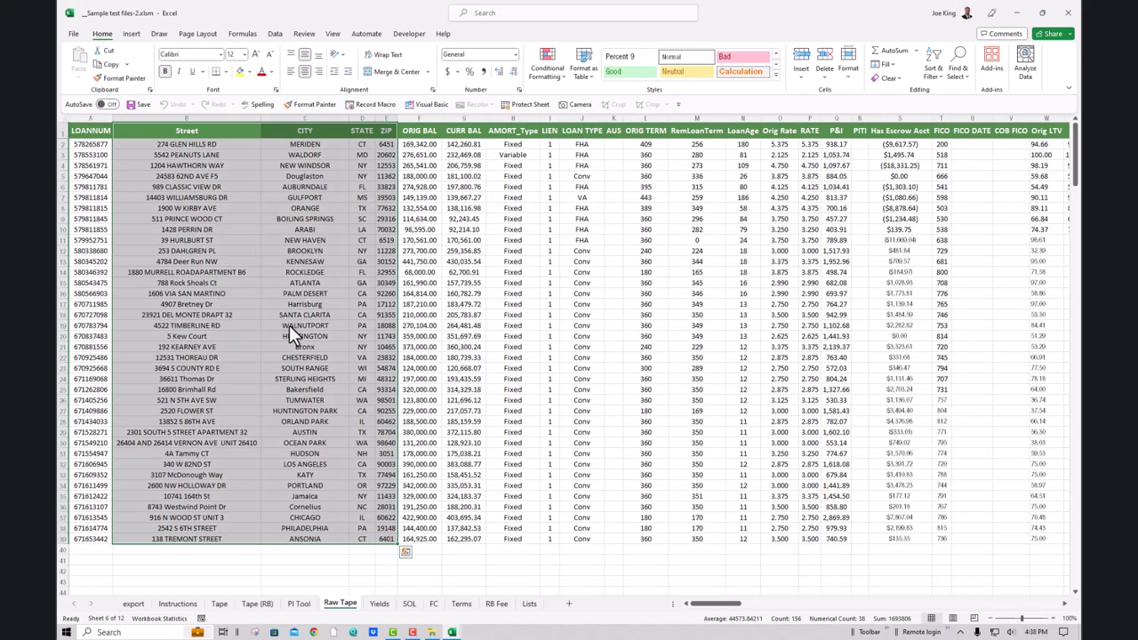
Insert a blank column before Street and another between ZIP and ORIG BAL on the Raw Tape sheet
{"action": "left_click", "coordinate": [160, 119]}
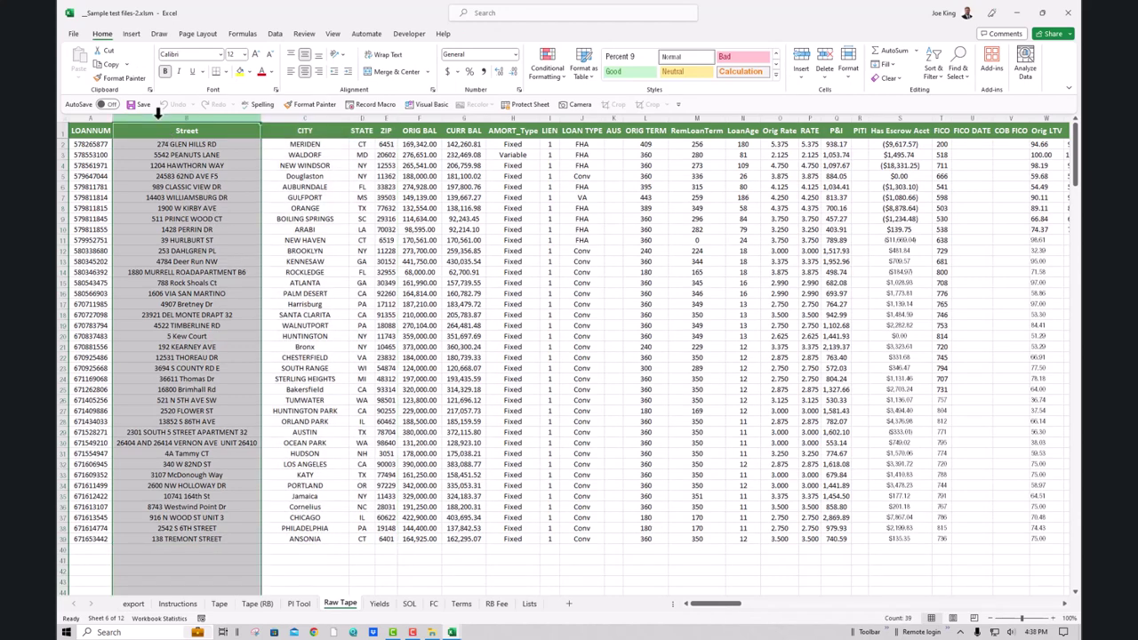
{"action": "right_click", "coordinate": [160, 119]}
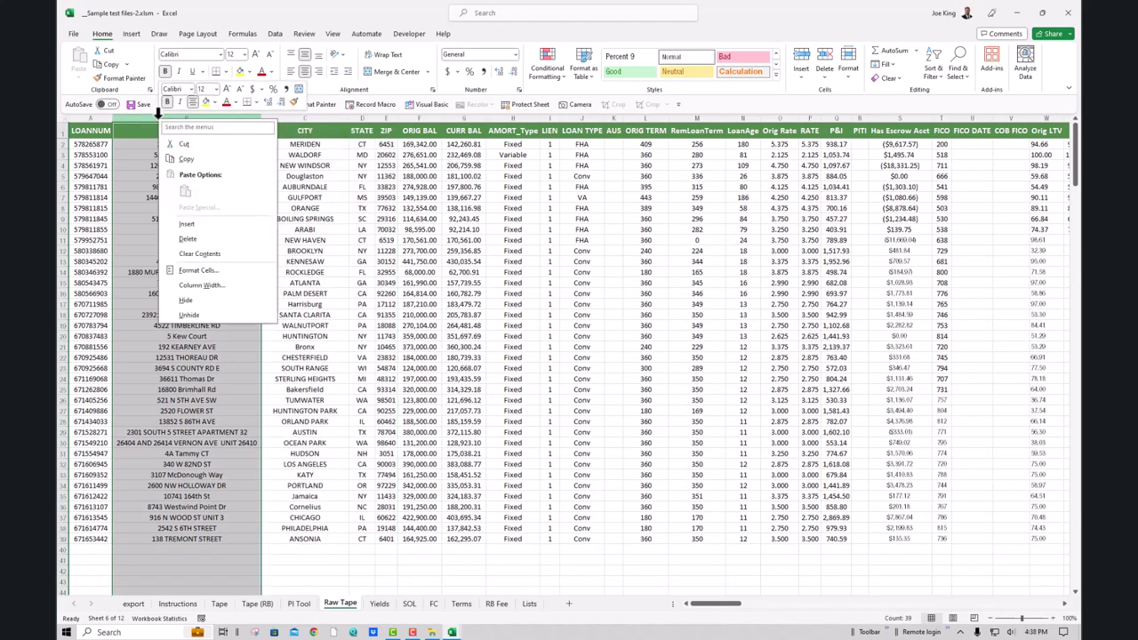
{"action": "left_click", "coordinate": [191, 223]}
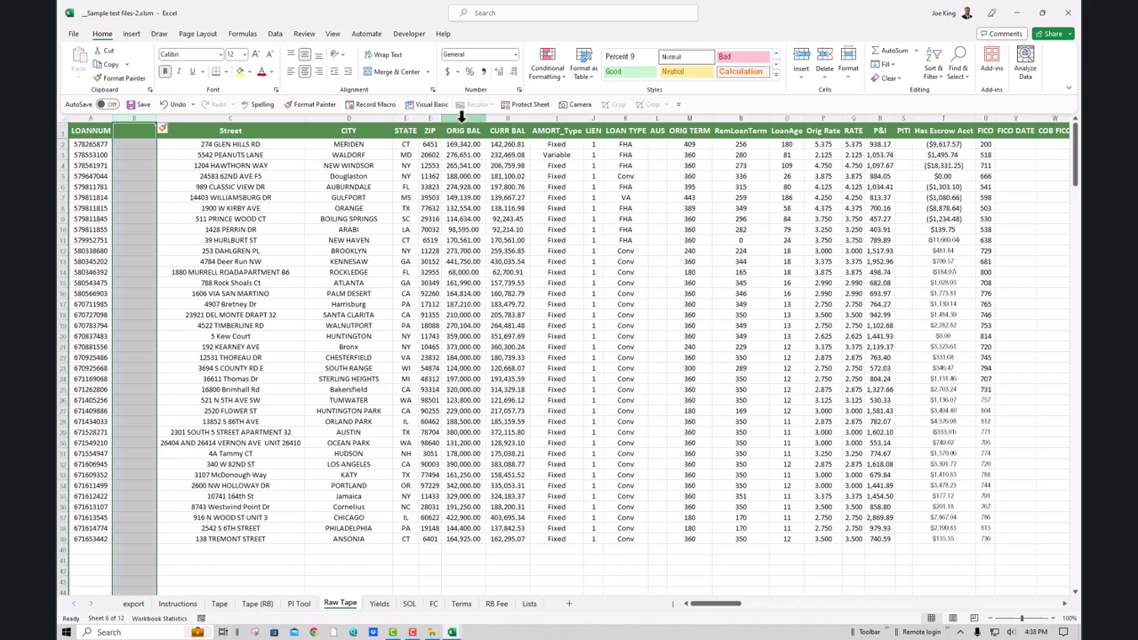
{"action": "left_click", "coordinate": [458, 114]}
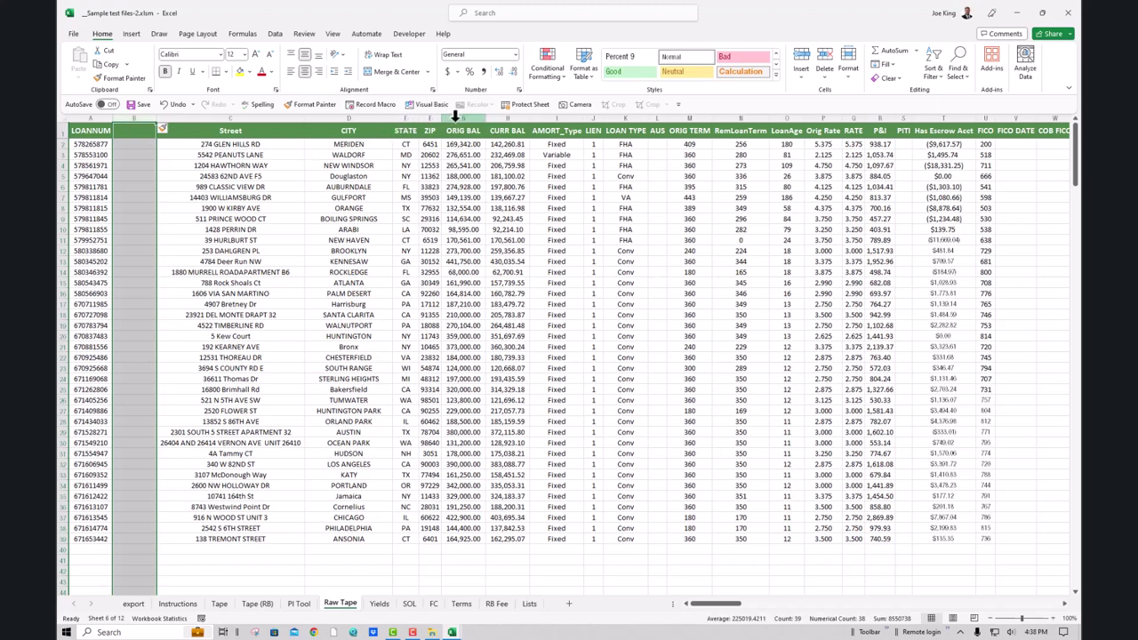
{"action": "right_click", "coordinate": [458, 114]}
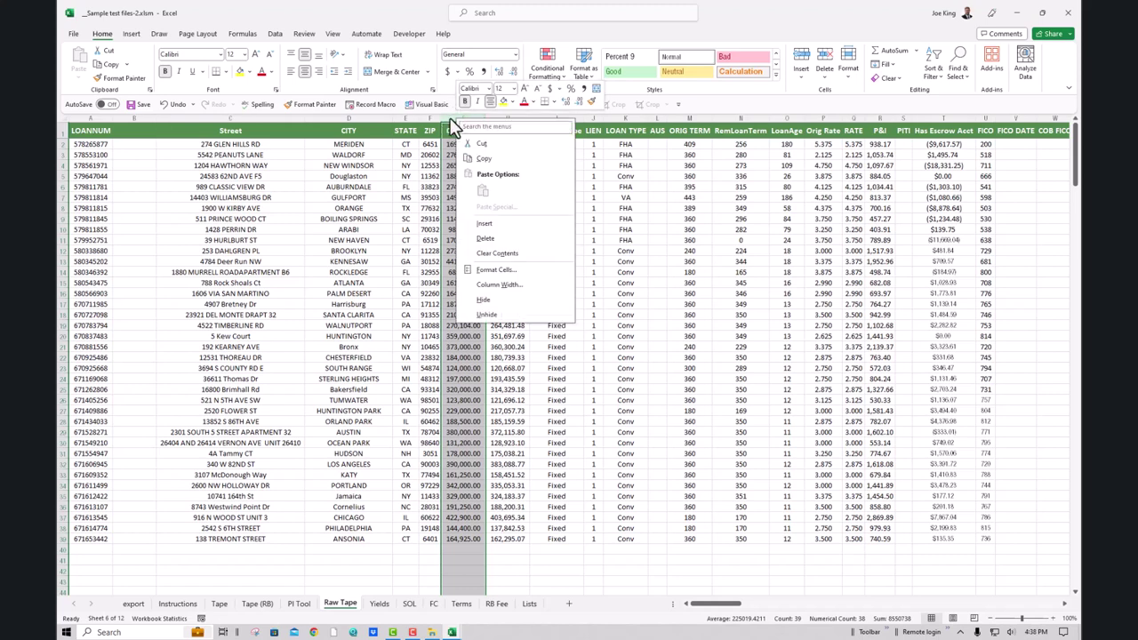
{"action": "key", "text": "Escape"}
{"action": "key", "text": "ctrl+shift+equal"}
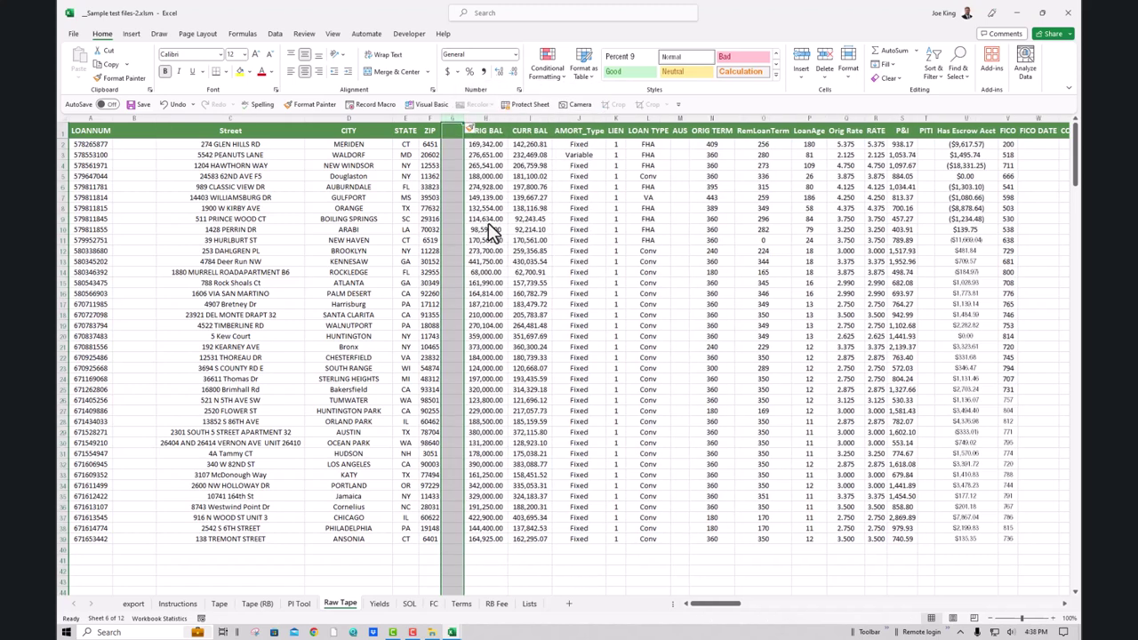
Fill the two blank columns around the address fields with black and narrow both into divider strips
{"action": "left_click_drag", "start_coordinate": [466, 117], "coordinate": [469, 117]}
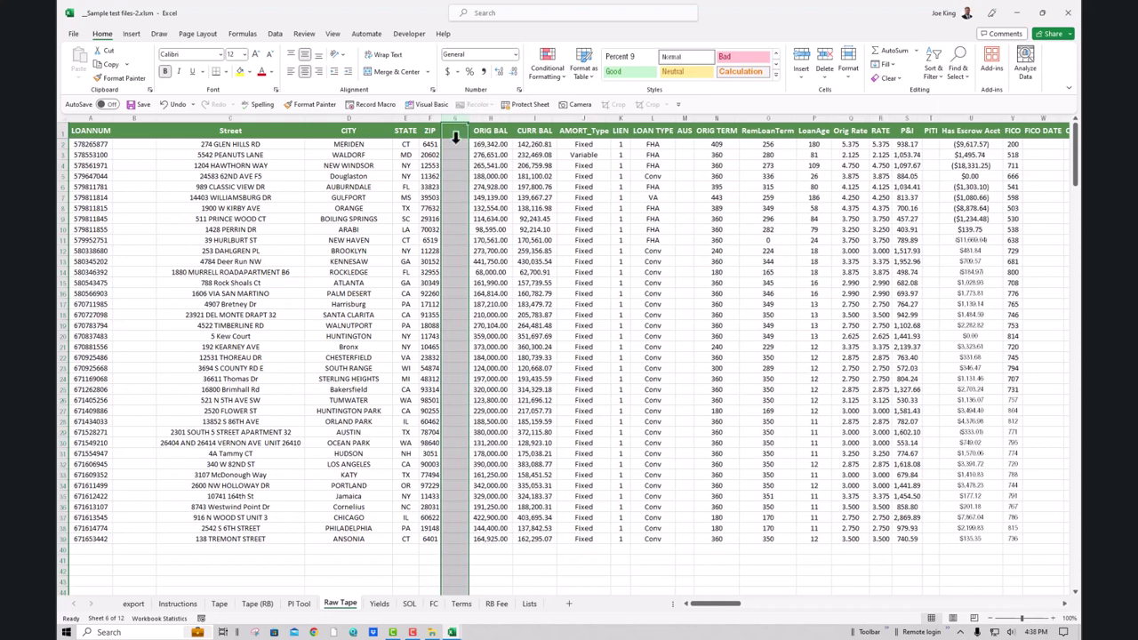
{"action": "left_click", "coordinate": [248, 71]}
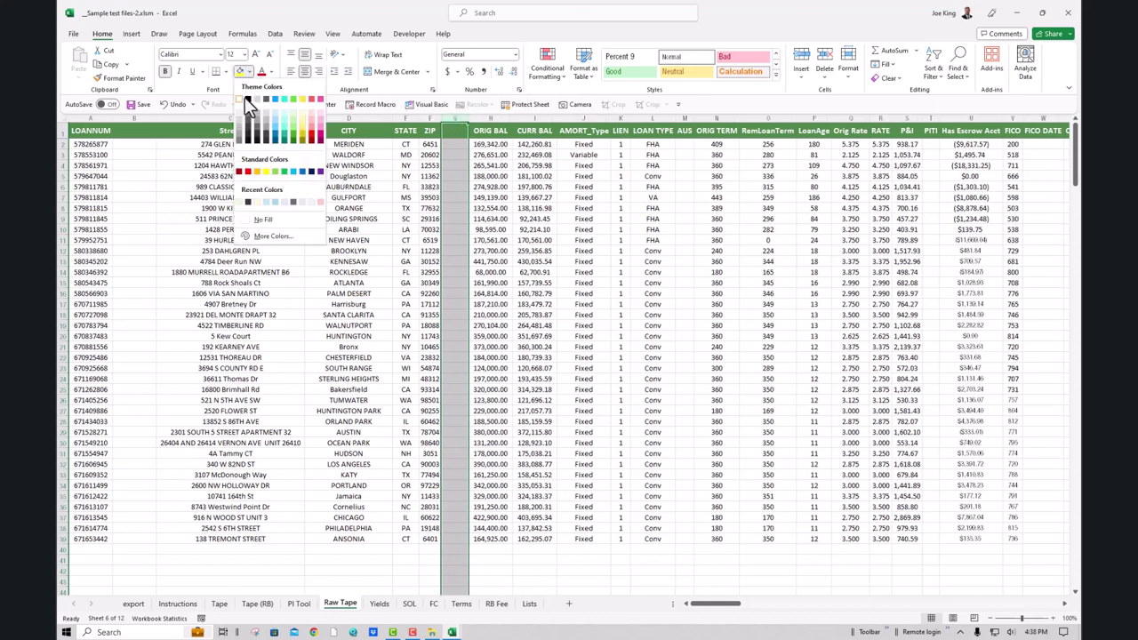
{"action": "left_click", "coordinate": [249, 97]}
{"action": "scroll", "coordinate": [141, 113], "scroll_direction": "down", "scroll_amount": 1}
{"action": "left_click", "coordinate": [132, 118]}
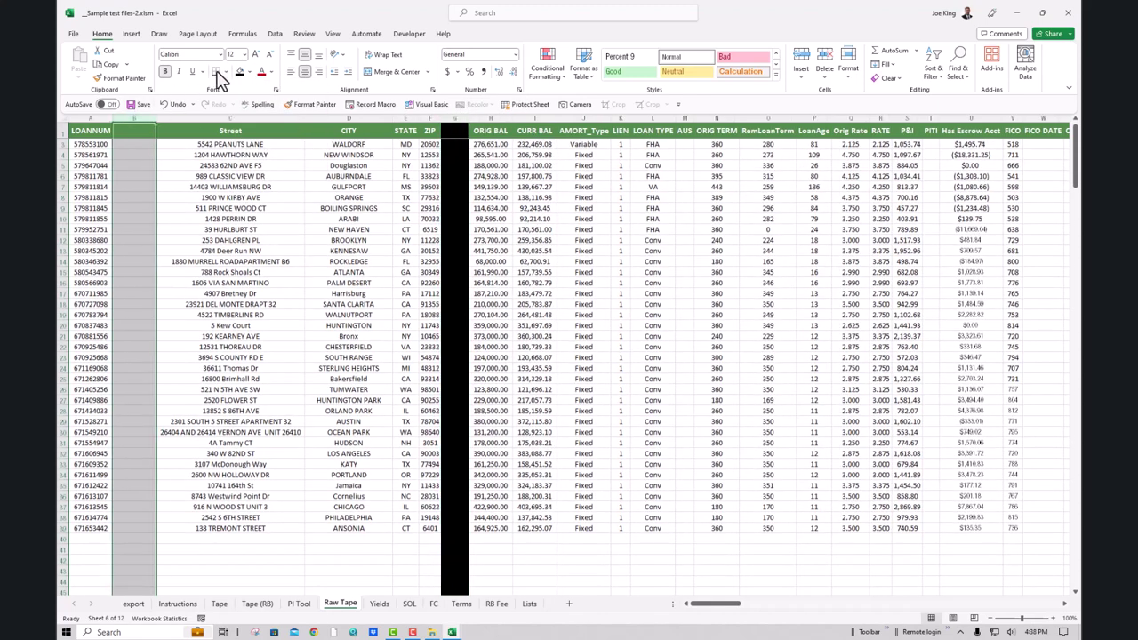
{"action": "left_click", "coordinate": [239, 72]}
{"action": "scroll", "coordinate": [252, 133], "scroll_direction": "right", "scroll_amount": 3}
{"action": "scroll", "coordinate": [253, 133], "scroll_direction": "right", "scroll_amount": 3}
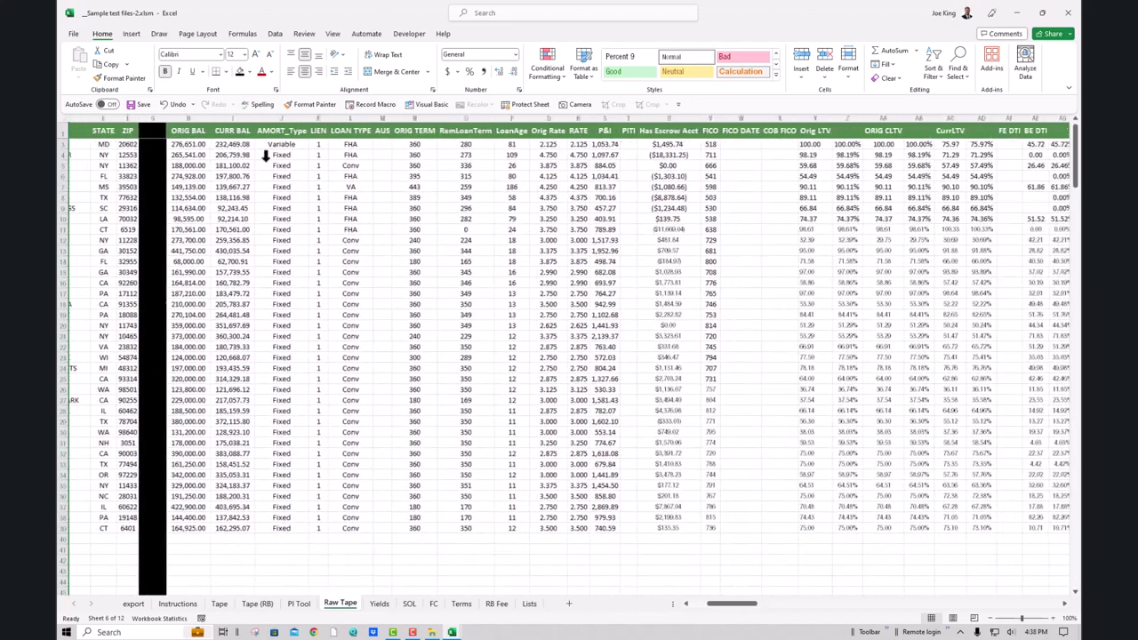
{"action": "scroll", "coordinate": [266, 138], "scroll_direction": "left", "scroll_amount": 5}
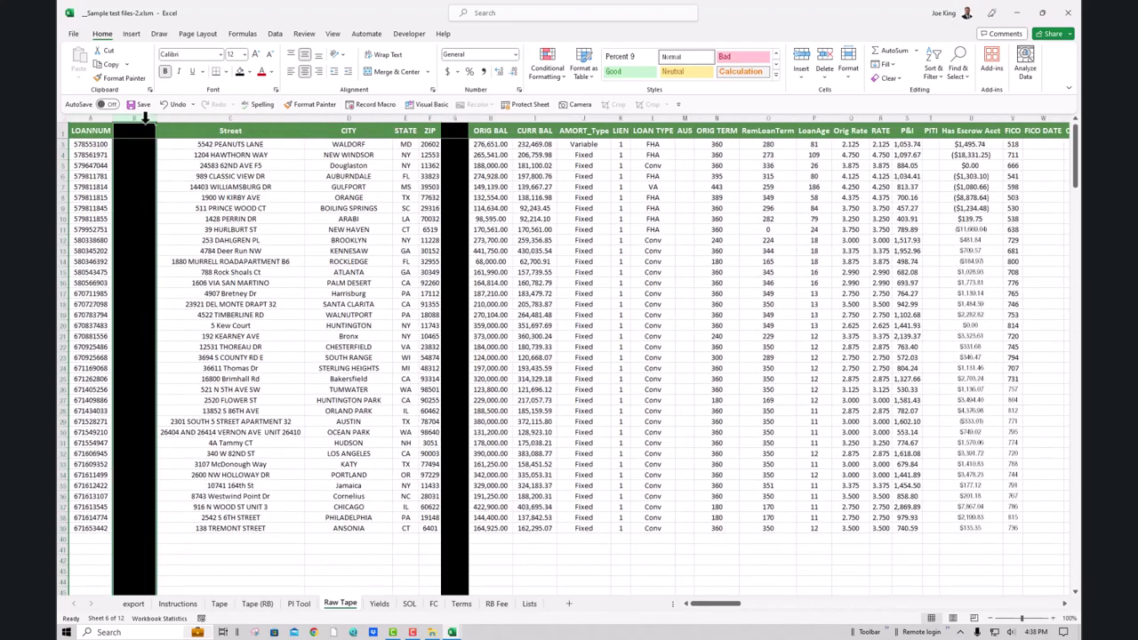
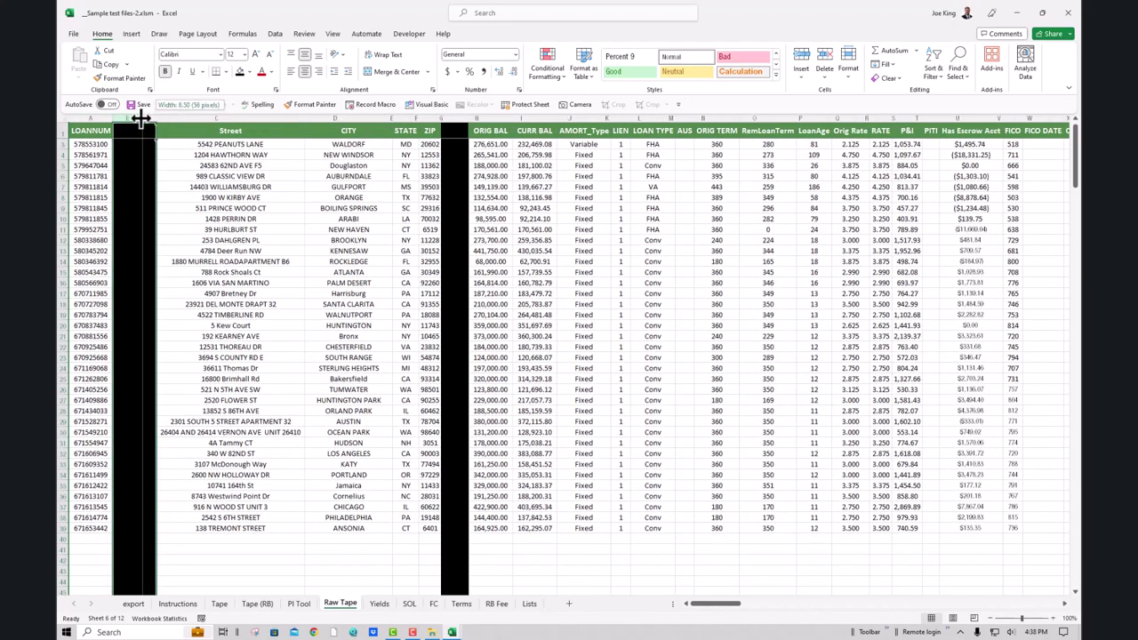
{"action": "left_click_drag", "start_coordinate": [454, 118], "coordinate": [442, 119]}
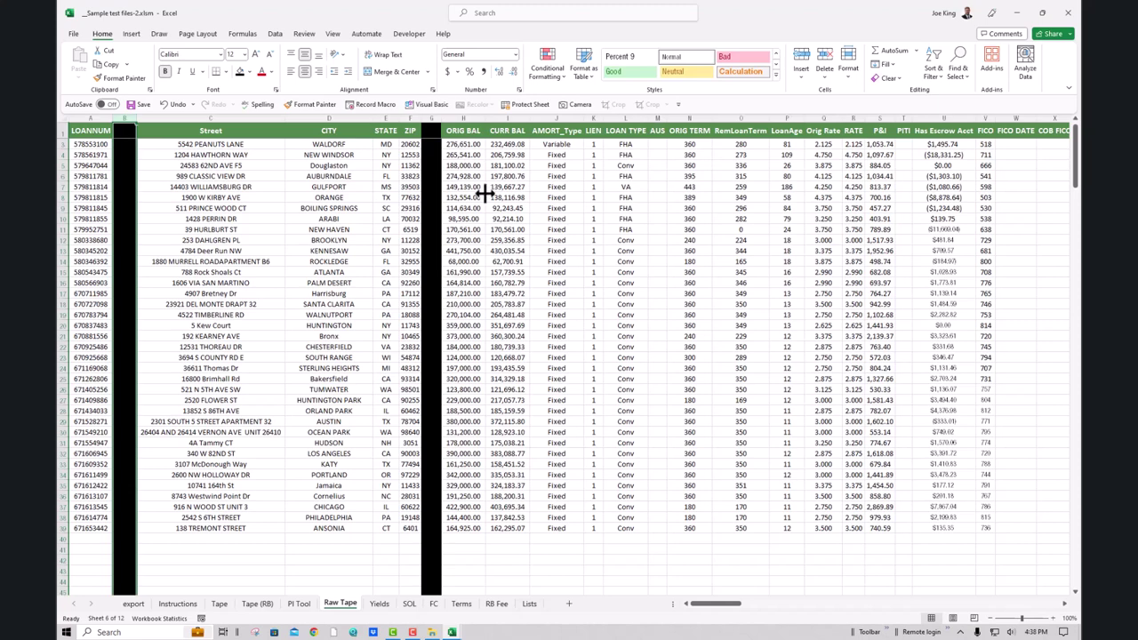
Review the note columns in the IPA Converter workbook, from UPB to Next Due Date, and return to the raw tape
{"action": "key", "text": "alt+Tab"}
{"action": "left_click", "coordinate": [568, 257]}
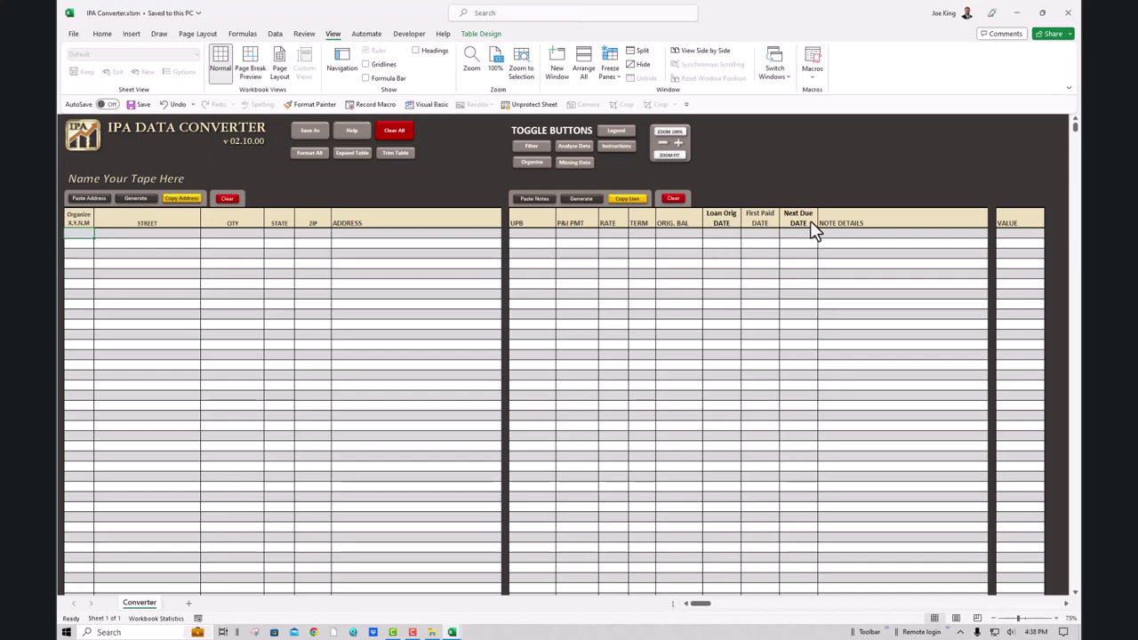
{"action": "key", "text": "alt+Tab"}
{"action": "left_click", "coordinate": [582, 207]}
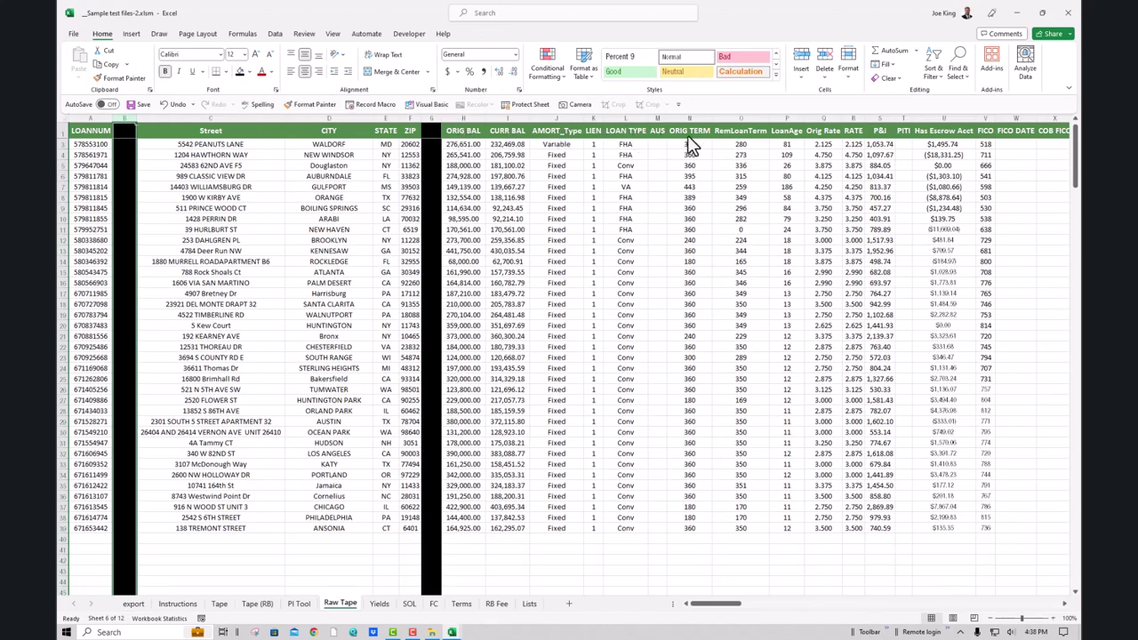
Insert a narrow black divider column between RemLoanTerm and LoanAge
{"action": "right_click", "coordinate": [786, 119]}
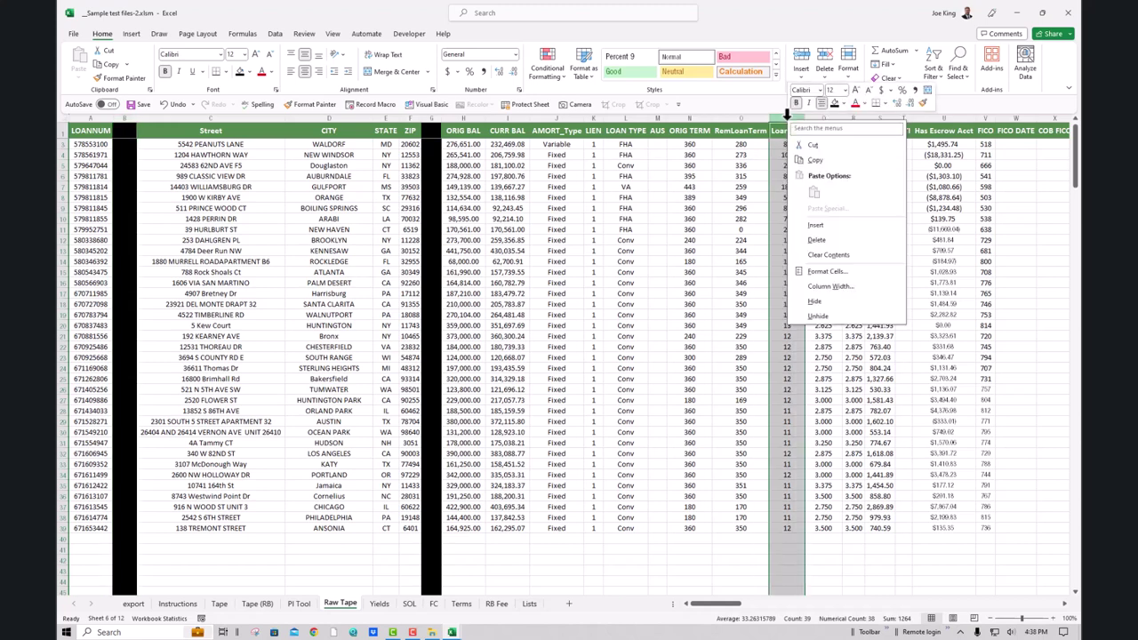
{"action": "left_click", "coordinate": [814, 225]}
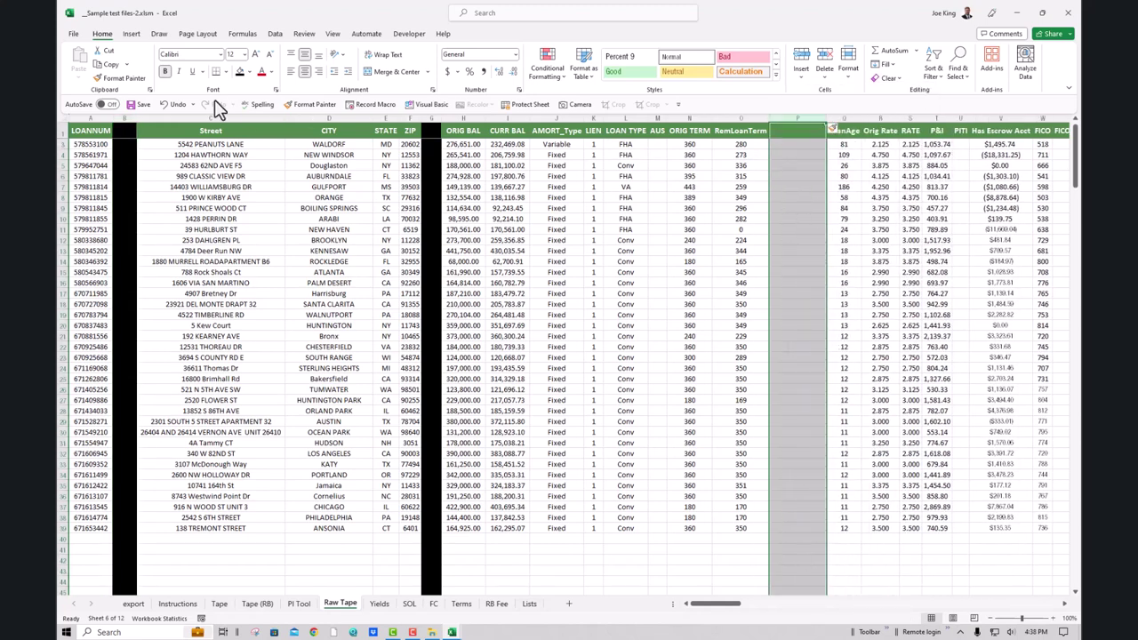
{"action": "left_click", "coordinate": [239, 73]}
{"action": "left_click_drag", "start_coordinate": [827, 117], "coordinate": [790, 124]}
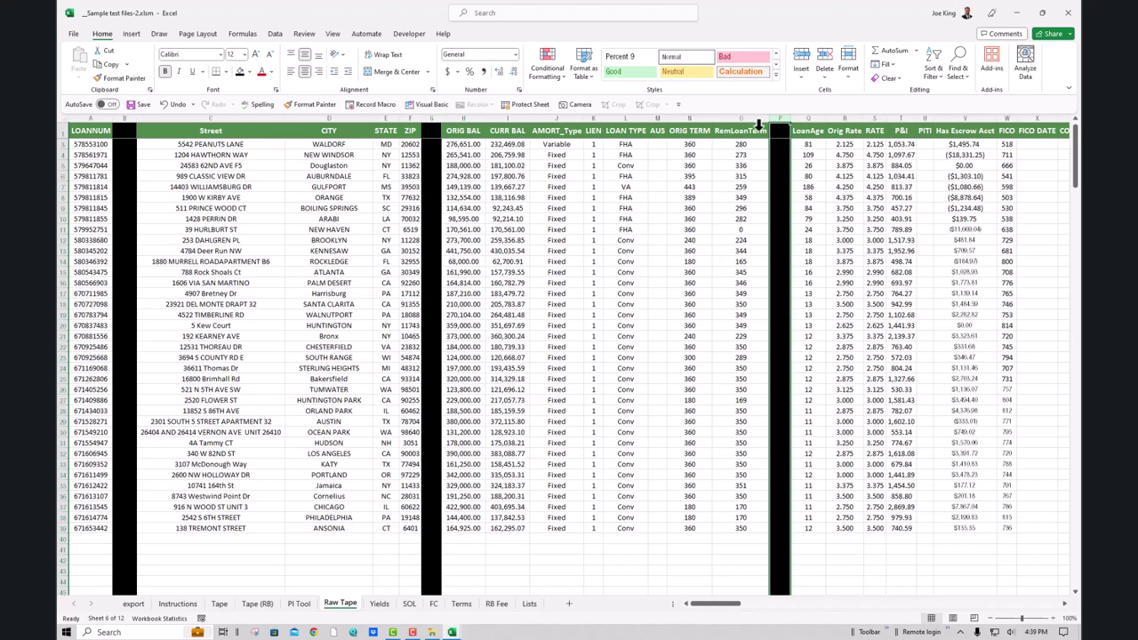
Check the order of the converter's note fields against the raw tape's CURR BAL and neighbouring loan columns
{"action": "key", "text": "alt+Tab"}
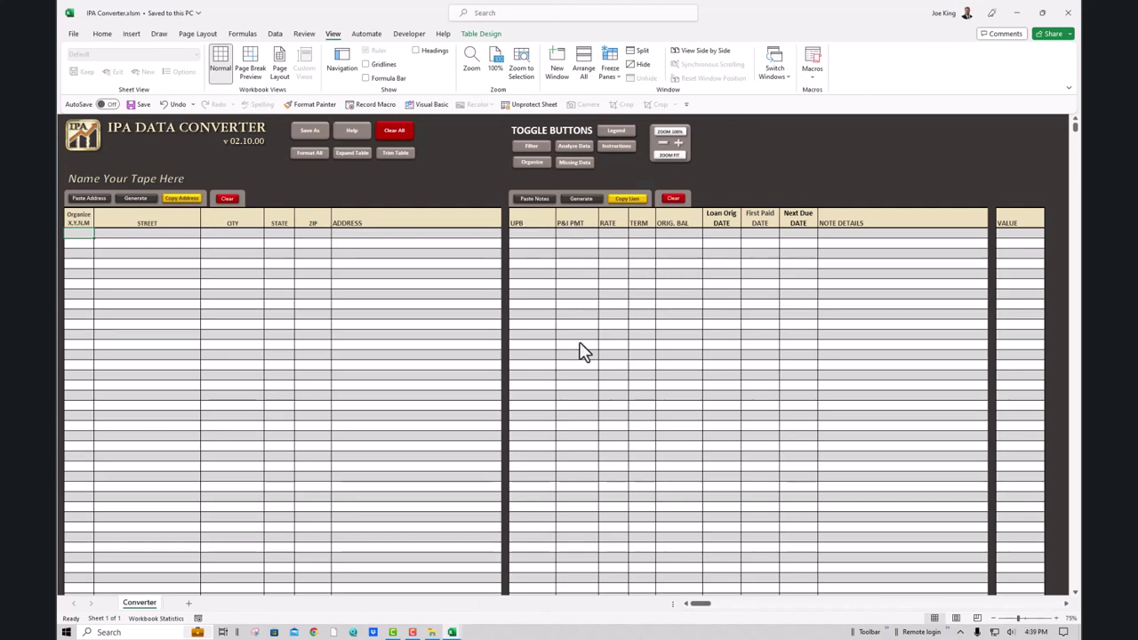
{"action": "key", "text": "alt+Tab"}
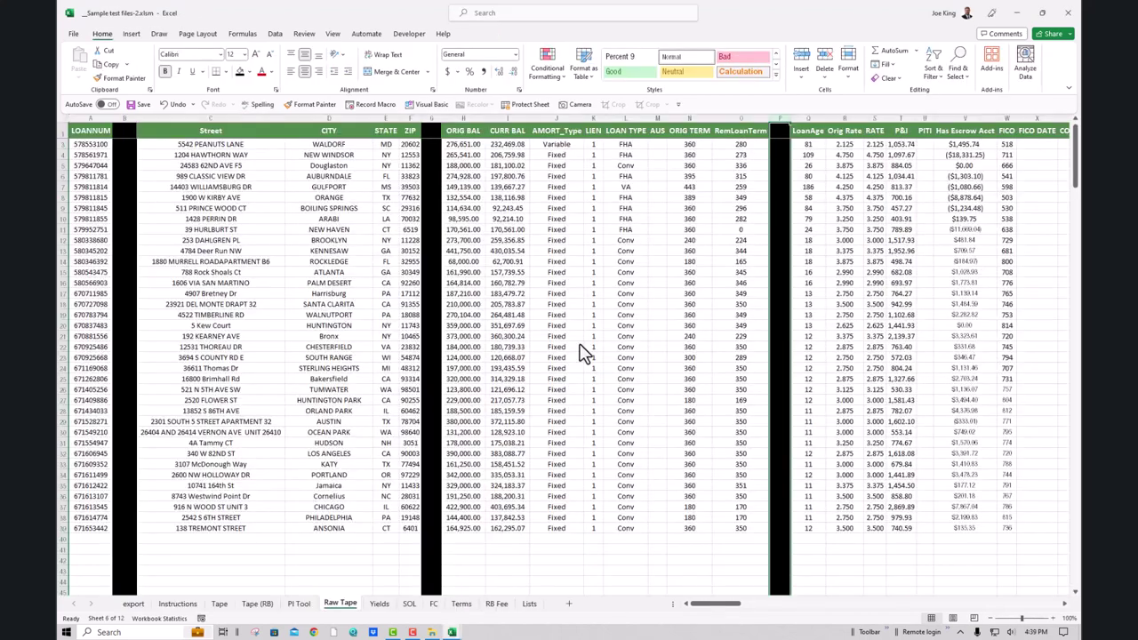
{"action": "left_click", "coordinate": [510, 135]}
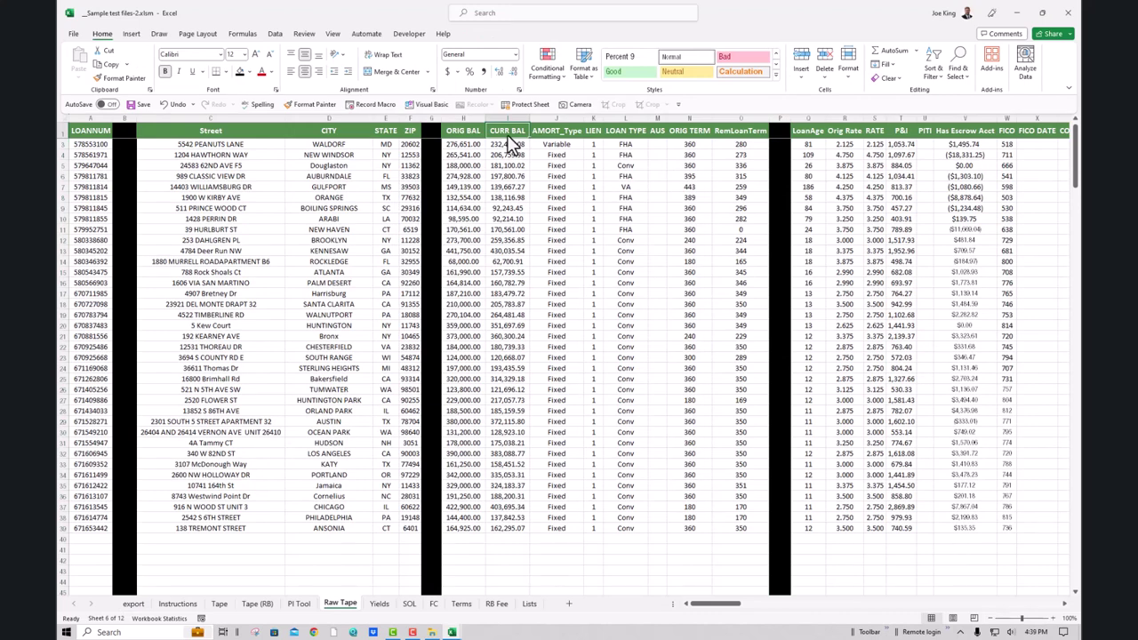
{"action": "left_click", "coordinate": [606, 252]}
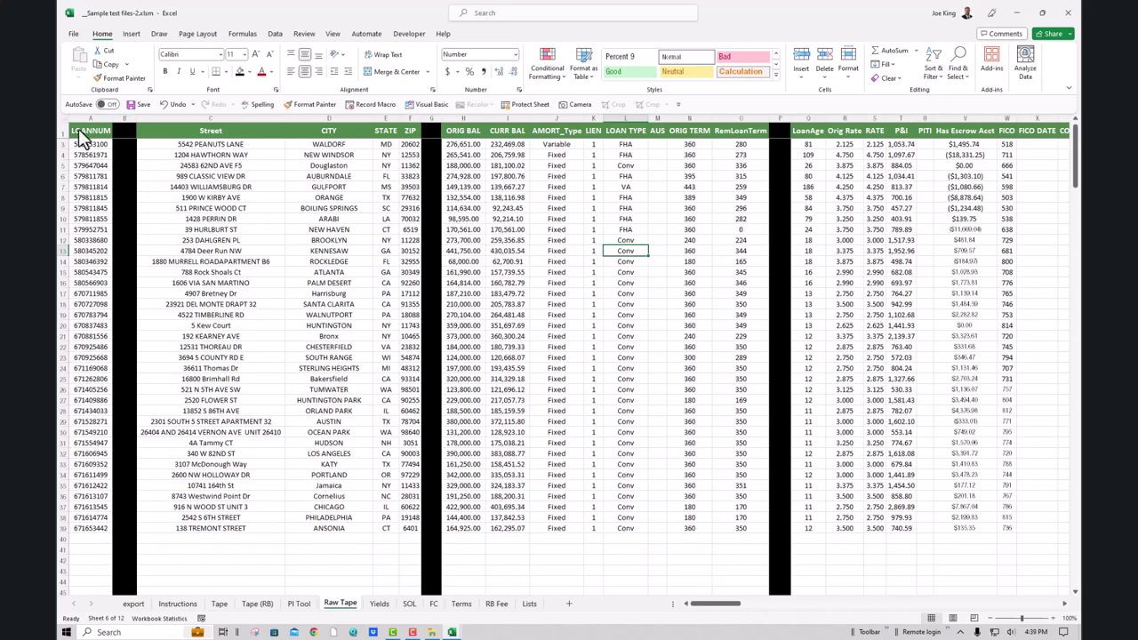
Convert the full raw tape range from LOANNUM through Current Date into a table that uses the first row as headers
{"action": "left_click_drag", "start_coordinate": [82, 136], "coordinate": [104, 546]}
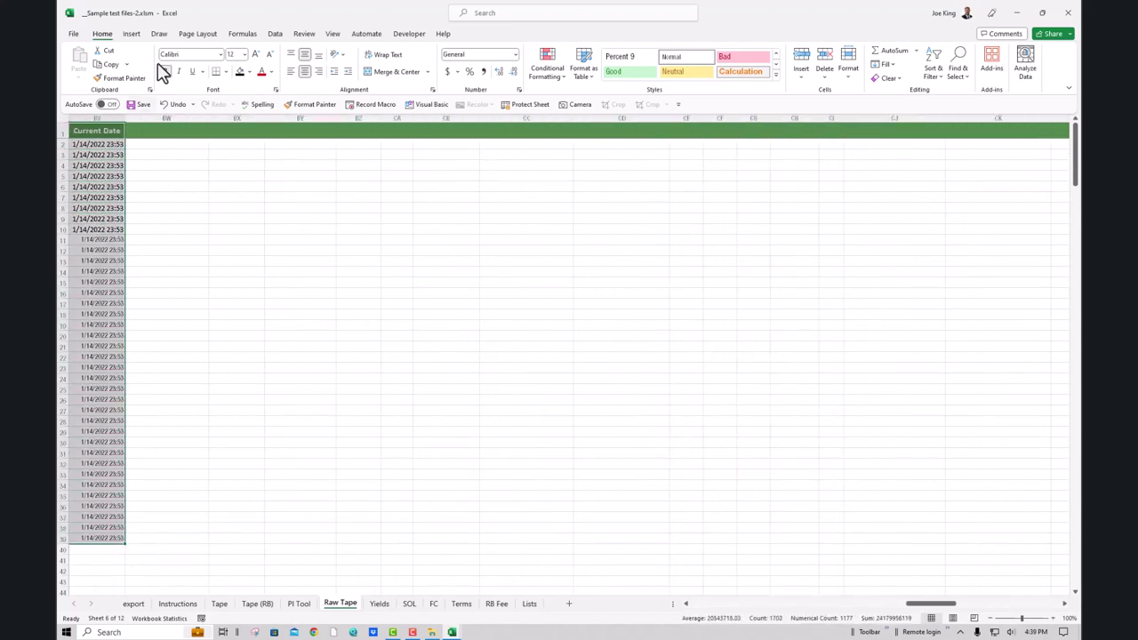
{"action": "left_click", "coordinate": [132, 36]}
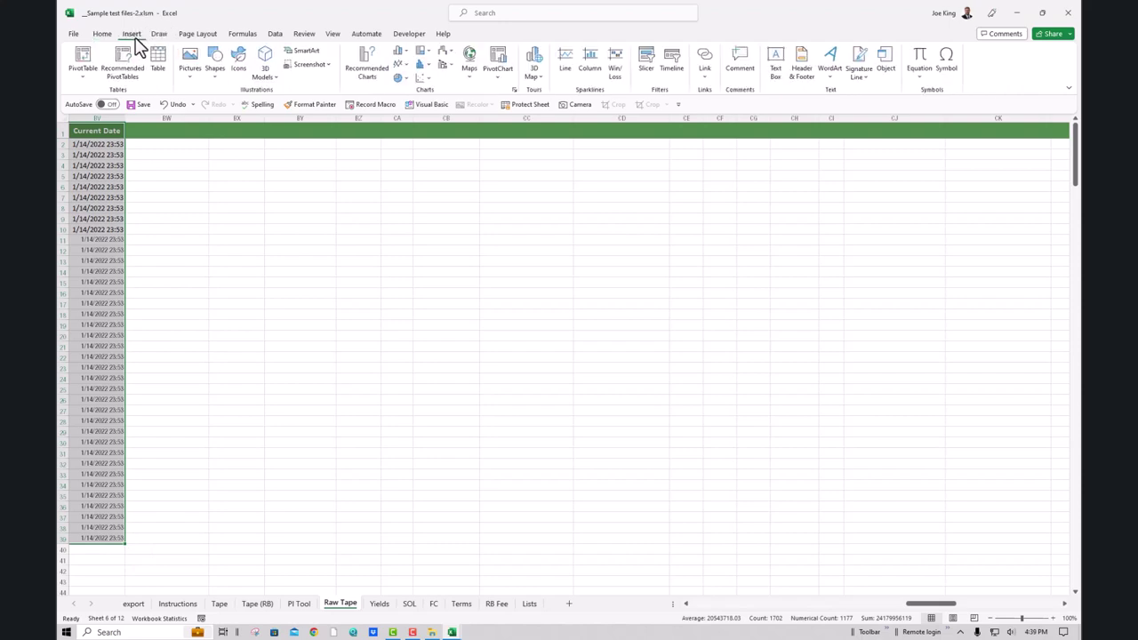
{"action": "left_click", "coordinate": [159, 64]}
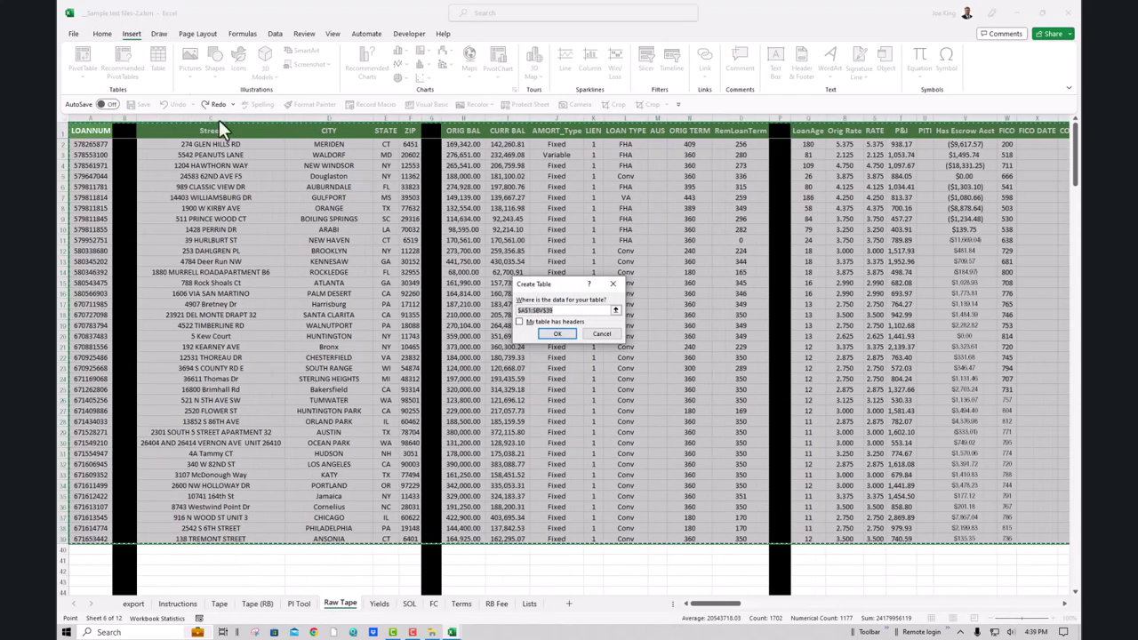
{"action": "left_click", "coordinate": [520, 322]}
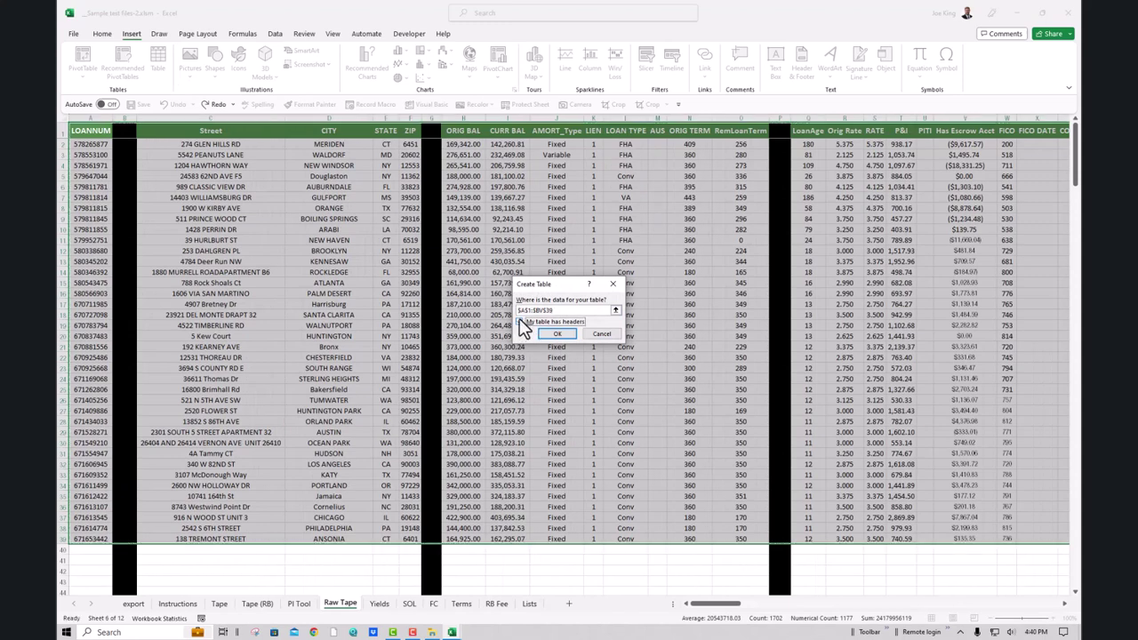
{"action": "left_click", "coordinate": [558, 335]}
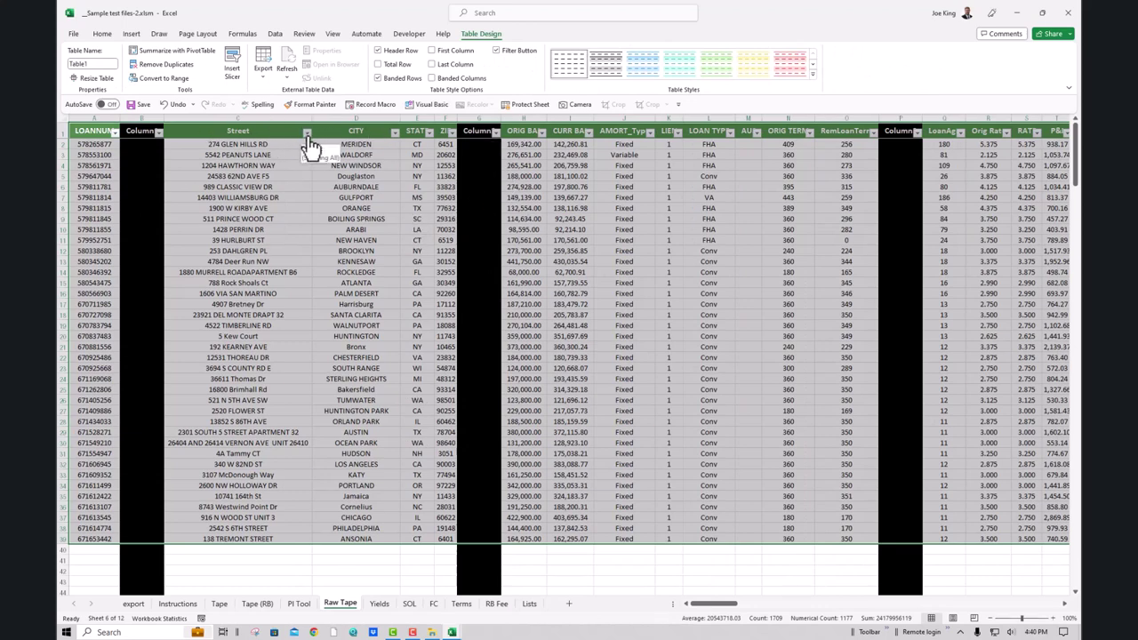
Turn off the filter arrows in the raw tape table's header row
{"action": "left_click", "coordinate": [288, 178]}
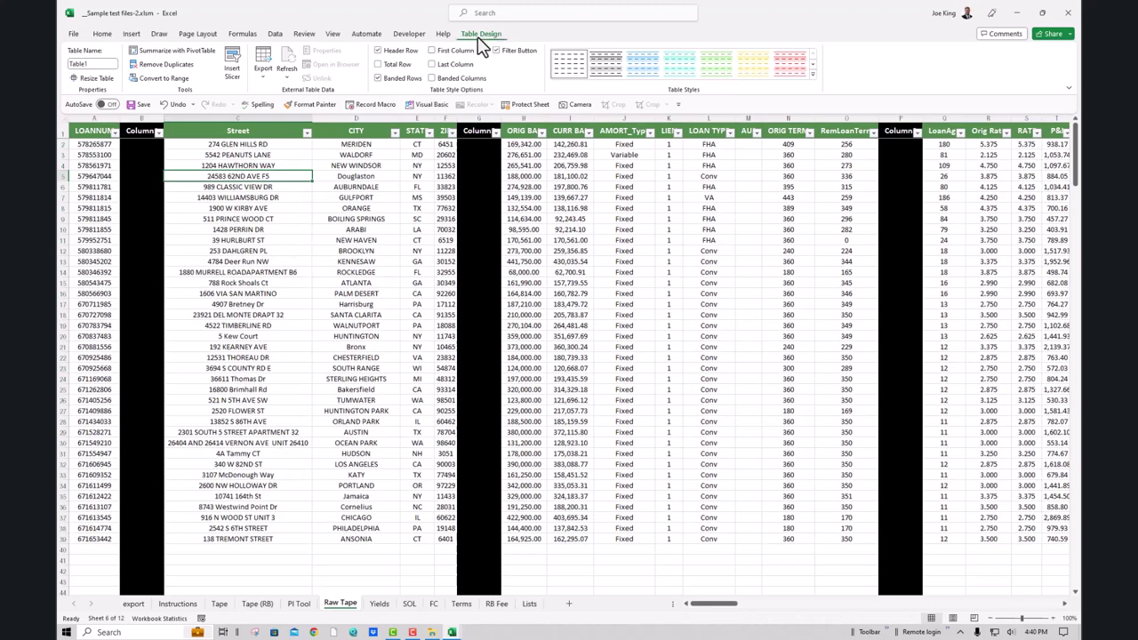
{"action": "left_click", "coordinate": [273, 569]}
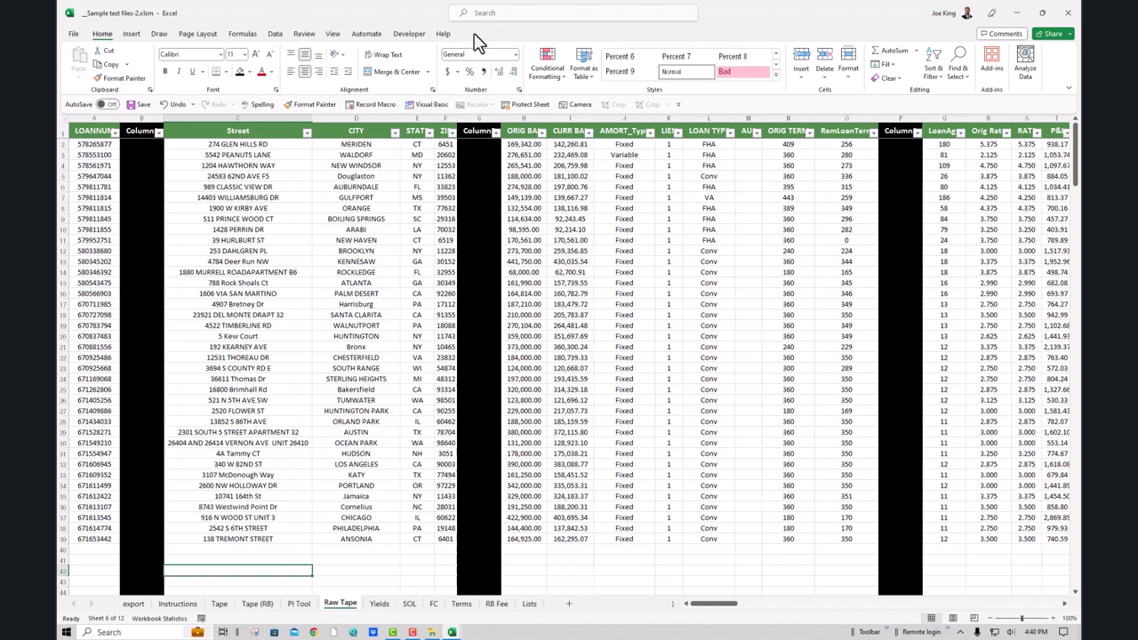
{"action": "left_click", "coordinate": [271, 185]}
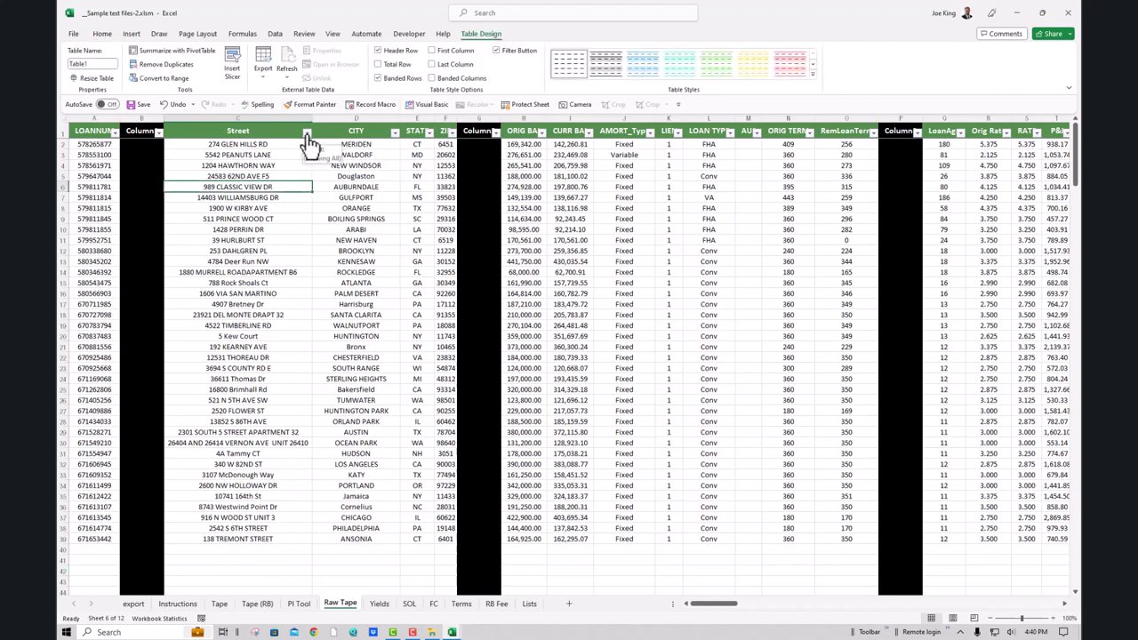
{"action": "left_click", "coordinate": [103, 33]}
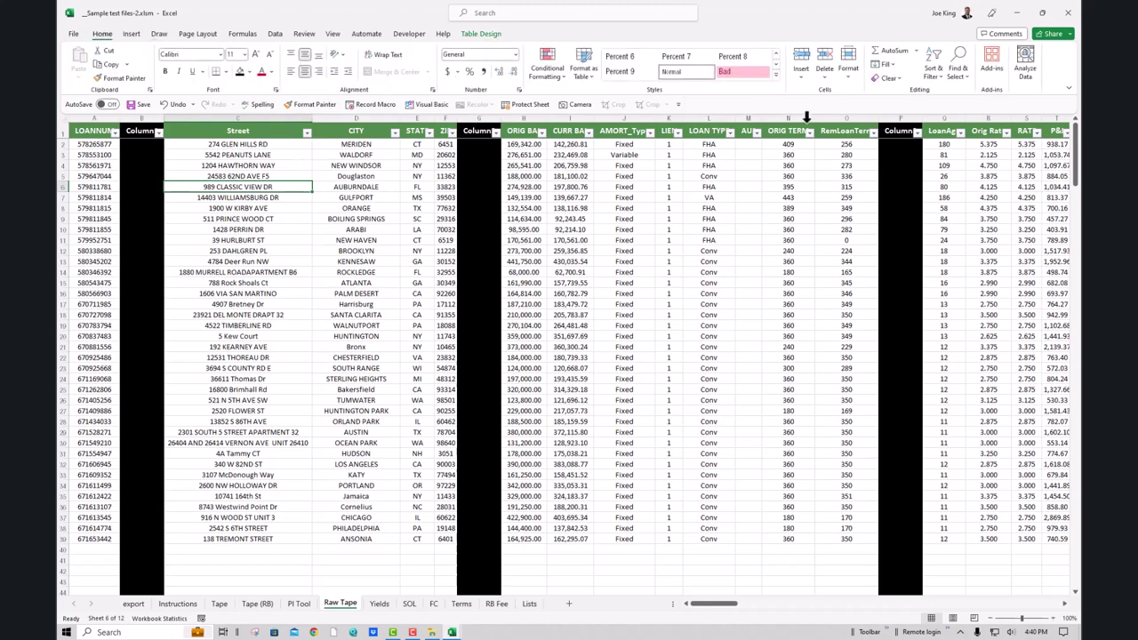
{"action": "left_click", "coordinate": [932, 71]}
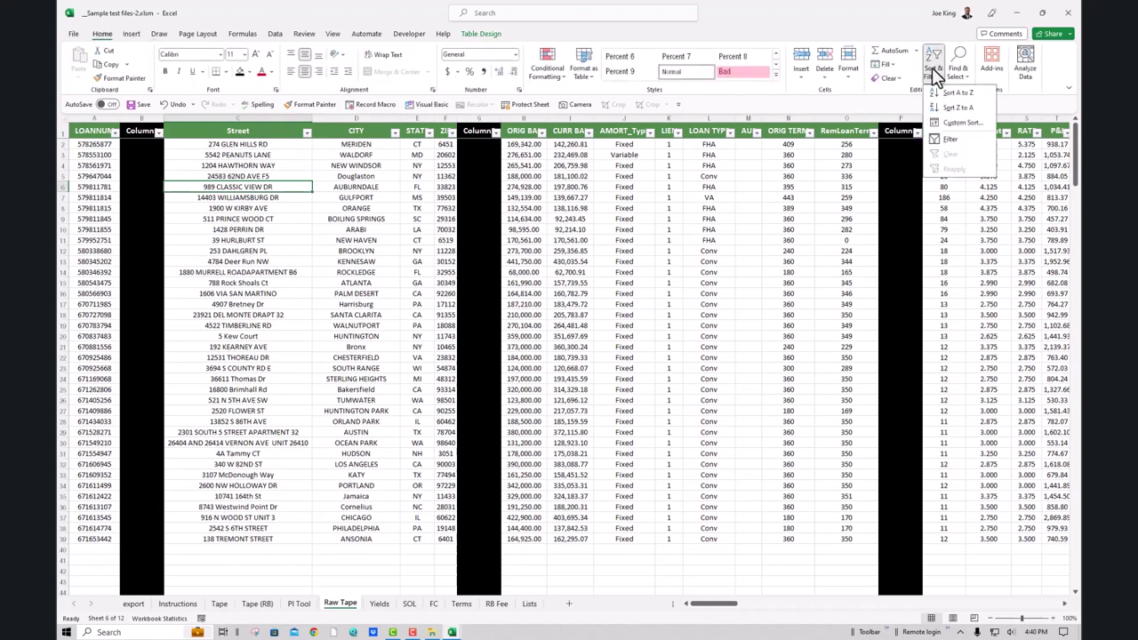
{"action": "left_click", "coordinate": [946, 143]}
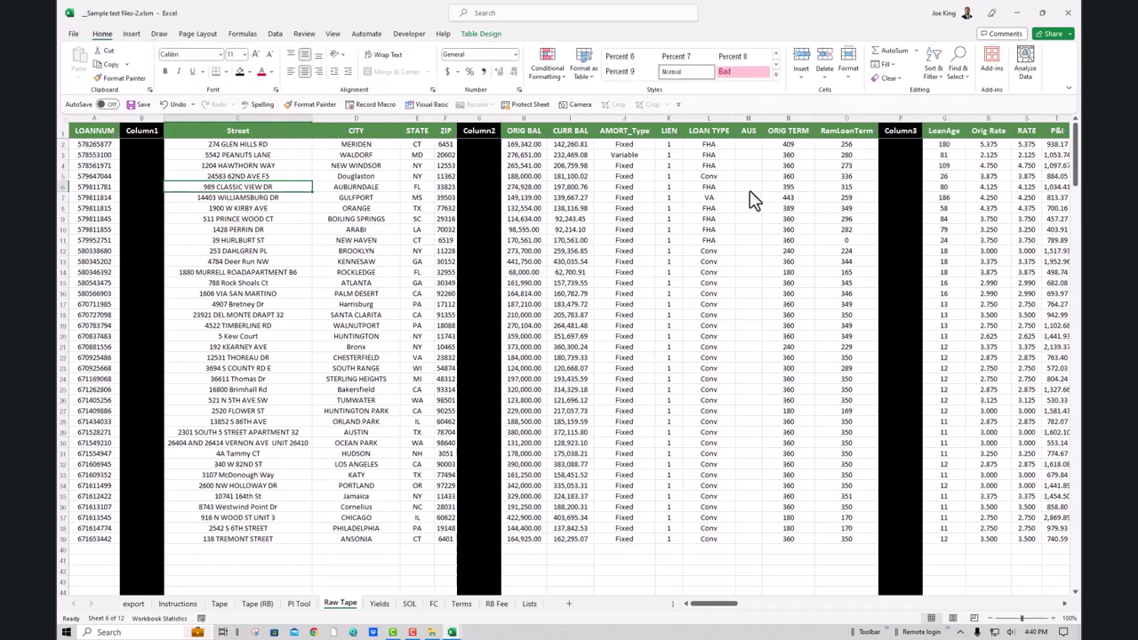
Move the CURR BAL column, header and data, in front of ORIG BAL
{"action": "left_click", "coordinate": [564, 242]}
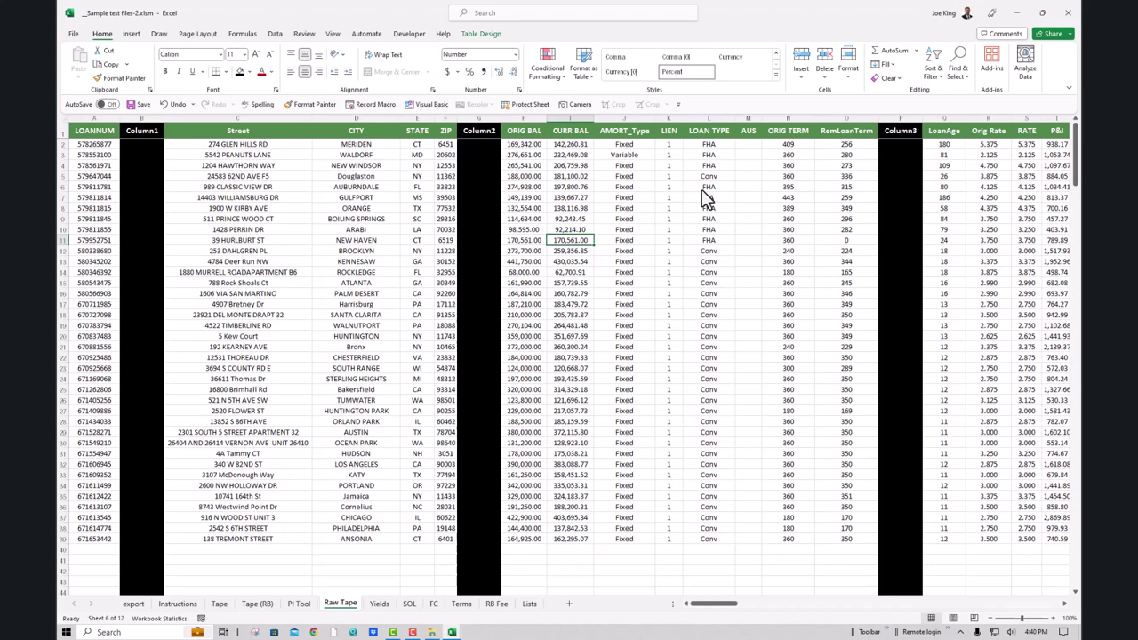
{"action": "left_click", "coordinate": [570, 134]}
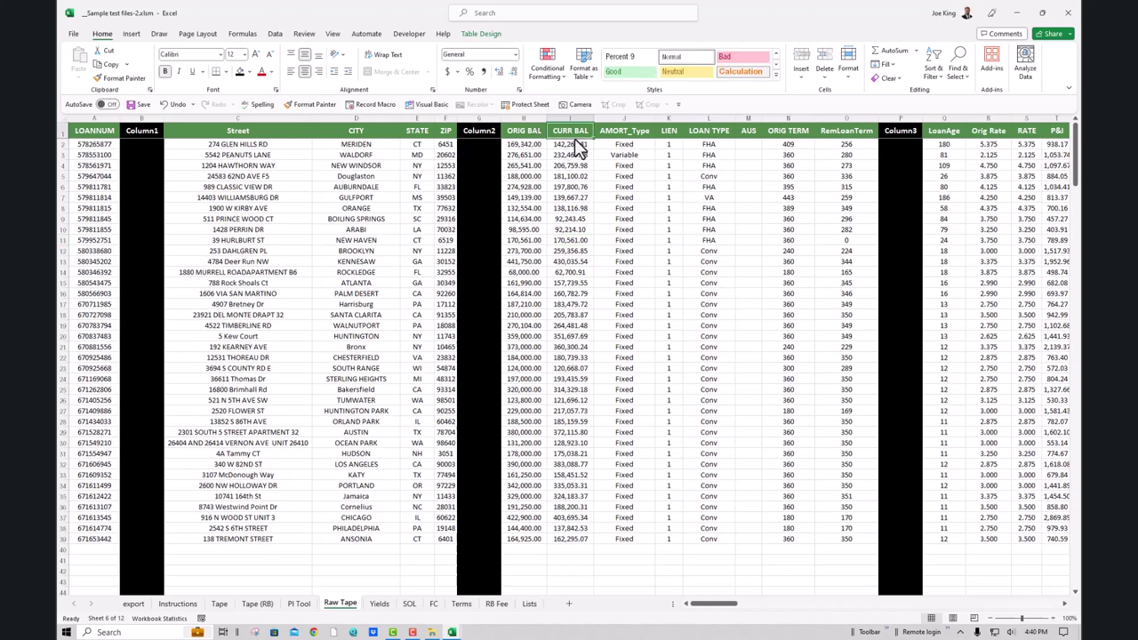
{"action": "key", "text": "ctrl+shift+Down"}
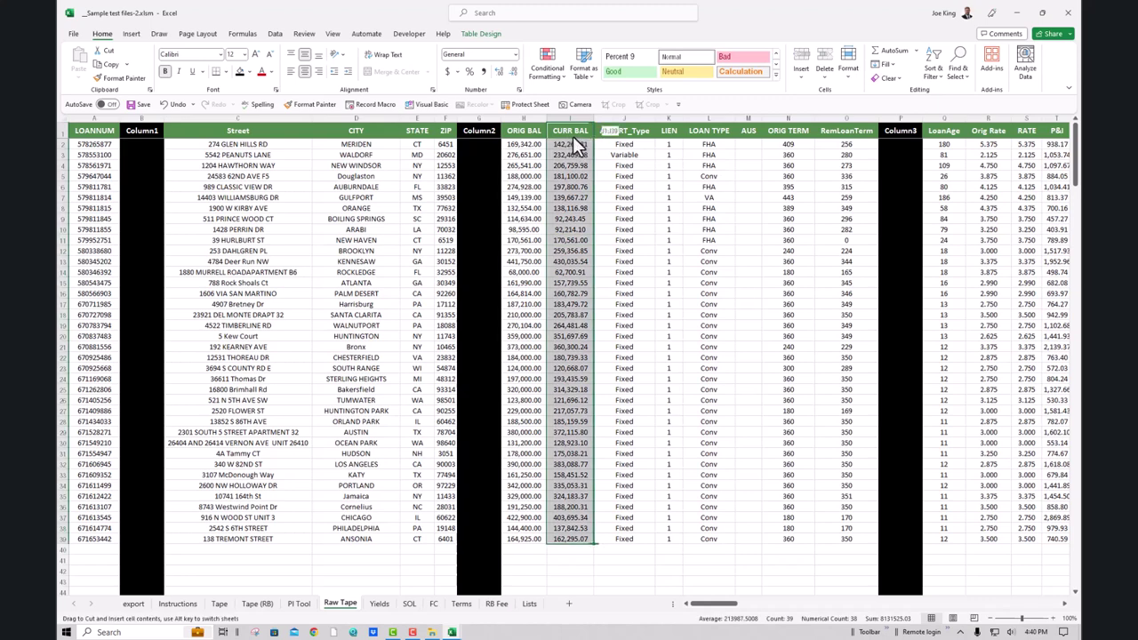
{"action": "left_click", "coordinate": [573, 134]}
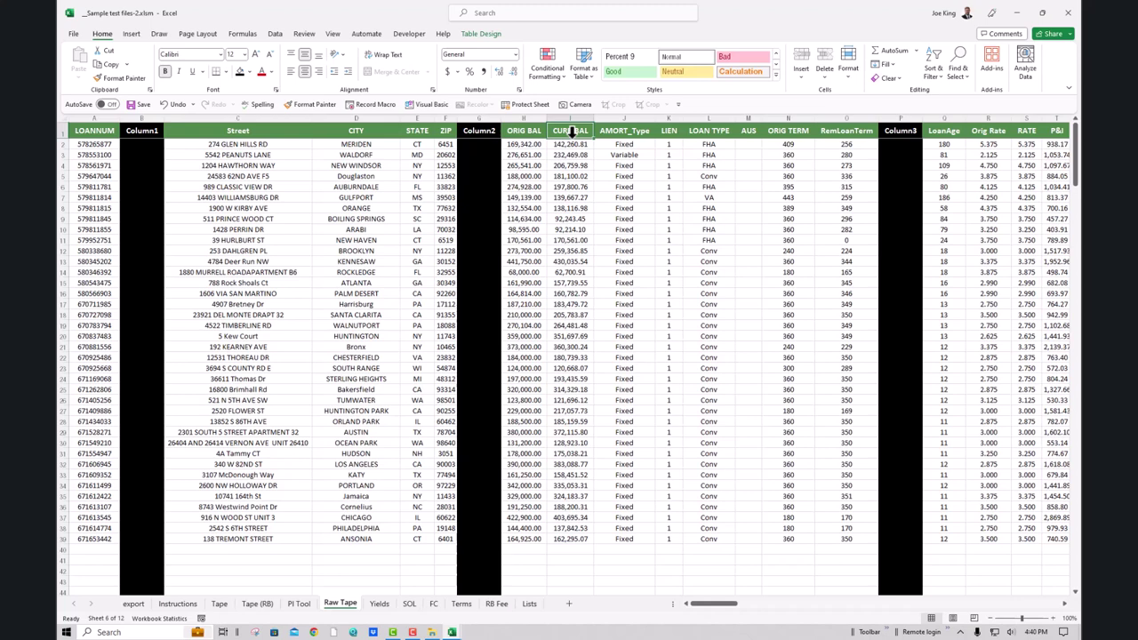
{"action": "left_click", "coordinate": [571, 131]}
{"action": "left_click_drag", "start_coordinate": [572, 145], "coordinate": [512, 138]}
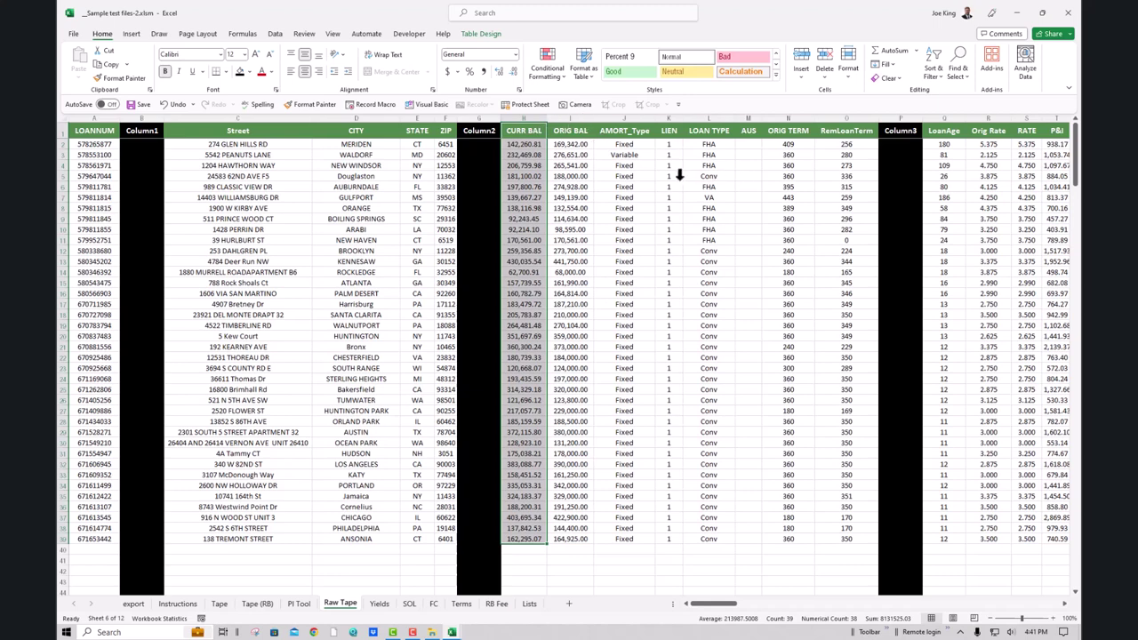
Move the P&I column, header and data, between CURR BAL and ORIG BAL
{"action": "scroll", "coordinate": [715, 166], "scroll_direction": "right", "scroll_amount": 1}
{"action": "left_click", "coordinate": [1005, 131]}
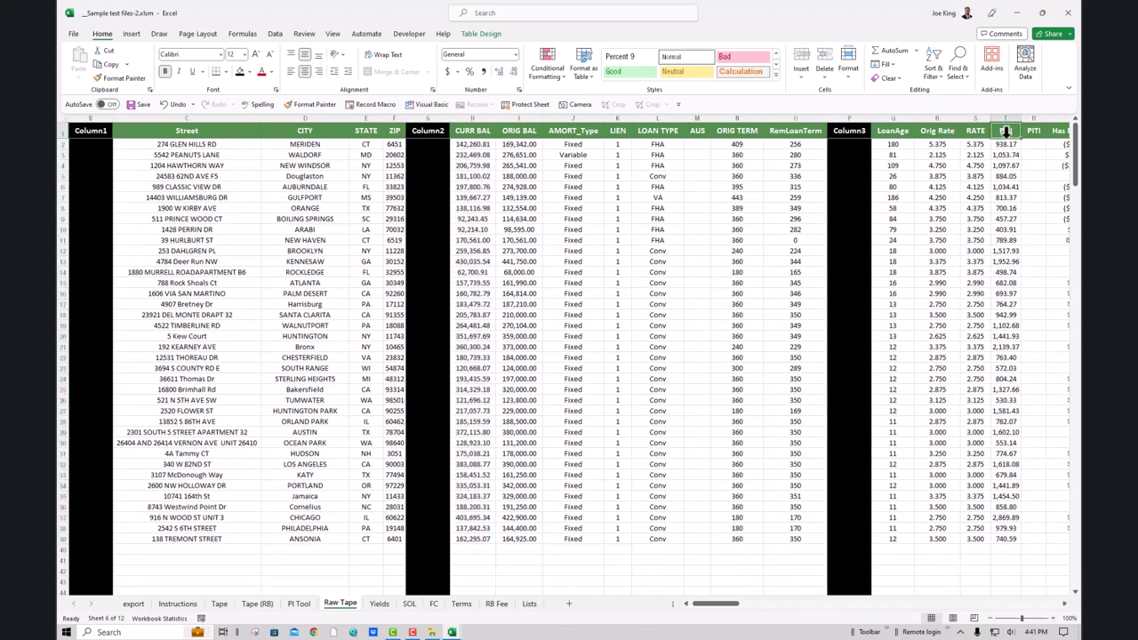
{"action": "key", "text": "ctrl+shift+Down"}
{"action": "left_click_drag", "start_coordinate": [1009, 142], "coordinate": [497, 128]}
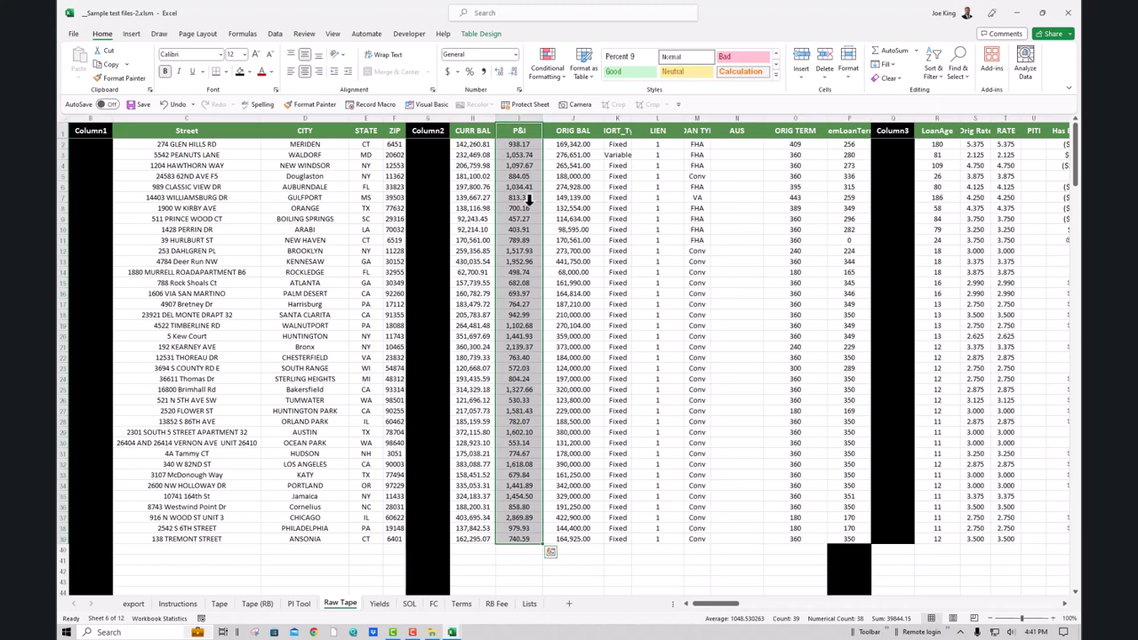
Check the converter's note field order and move the tape's RATE column directly after P&I
{"action": "key", "text": "alt+Tab"}
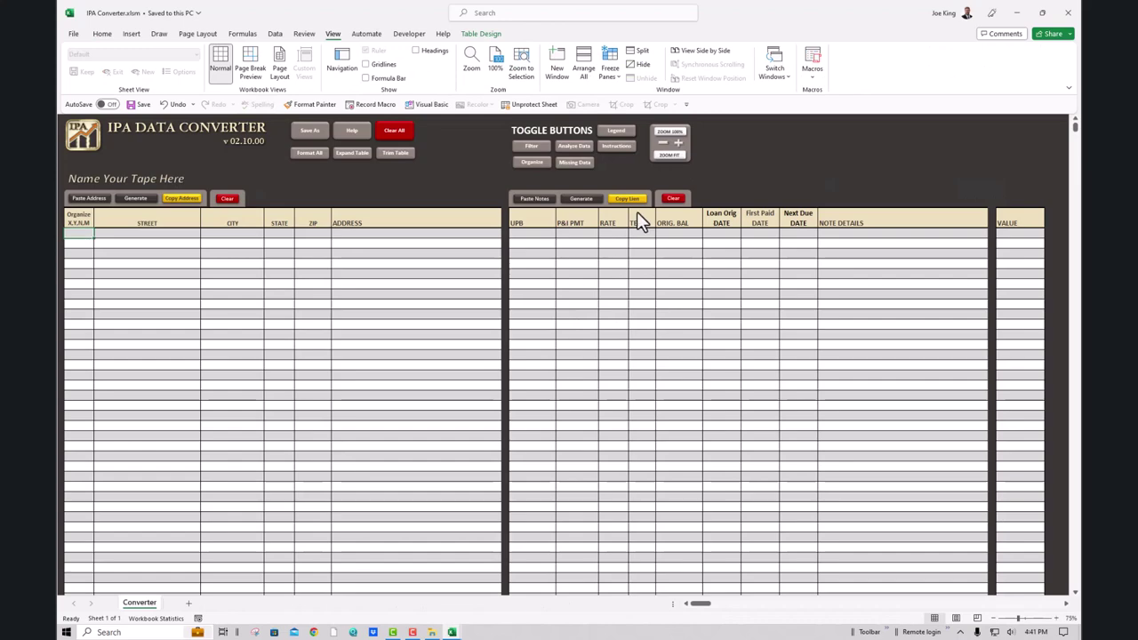
{"action": "key", "text": "alt+Tab"}
{"action": "left_click", "coordinate": [639, 281]}
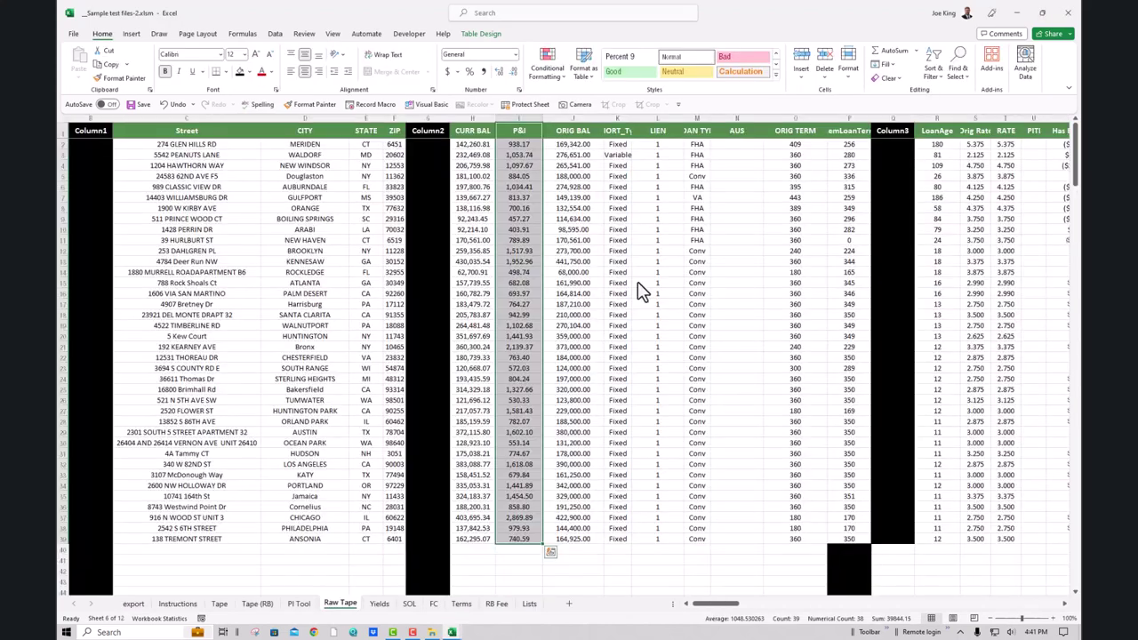
{"action": "left_click", "coordinate": [1008, 144]}
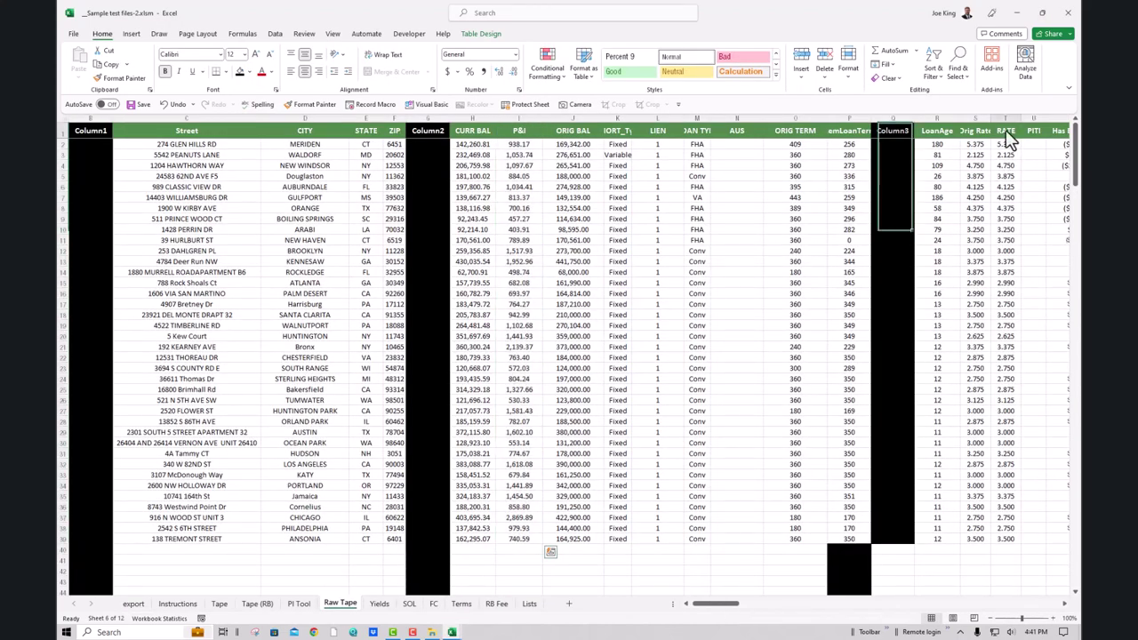
{"action": "key", "text": "ctrl+shift+Down"}
{"action": "left_click_drag", "start_coordinate": [990, 147], "coordinate": [556, 144]}
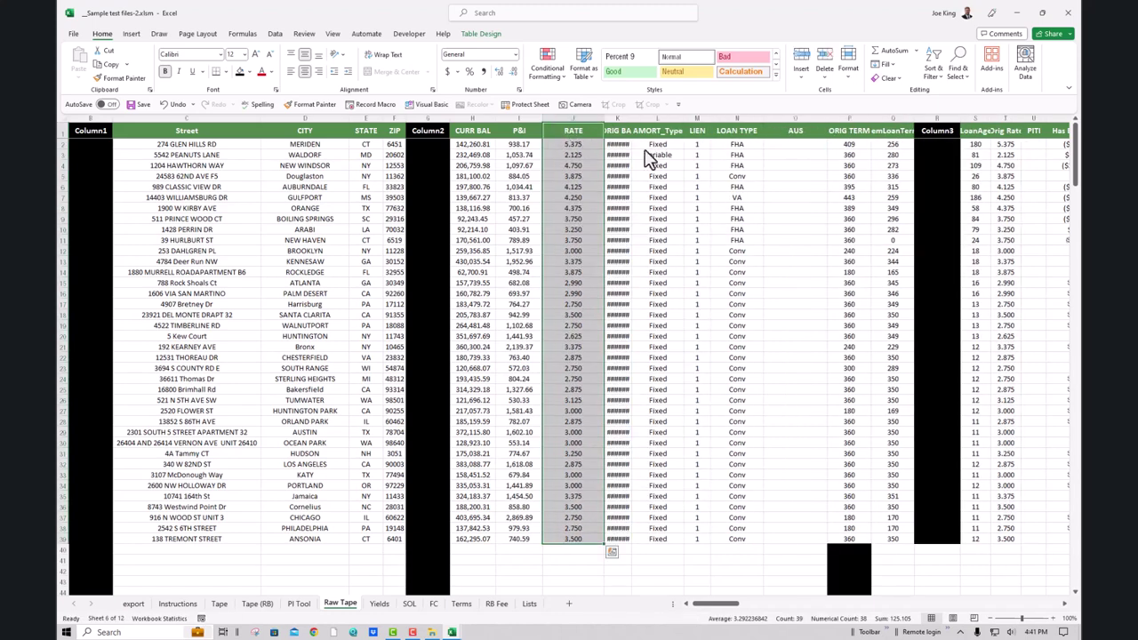
Move the ORIG TERM column directly after RATE and widen the ORIG BAL column
{"action": "scroll", "coordinate": [702, 182], "scroll_direction": "right", "scroll_amount": 3}
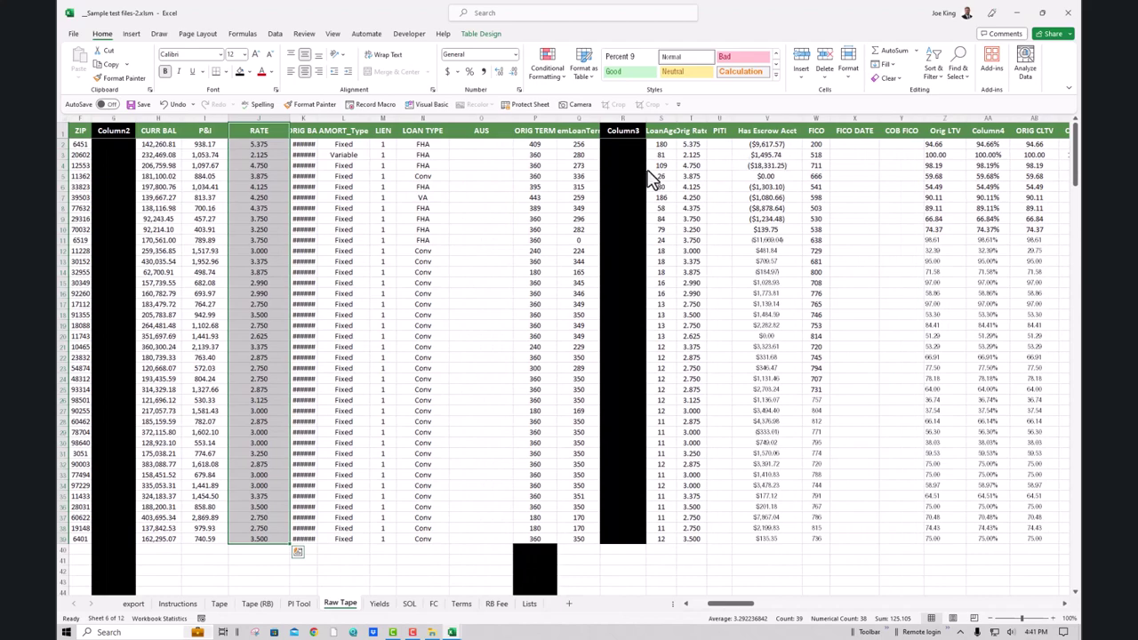
{"action": "left_click", "coordinate": [541, 145]}
{"action": "scroll", "coordinate": [556, 182], "scroll_direction": "left", "scroll_amount": 3}
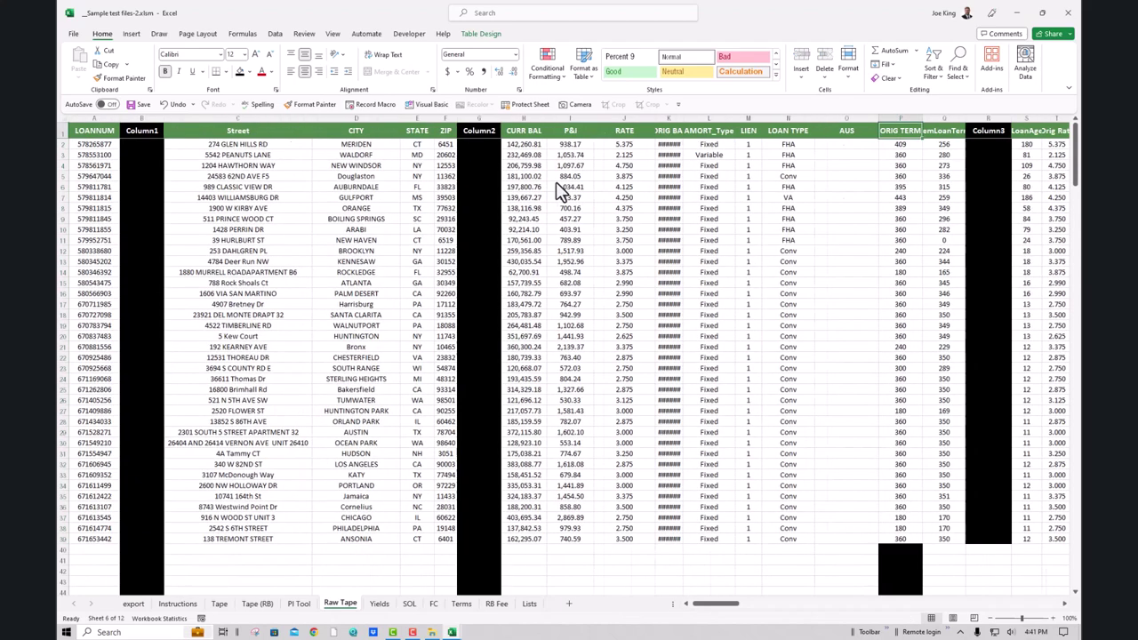
{"action": "left_click", "coordinate": [904, 131]}
{"action": "mouse_move", "coordinate": [903, 135]}
{"action": "left_mouse_down"}
{"action": "mouse_move", "coordinate": [678, 137]}
{"action": "mouse_move", "coordinate": [660, 149]}
{"action": "left_mouse_up"}
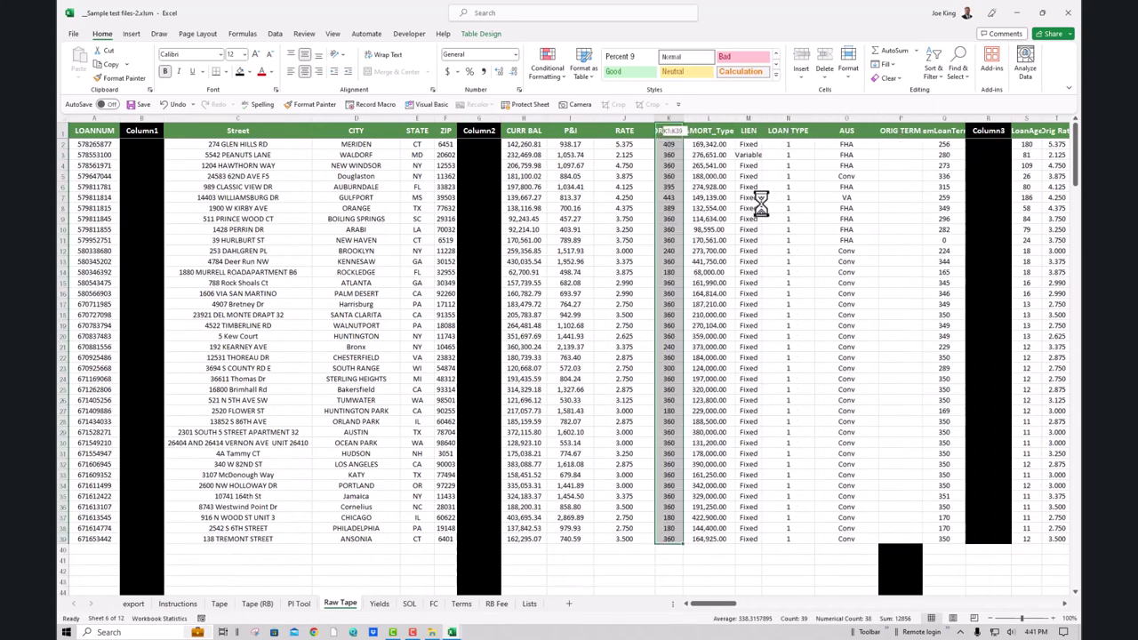
{"action": "left_click_drag", "start_coordinate": [737, 118], "coordinate": [752, 115]}
Compare the converter's fields from TERM through Next Due Date with the raw tape's column order
{"action": "key", "text": "alt+Tab"}
{"action": "left_click", "coordinate": [711, 294]}
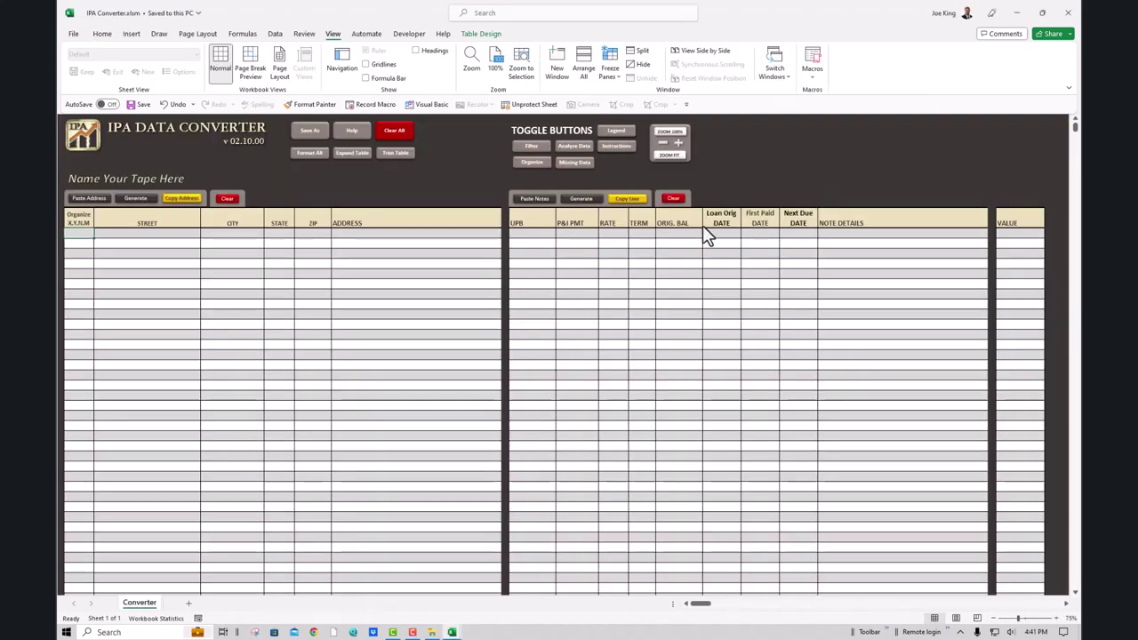
{"action": "key", "text": "alt+Tab"}
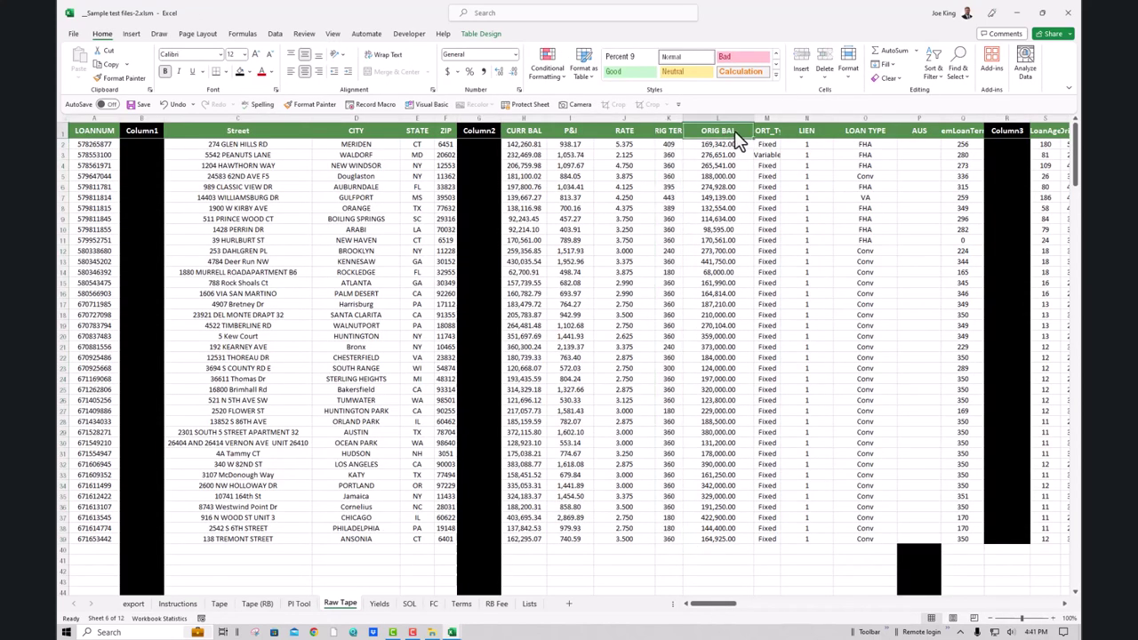
{"action": "key", "text": "alt+Tab"}
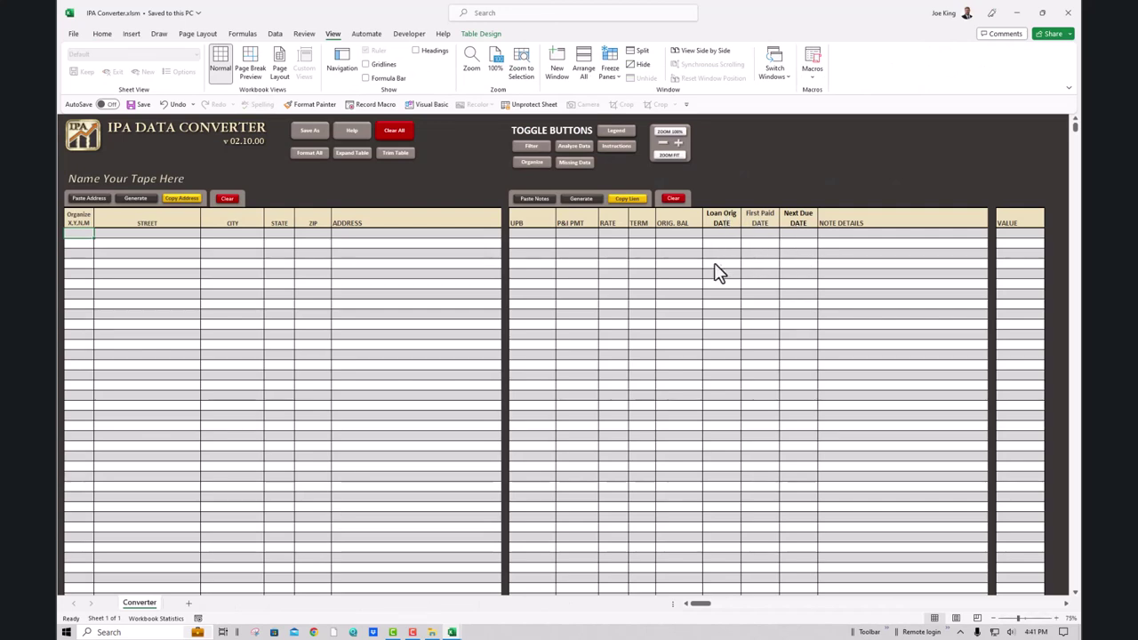
{"action": "key", "text": "alt+Tab"}
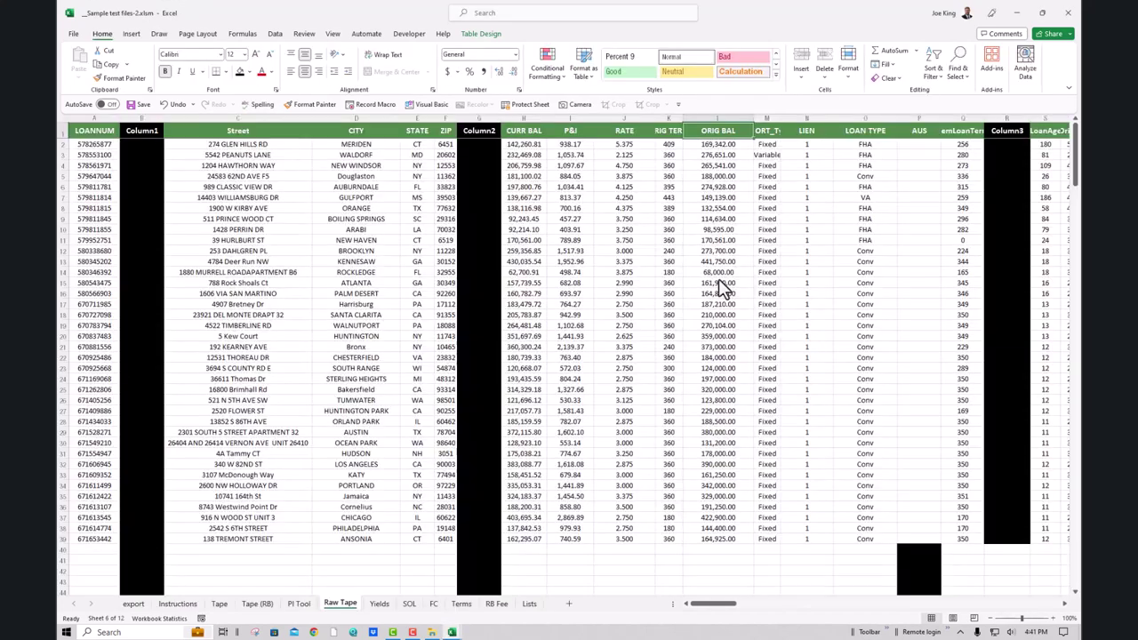
Hide the raw tape columns from FICO through Channel, ahead of APPRAISAL-BPO-AVM
{"action": "scroll", "coordinate": [721, 289], "scroll_direction": "right", "scroll_amount": 8}
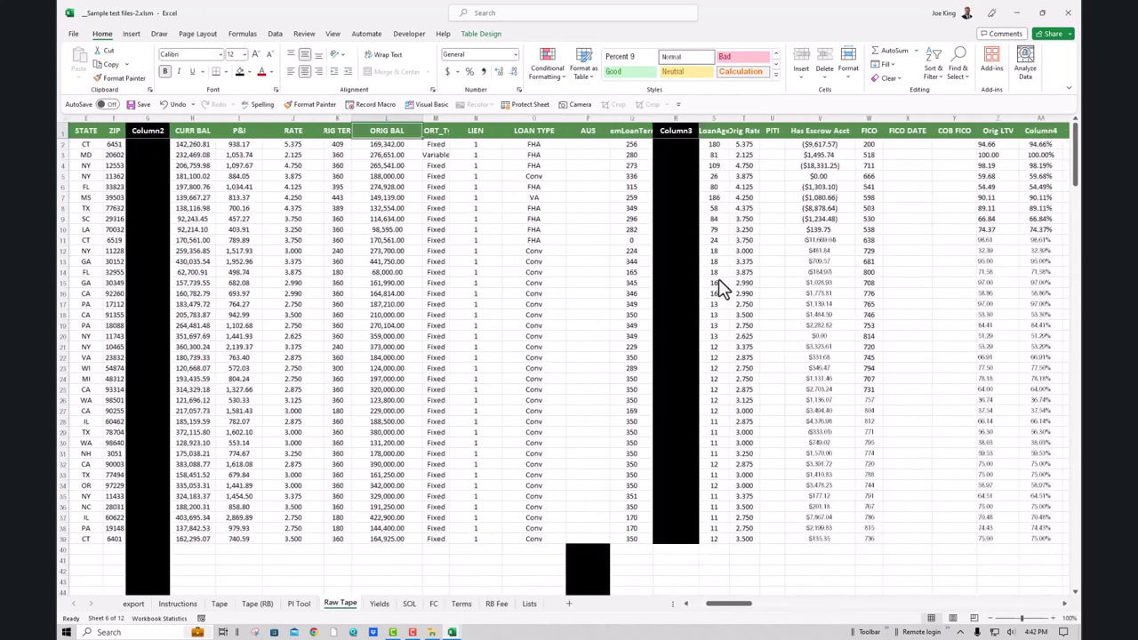
{"action": "scroll", "coordinate": [722, 289], "scroll_direction": "right", "scroll_amount": 8}
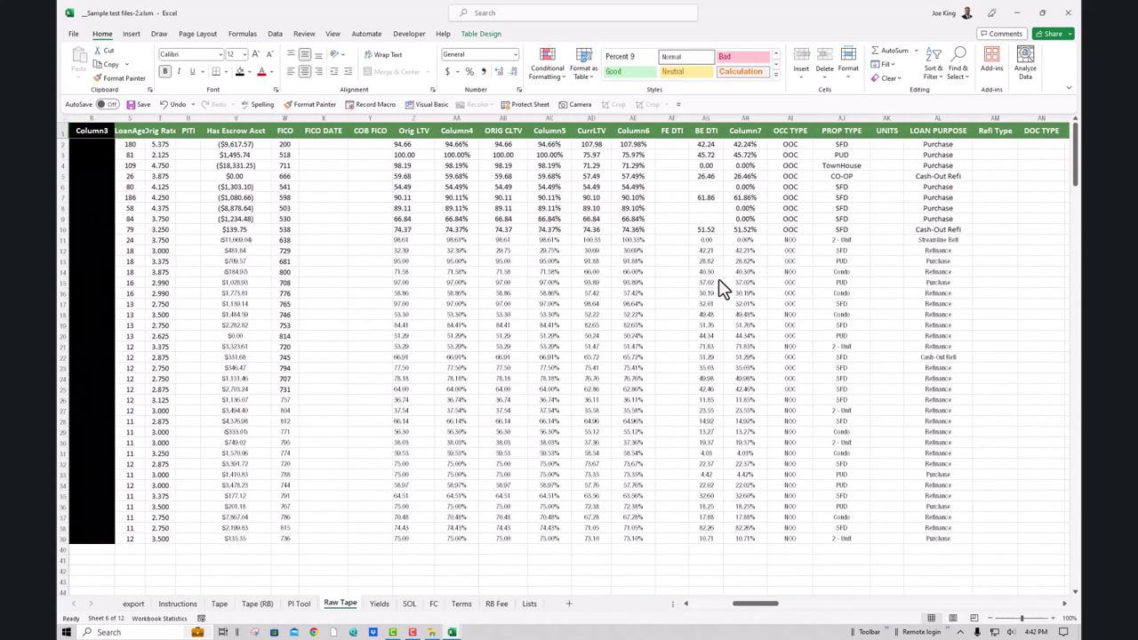
{"action": "scroll", "coordinate": [722, 289], "scroll_direction": "right", "scroll_amount": 8}
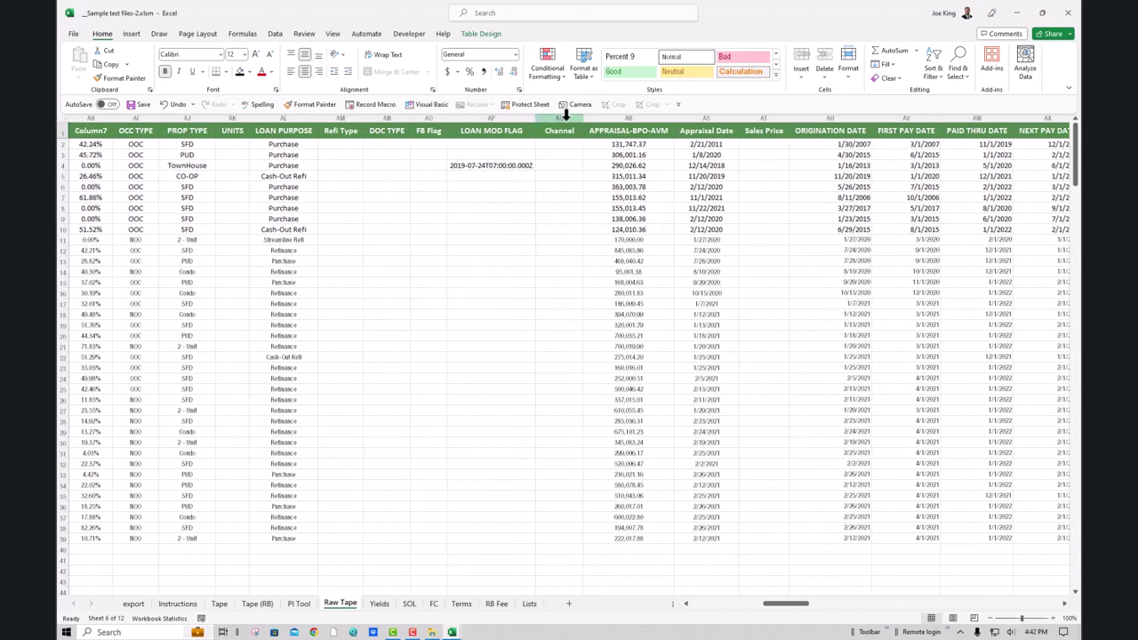
{"action": "left_click_drag", "start_coordinate": [567, 113], "coordinate": [619, 113]}
{"action": "right_click", "coordinate": [620, 112]}
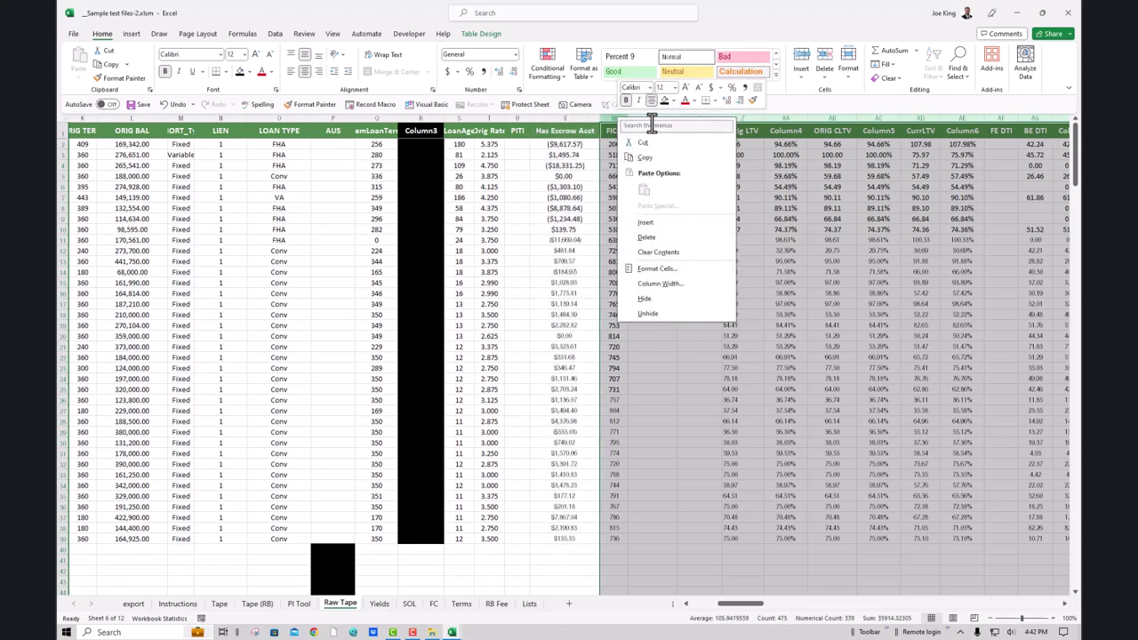
{"action": "left_click", "coordinate": [647, 298]}
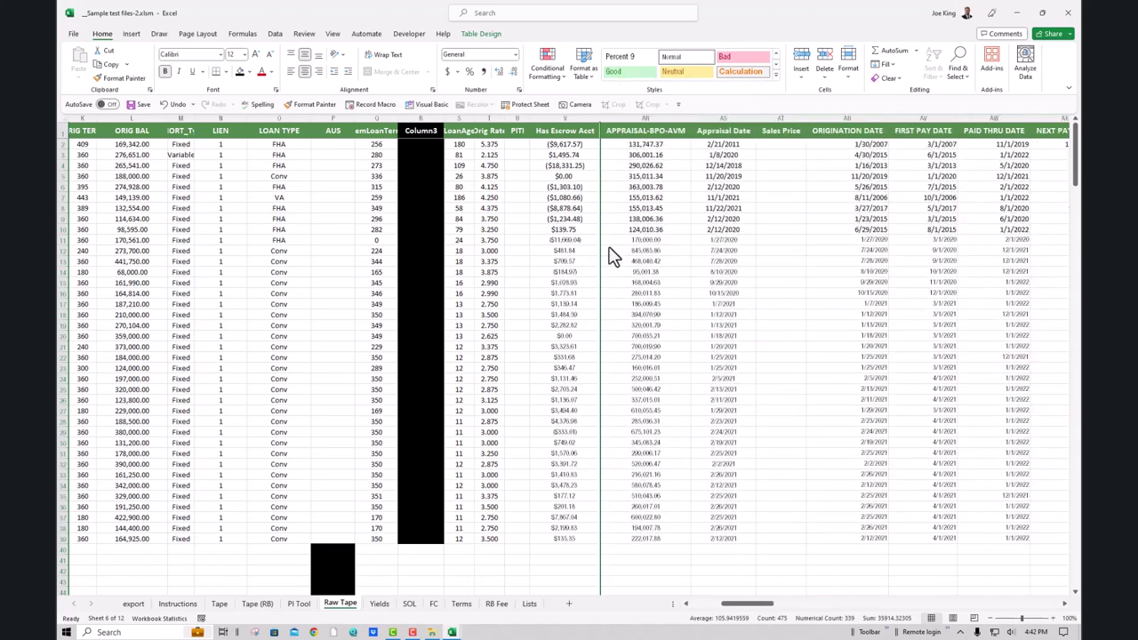
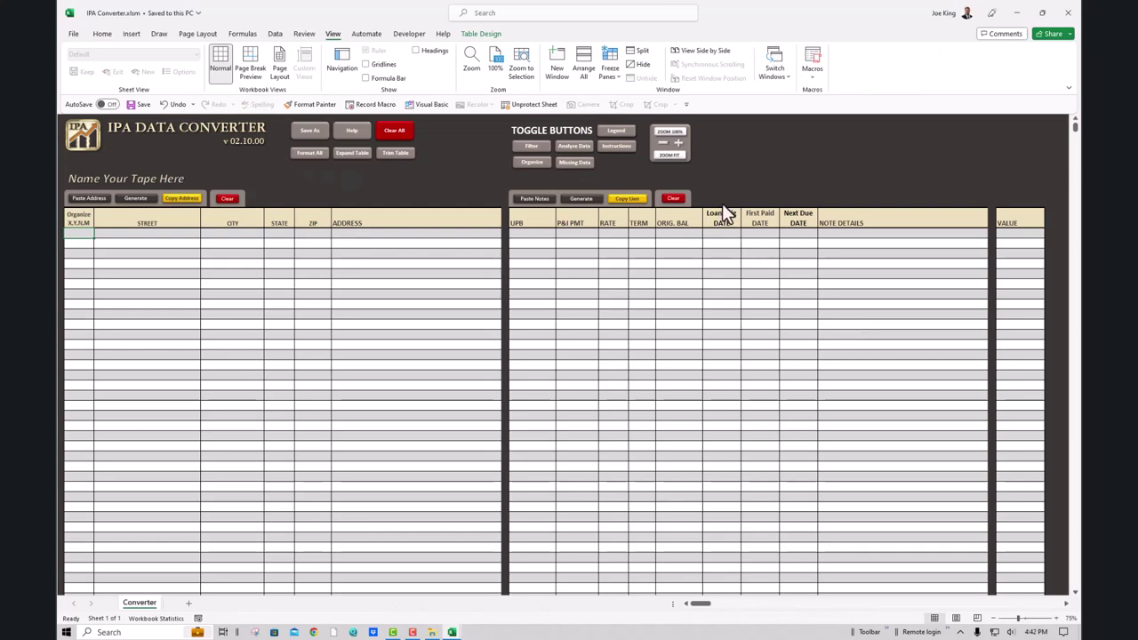
Switch to the raw tape, move the ORIGINATION DATE column directly after ORIG BAL and widen it to show its dates
{"action": "key", "text": "alt+Tab"}
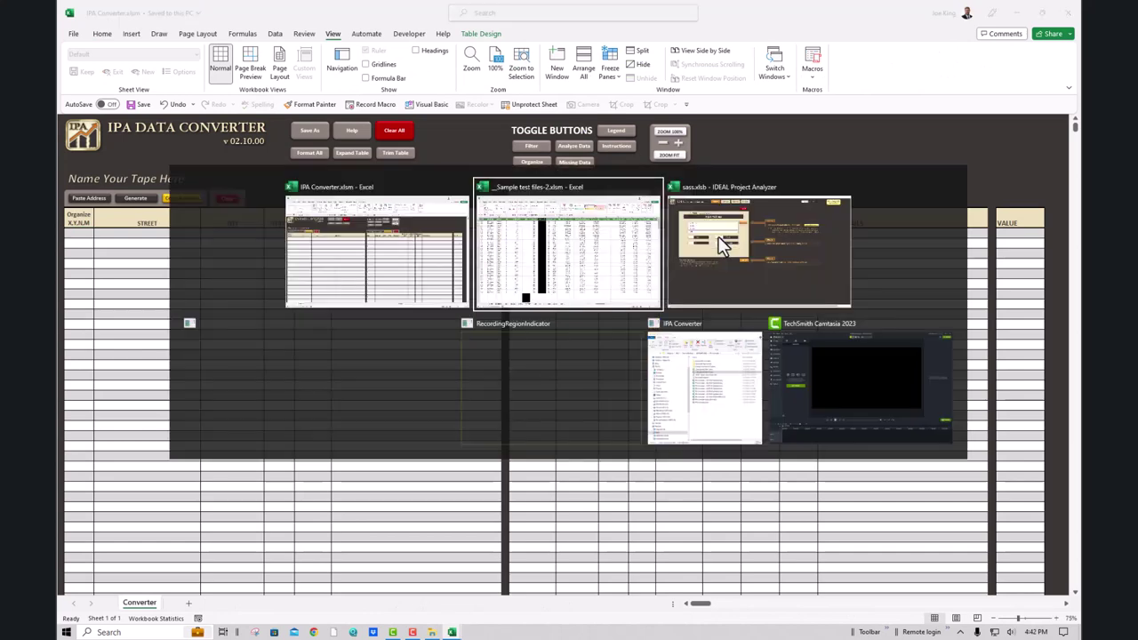
{"action": "left_click", "coordinate": [859, 134]}
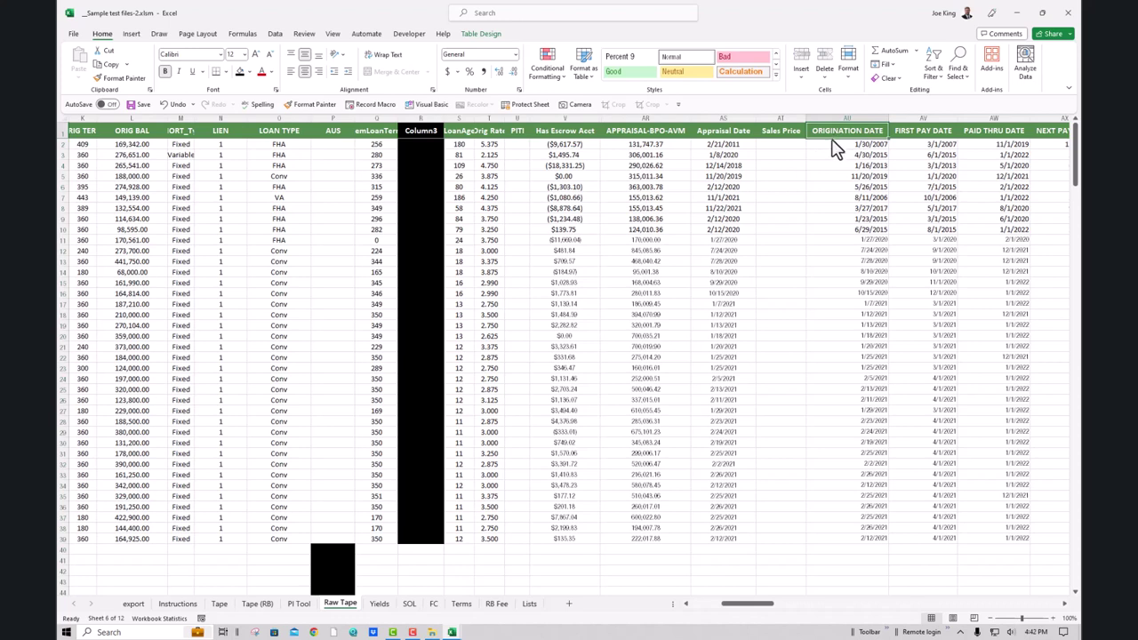
{"action": "left_click", "coordinate": [835, 146]}
{"action": "left_click_drag", "start_coordinate": [835, 147], "coordinate": [165, 125]}
{"action": "scroll", "coordinate": [191, 133], "scroll_direction": "left", "scroll_amount": 3}
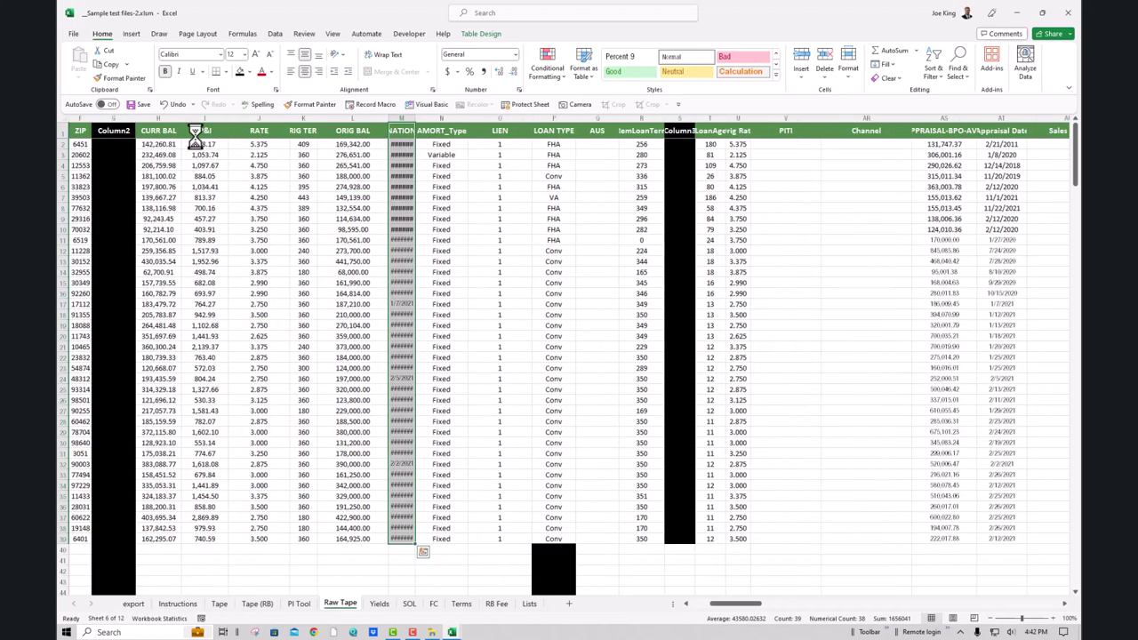
{"action": "left_click_drag", "start_coordinate": [415, 117], "coordinate": [458, 117]}
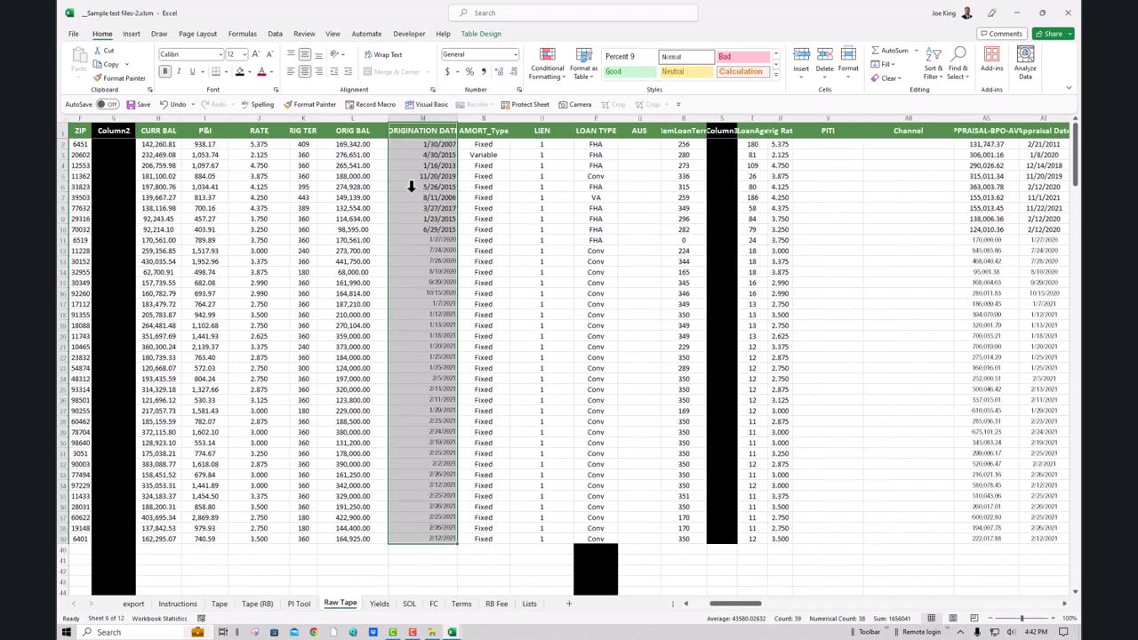
Check the converter's date field order and move the raw tape's FIRST PAY DATE column directly after ORIGINATION DATE
{"action": "key", "text": "alt+Tab"}
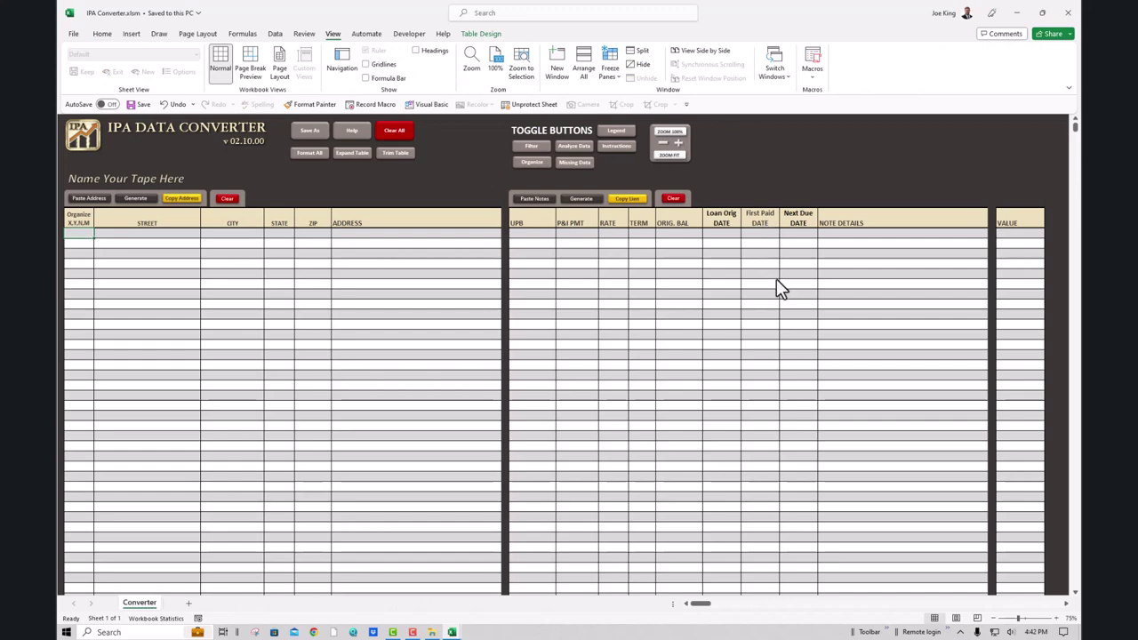
{"action": "key", "text": "alt+Tab"}
{"action": "scroll", "coordinate": [818, 272], "scroll_direction": "right", "scroll_amount": 3}
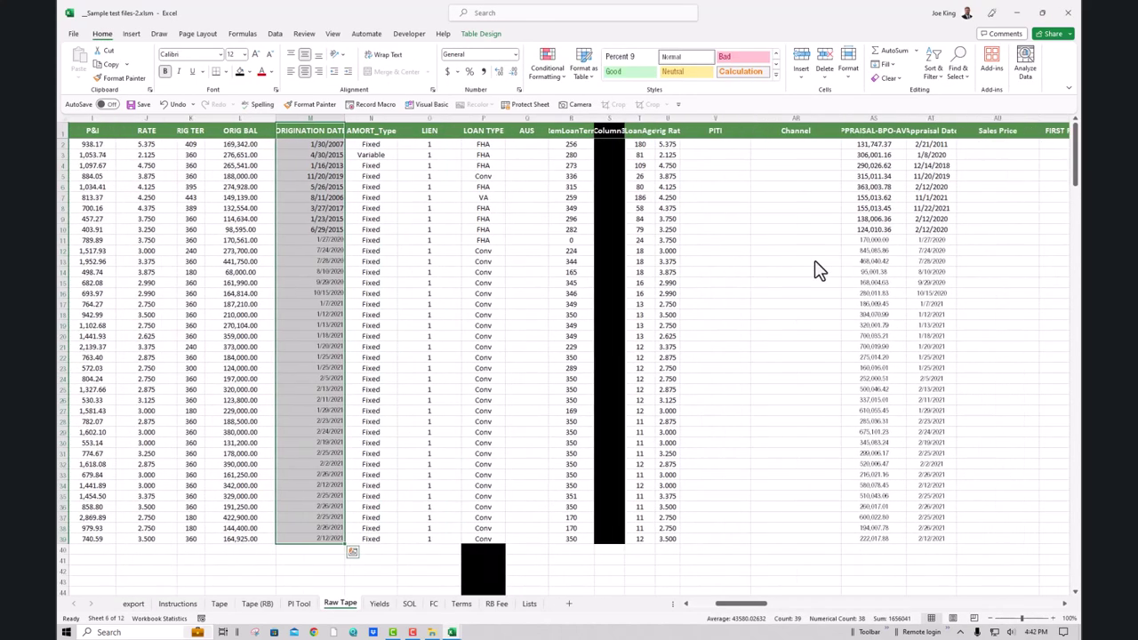
{"action": "scroll", "coordinate": [818, 271], "scroll_direction": "right", "scroll_amount": 6}
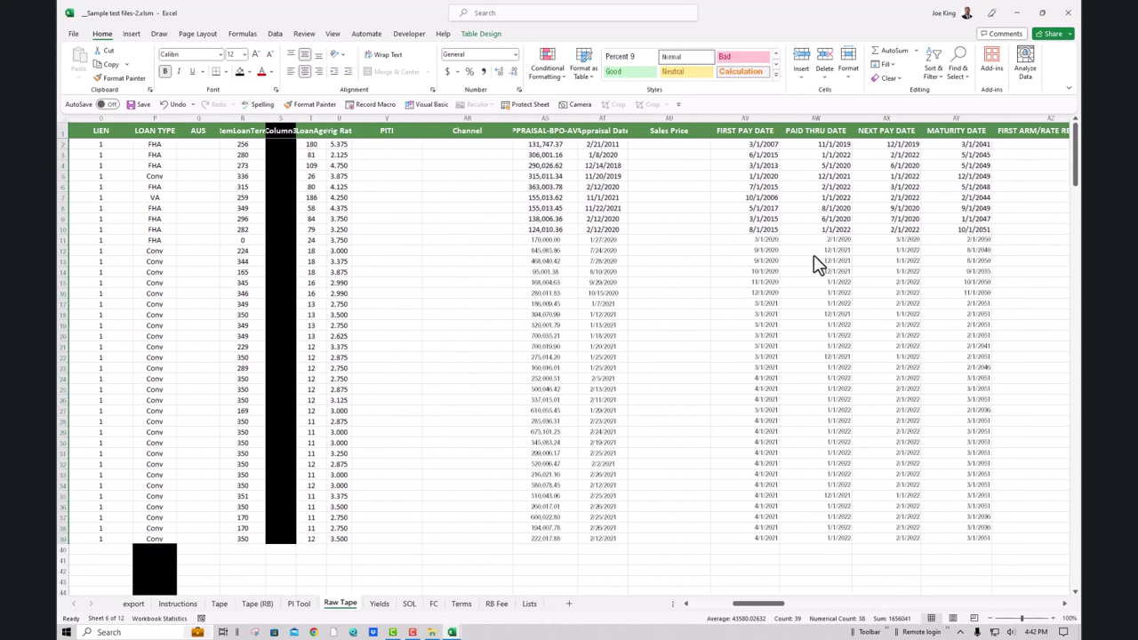
{"action": "left_click", "coordinate": [755, 135]}
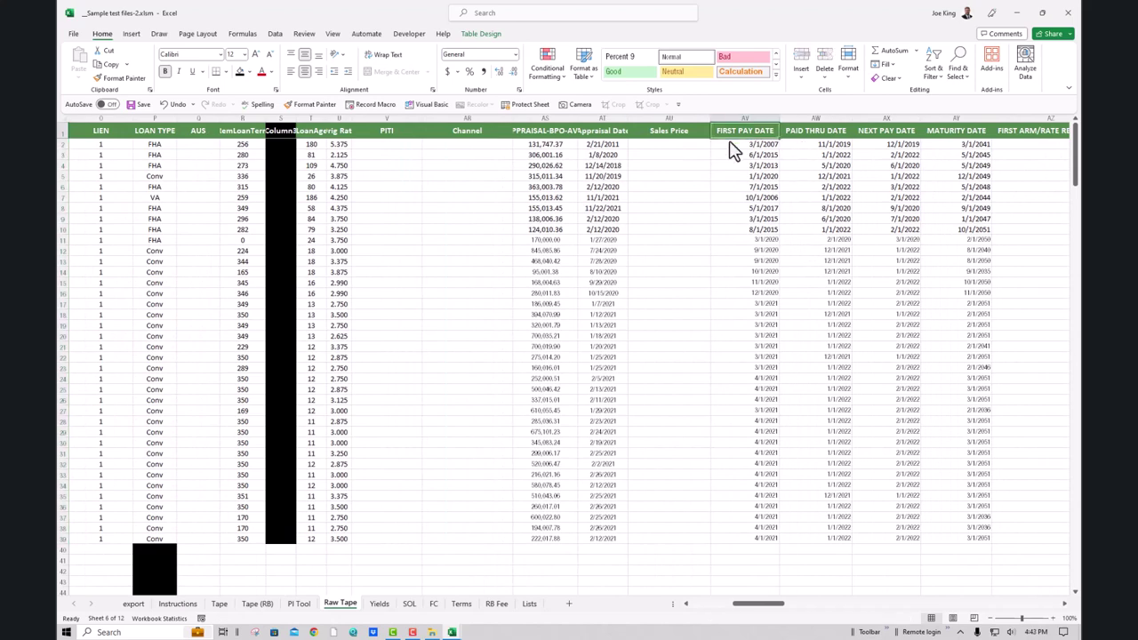
{"action": "scroll", "coordinate": [773, 183], "scroll_direction": "left", "scroll_amount": 6}
{"action": "scroll", "coordinate": [774, 183], "scroll_direction": "right", "scroll_amount": 4}
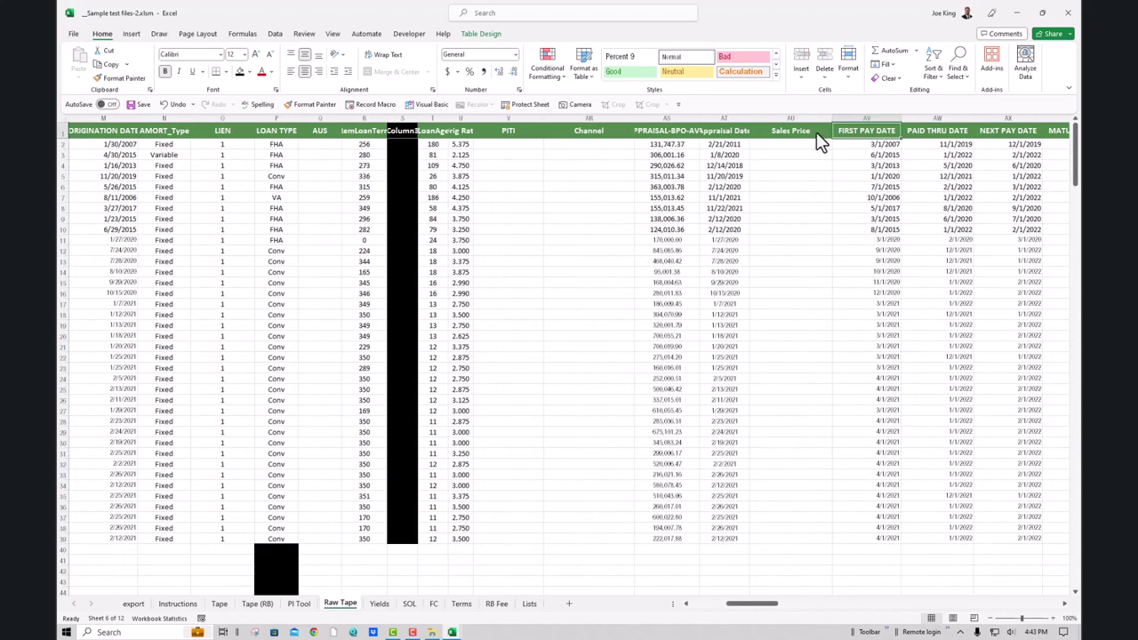
{"action": "key", "text": "ctrl+shift+Down"}
{"action": "left_click_drag", "start_coordinate": [832, 147], "coordinate": [152, 148]}
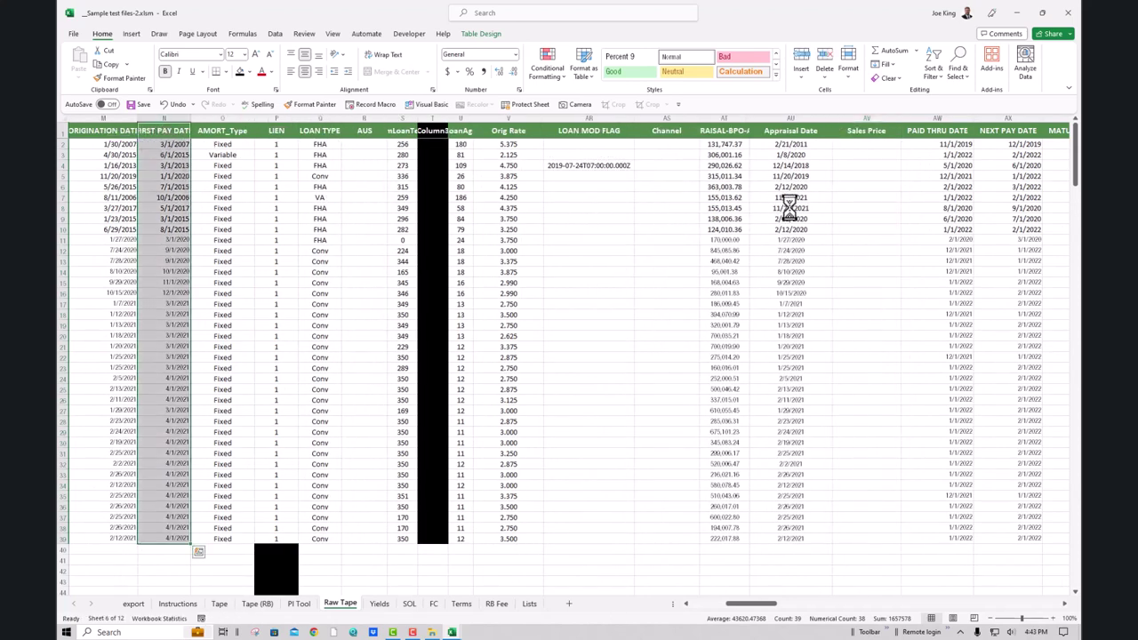
Move the NEXT PAY DATE column directly after FIRST PAY DATE in the raw tape
{"action": "left_click", "coordinate": [1008, 130]}
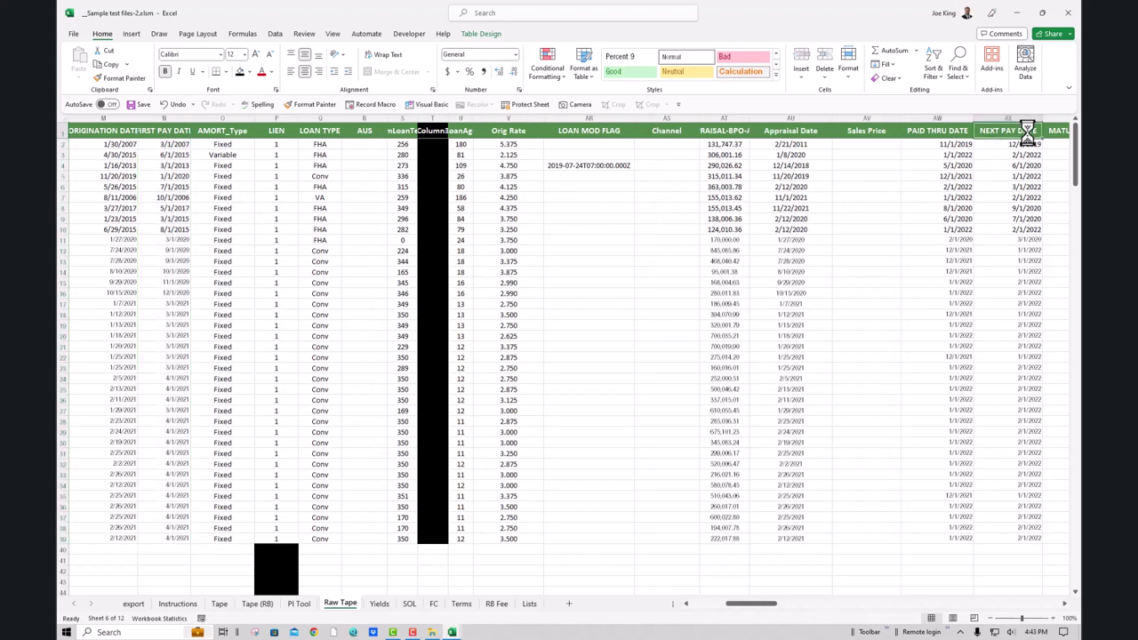
{"action": "key", "text": "ctrl+space"}
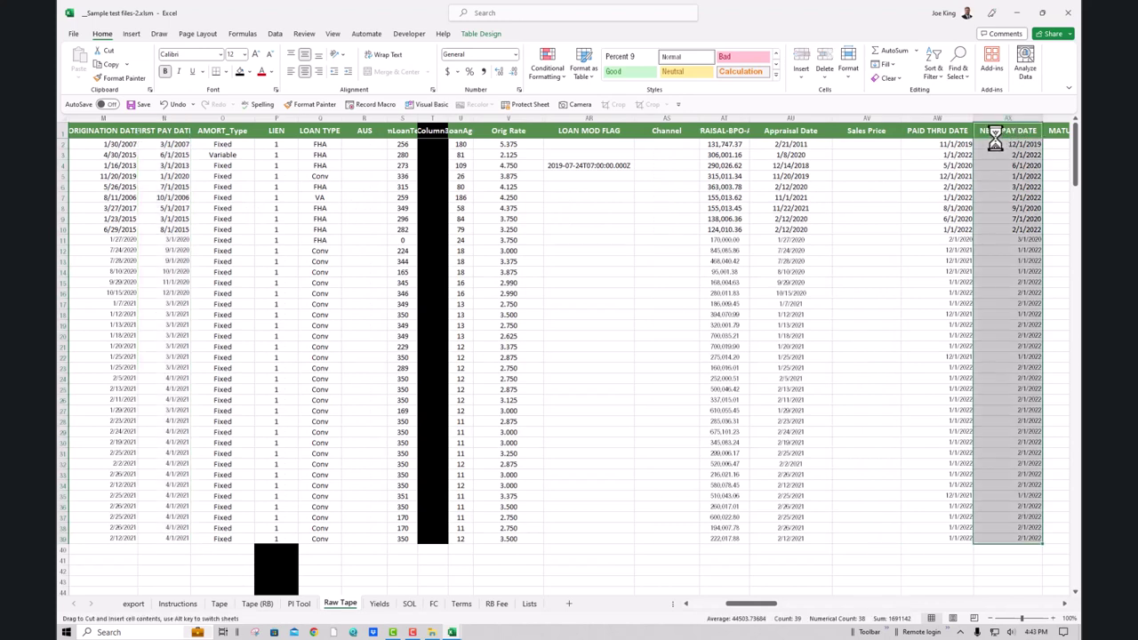
{"action": "left_click", "coordinate": [1002, 147]}
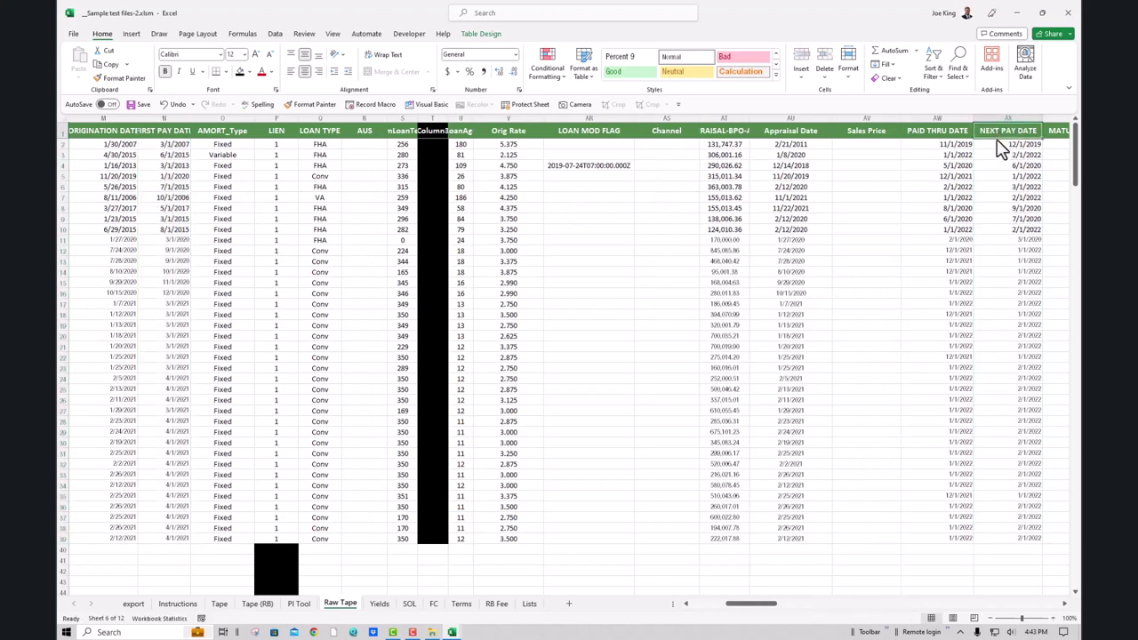
{"action": "mouse_move", "coordinate": [1002, 147]}
{"action": "left_mouse_down"}
{"action": "mouse_move", "coordinate": [216, 145]}
{"action": "mouse_move", "coordinate": [203, 125]}
{"action": "left_mouse_up"}
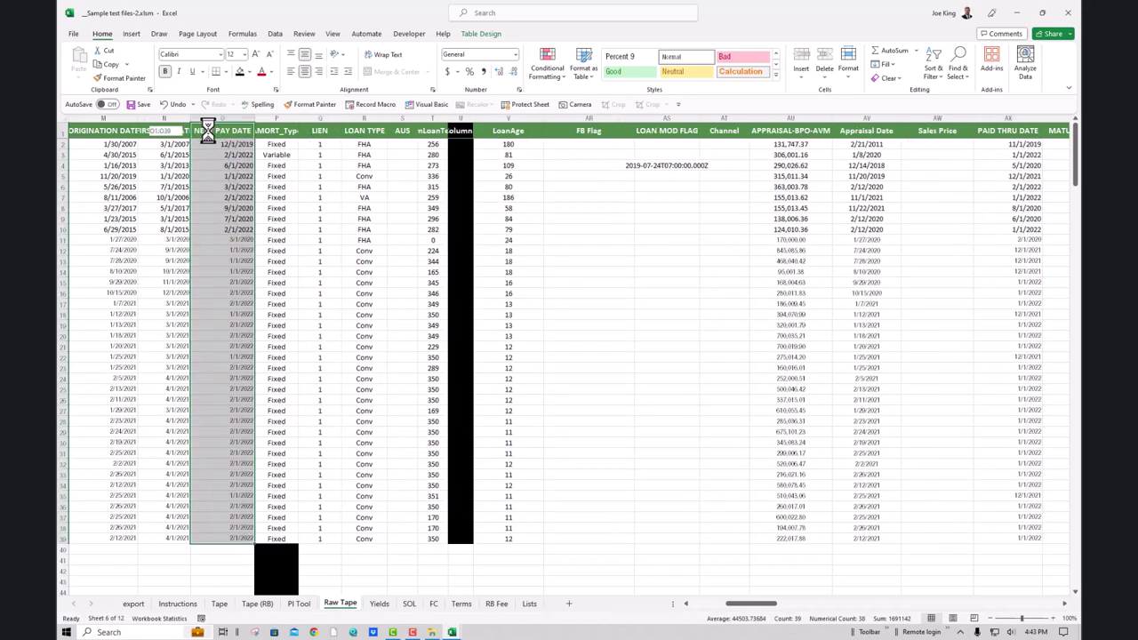
Move the black Column3 separator directly after NEXT PAY DATE to close off the note fields
{"action": "left_click", "coordinate": [287, 131]}
{"action": "mouse_move", "coordinate": [287, 131]}
{"action": "left_mouse_down"}
{"action": "mouse_move", "coordinate": [604, 146]}
{"action": "mouse_move", "coordinate": [311, 147]}
{"action": "mouse_move", "coordinate": [272, 145]}
{"action": "mouse_move", "coordinate": [266, 132]}
{"action": "mouse_move", "coordinate": [271, 143]}
{"action": "left_mouse_up"}
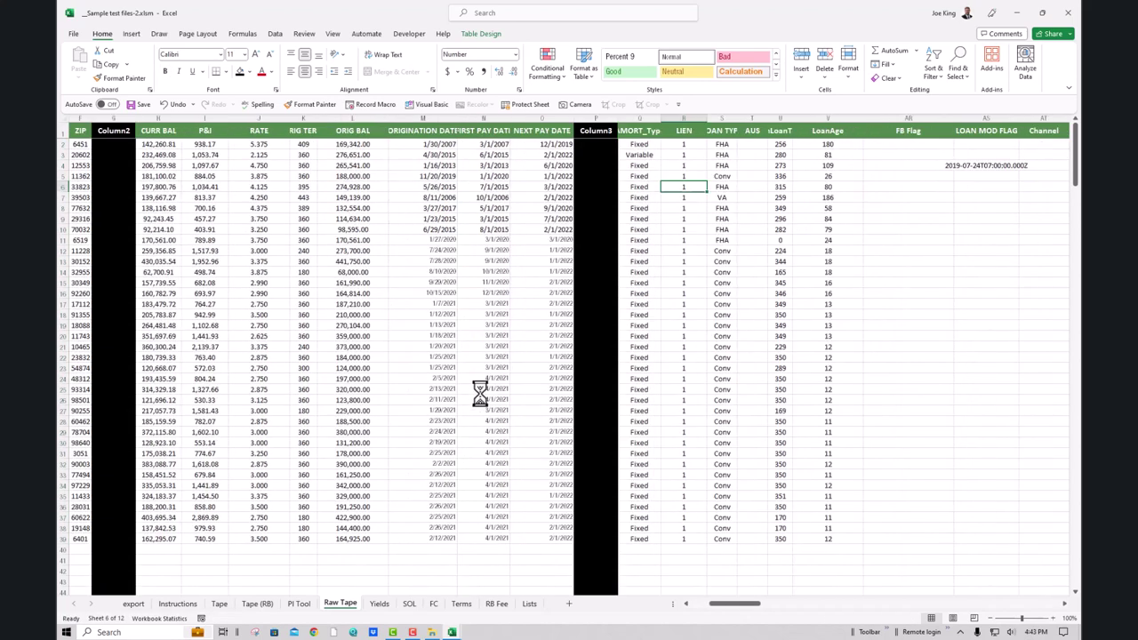
{"action": "scroll", "coordinate": [495, 130], "scroll_direction": "left", "scroll_amount": 3}
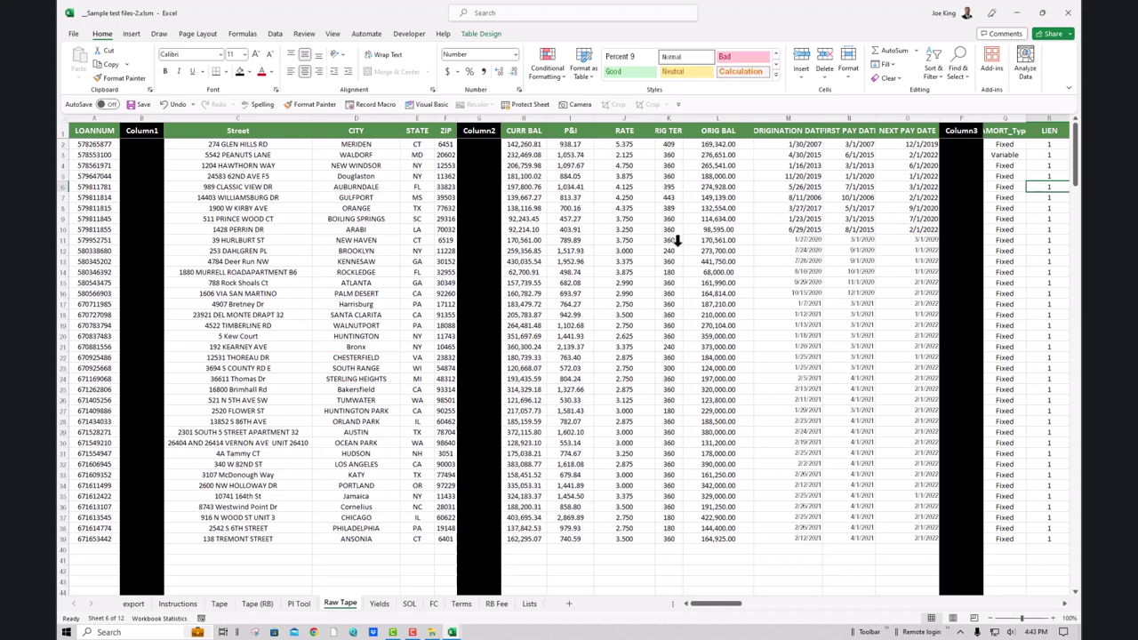
{"action": "left_click", "coordinate": [657, 239]}
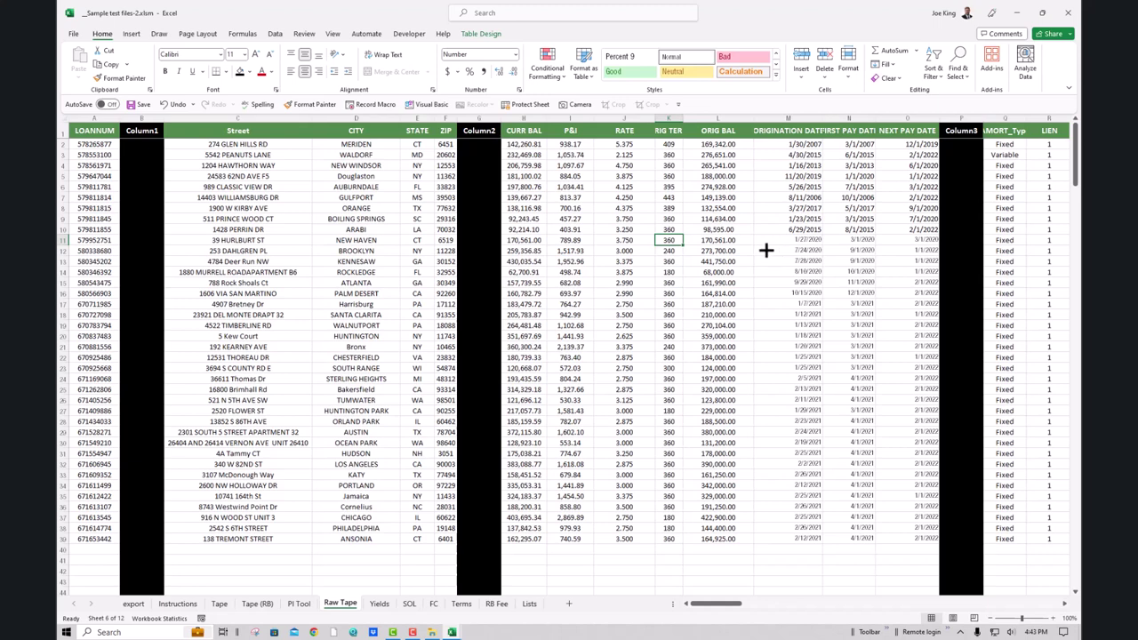
Check the converter's VALUE field and unhide the raw tape columns between LoanAge and FB Flag
{"action": "key", "text": "alt+Tab"}
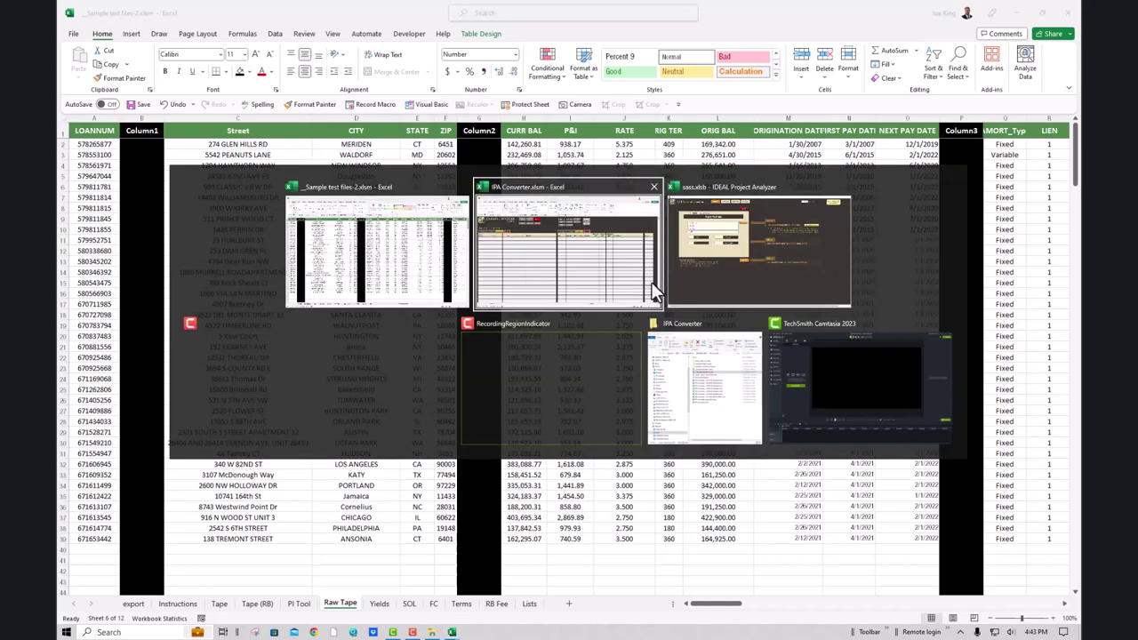
{"action": "left_click", "coordinate": [610, 278]}
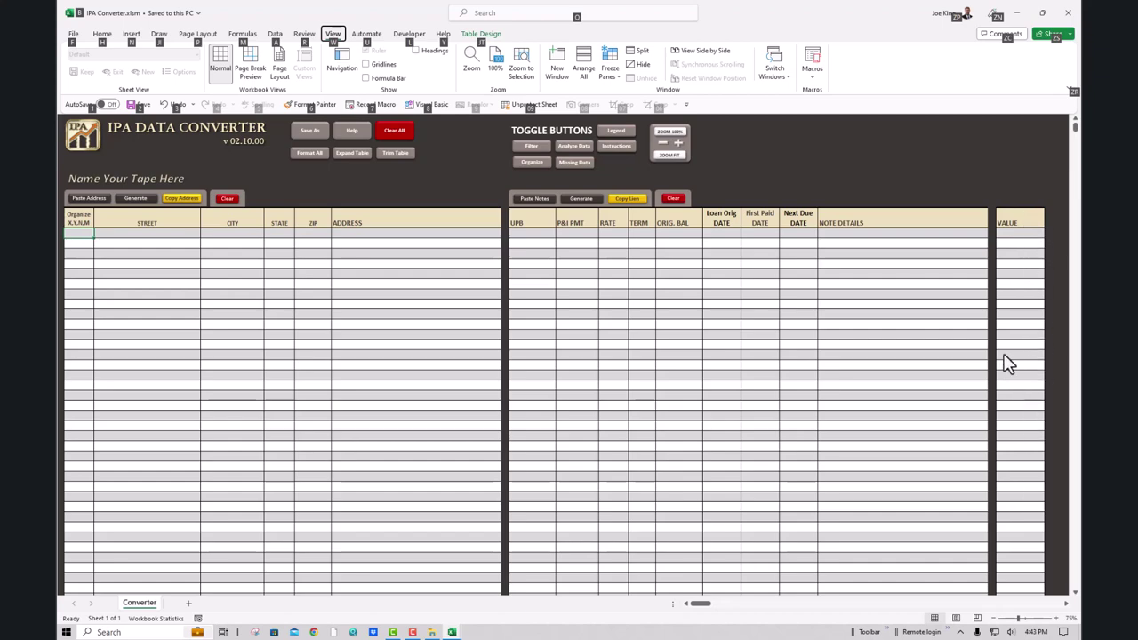
{"action": "key", "text": "alt+Tab"}
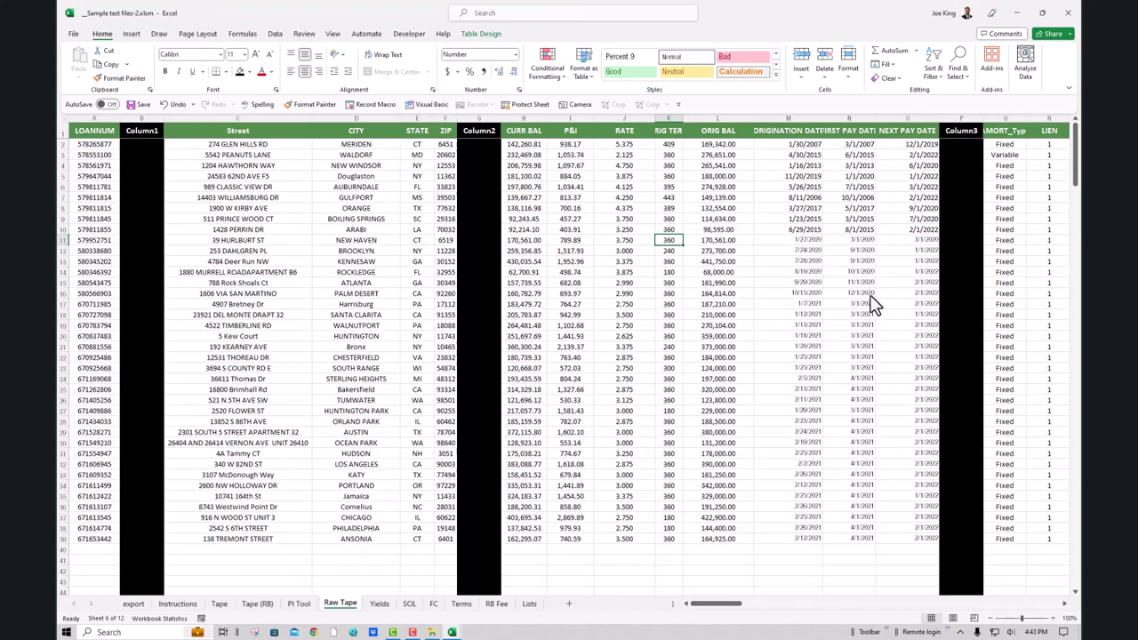
{"action": "scroll", "coordinate": [880, 306], "scroll_direction": "right", "scroll_amount": 10}
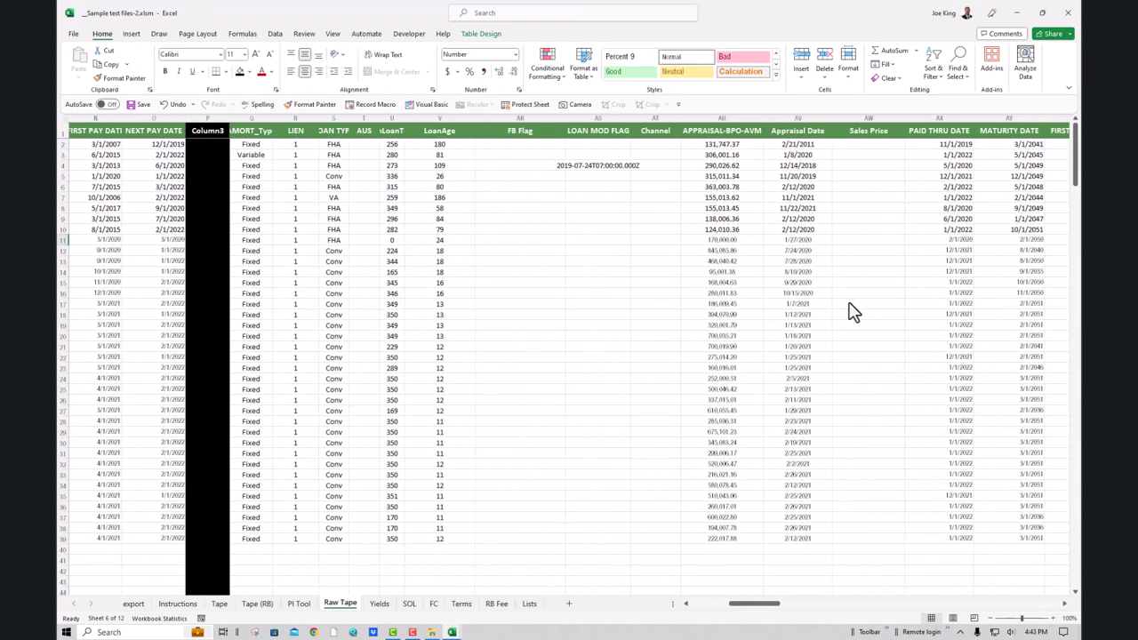
{"action": "left_click_drag", "start_coordinate": [508, 118], "coordinate": [466, 119]}
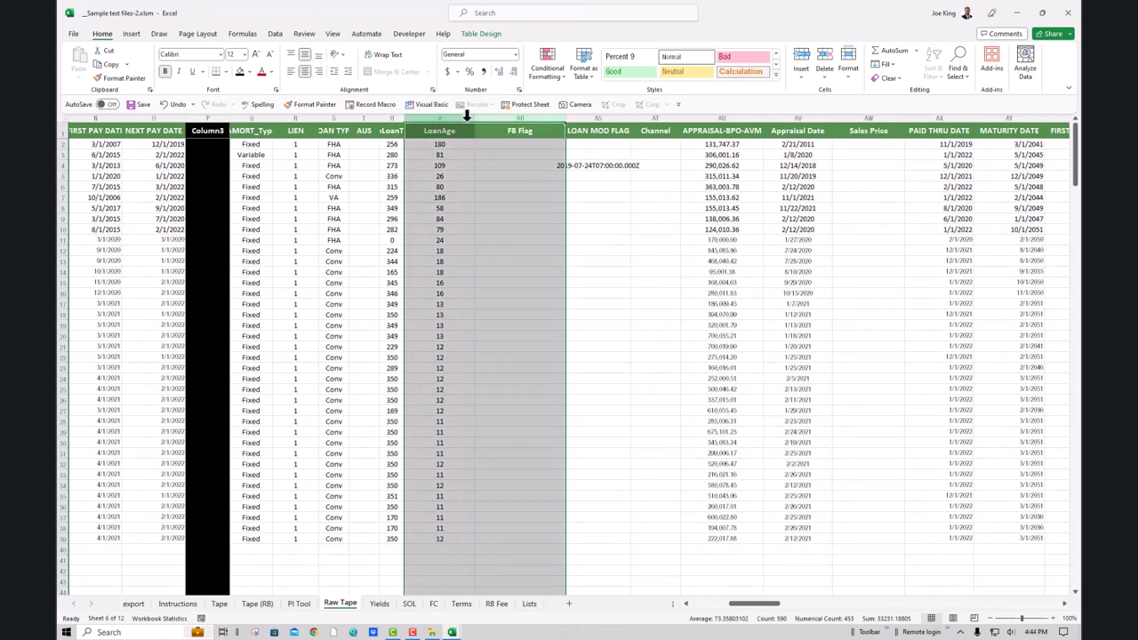
{"action": "right_click", "coordinate": [465, 117]}
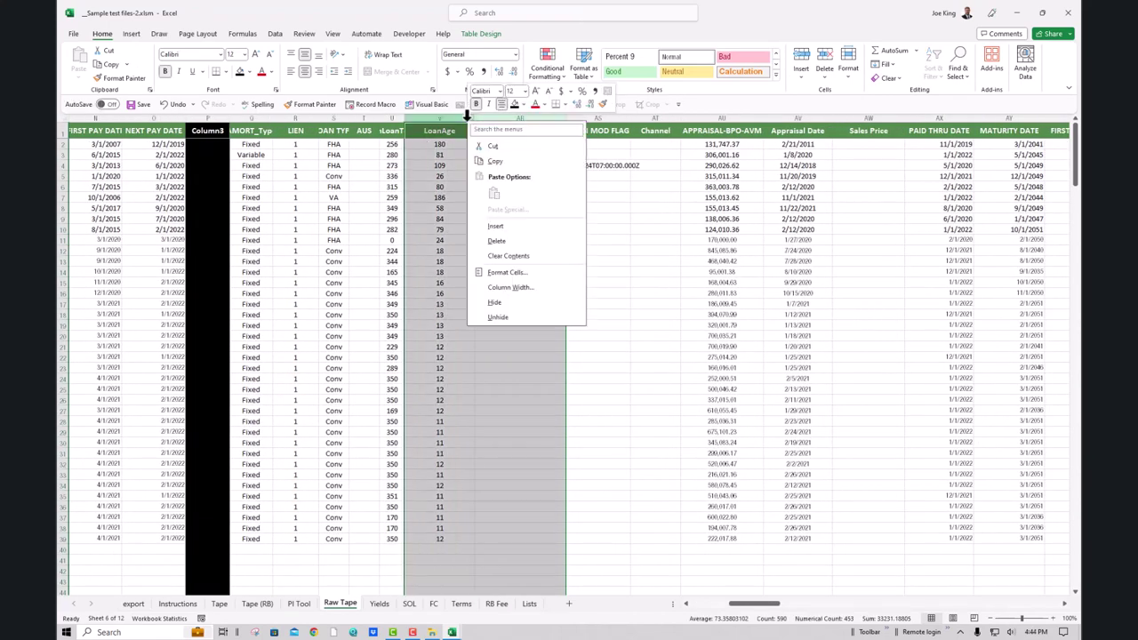
{"action": "left_click", "coordinate": [498, 316]}
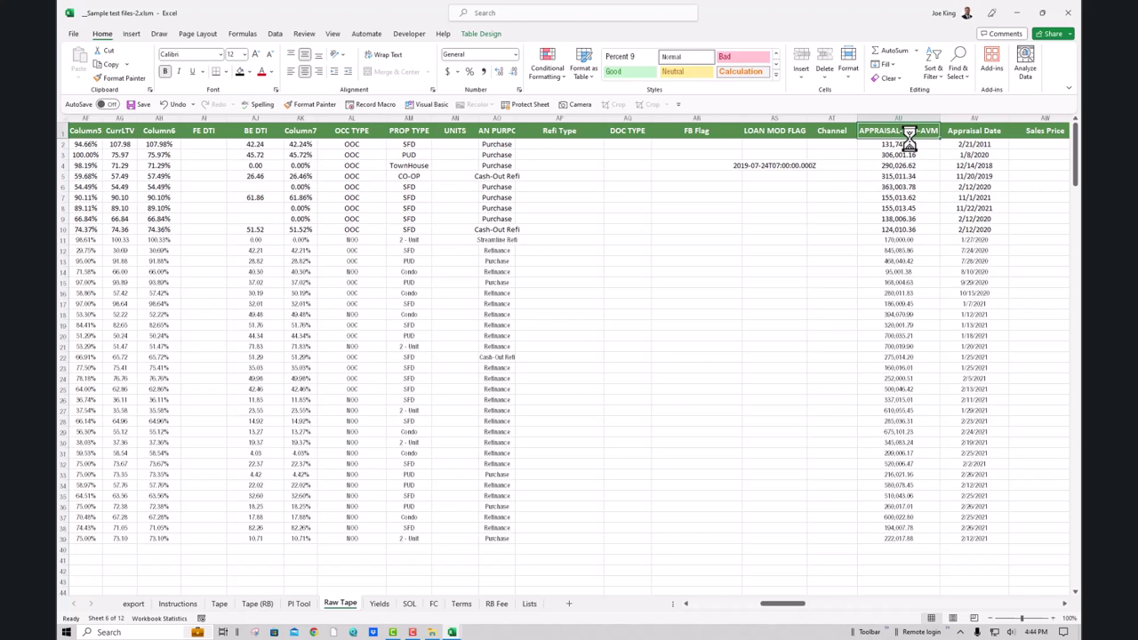
Move the APPRAISAL-BPO-AVM column directly after the black Column3 separator
{"action": "key", "text": "ctrl+shift+Down"}
{"action": "mouse_move", "coordinate": [908, 137]}
{"action": "left_mouse_down"}
{"action": "mouse_move", "coordinate": [546, 160]}
{"action": "mouse_move", "coordinate": [115, 152]}
{"action": "mouse_move", "coordinate": [114, 124]}
{"action": "mouse_move", "coordinate": [60, 142]}
{"action": "mouse_move", "coordinate": [409, 145]}
{"action": "mouse_move", "coordinate": [382, 123]}
{"action": "left_mouse_up"}
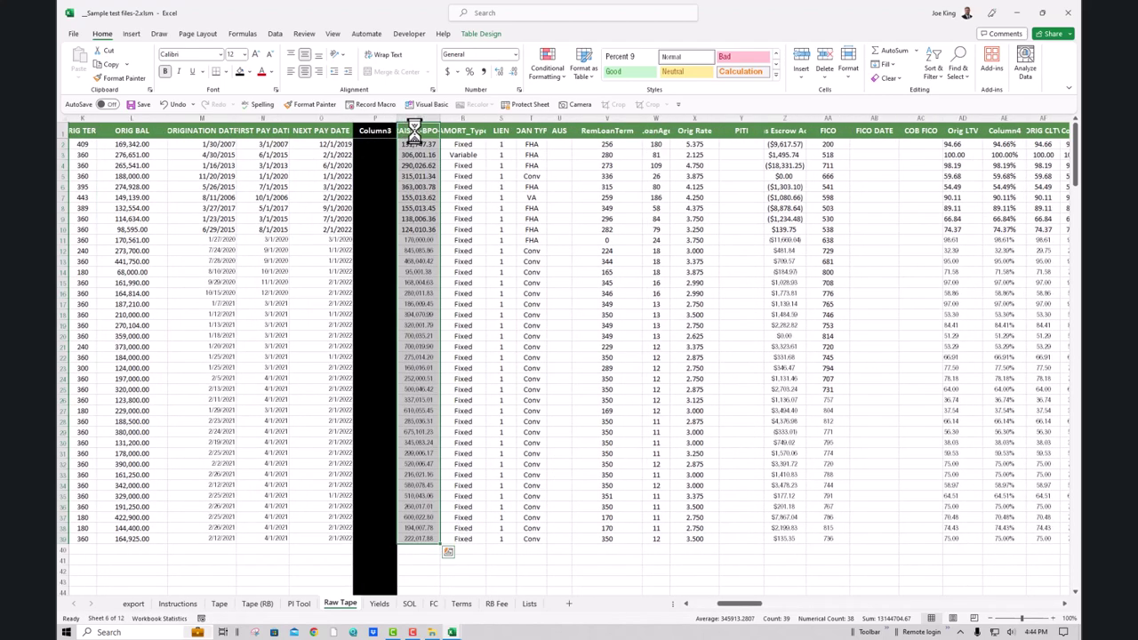
{"action": "scroll", "coordinate": [462, 142], "scroll_direction": "left", "scroll_amount": 3}
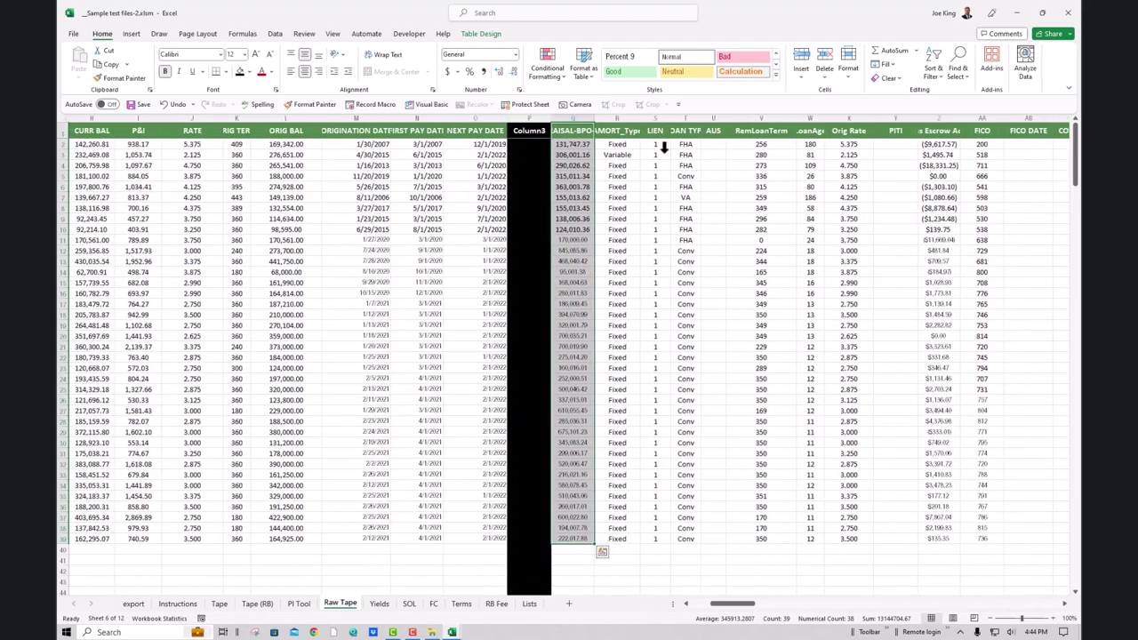
Insert a black-filled separator column directly after APPRAISAL-BPO-AVM and adjust the appraisal column's width
{"action": "left_click", "coordinate": [620, 116]}
{"action": "key", "text": "ctrl+shift+plus"}
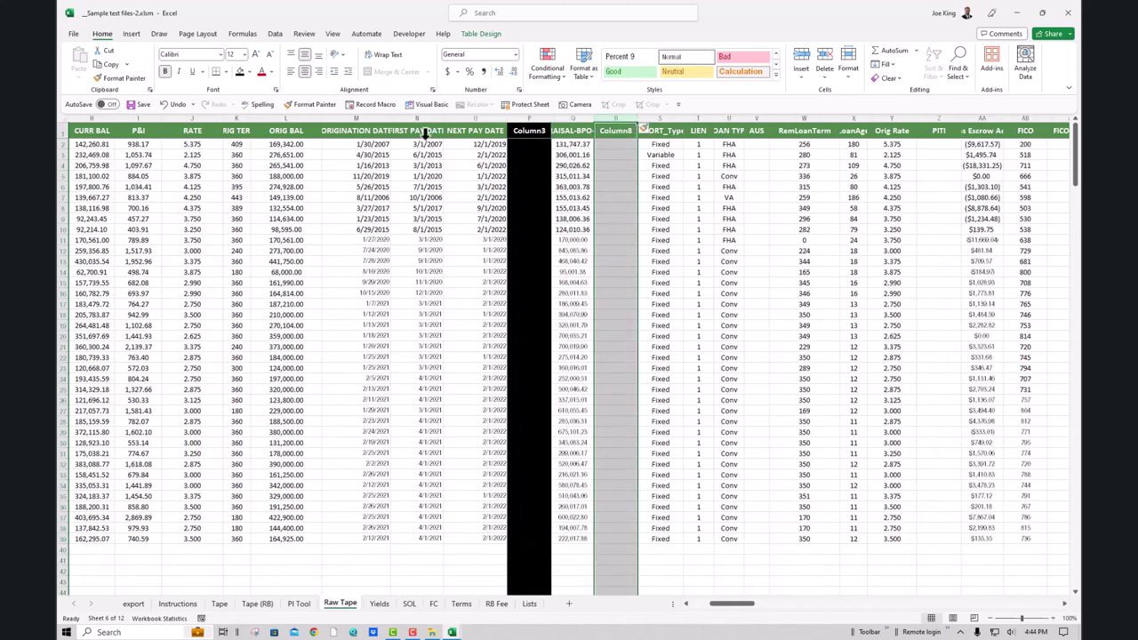
{"action": "left_click", "coordinate": [238, 71]}
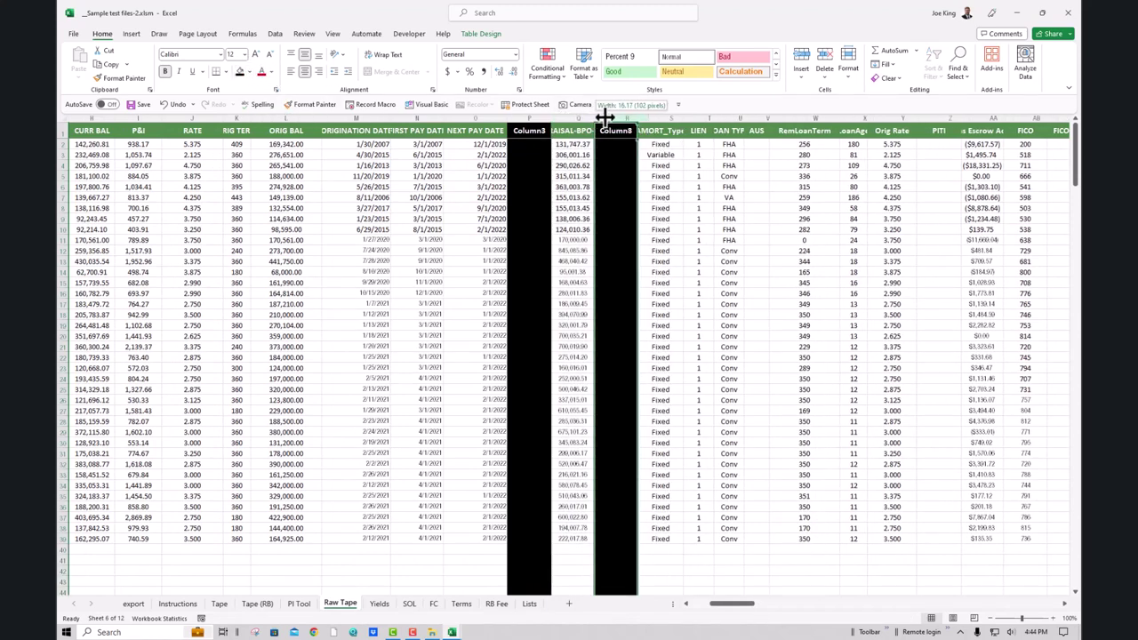
{"action": "double_click", "coordinate": [593, 116]}
{"action": "left_click", "coordinate": [415, 256]}
{"action": "scroll", "coordinate": [412, 253], "scroll_direction": "left", "scroll_amount": 7}
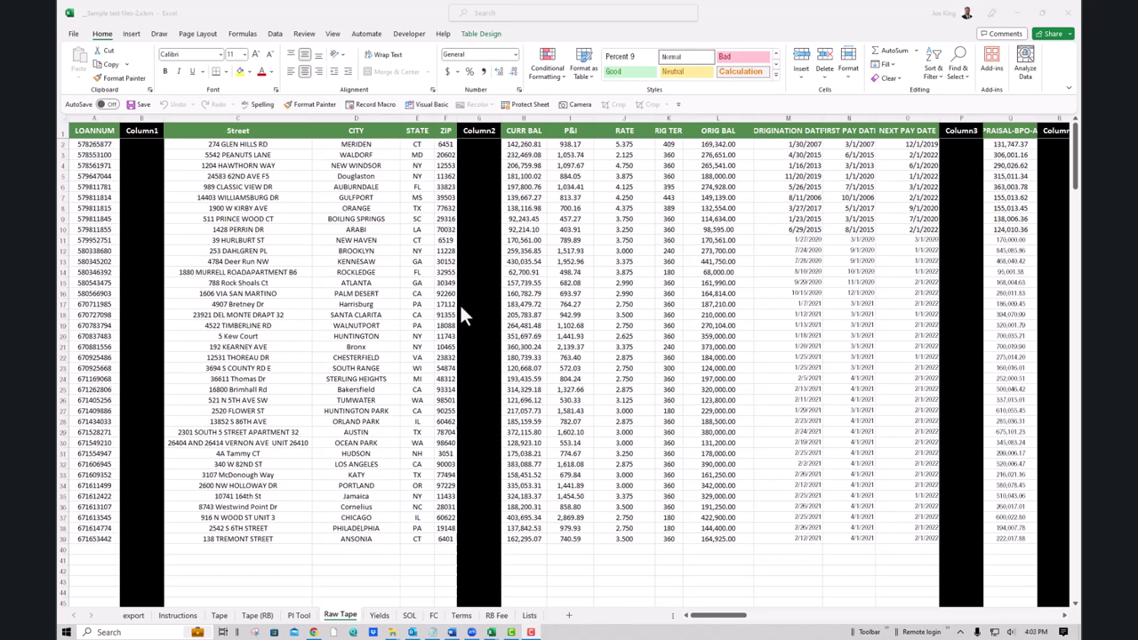
Check the converter's address fields, and copy the Street, CITY, STATE and ZIP values of all loans from the Raw Tape sheet
{"action": "key", "text": "alt+Tab"}
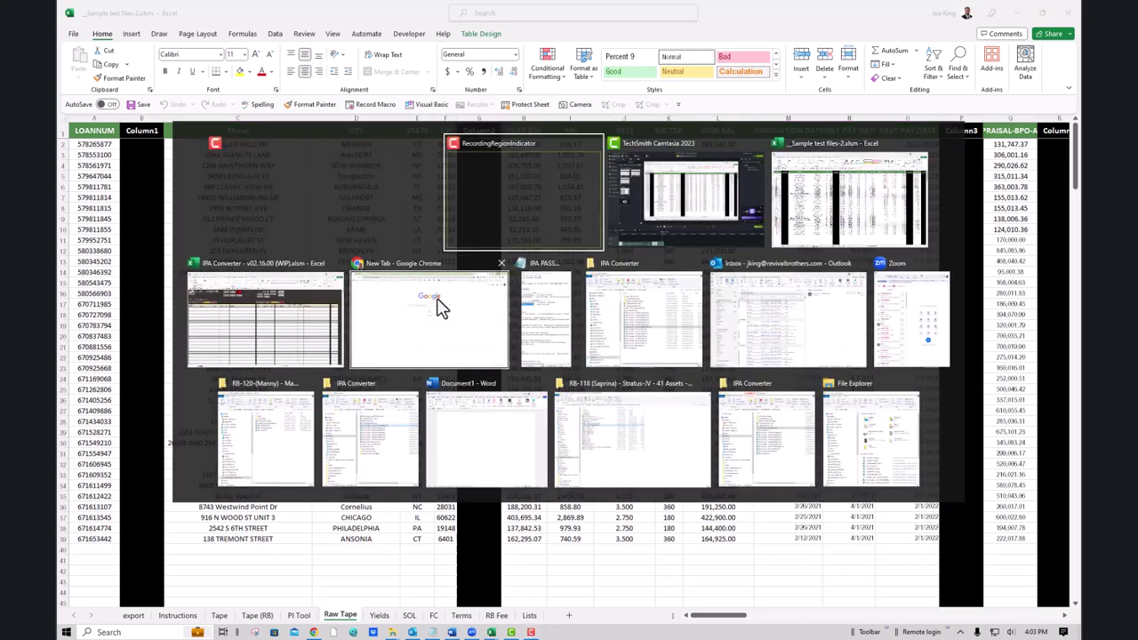
{"action": "left_click", "coordinate": [285, 337]}
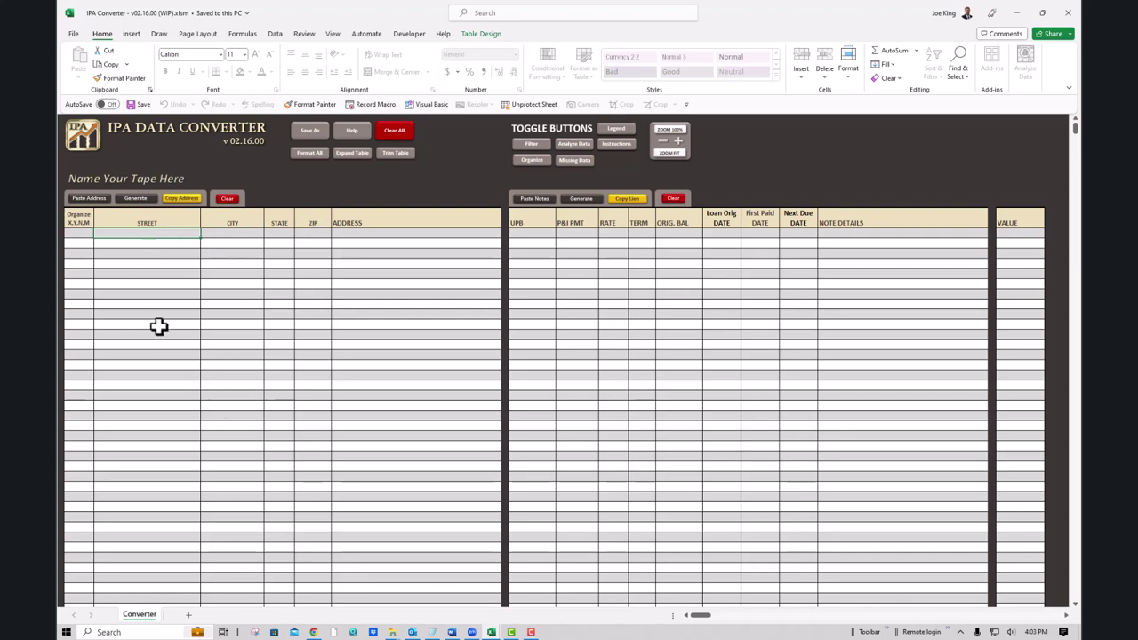
{"action": "key", "text": "alt+Tab"}
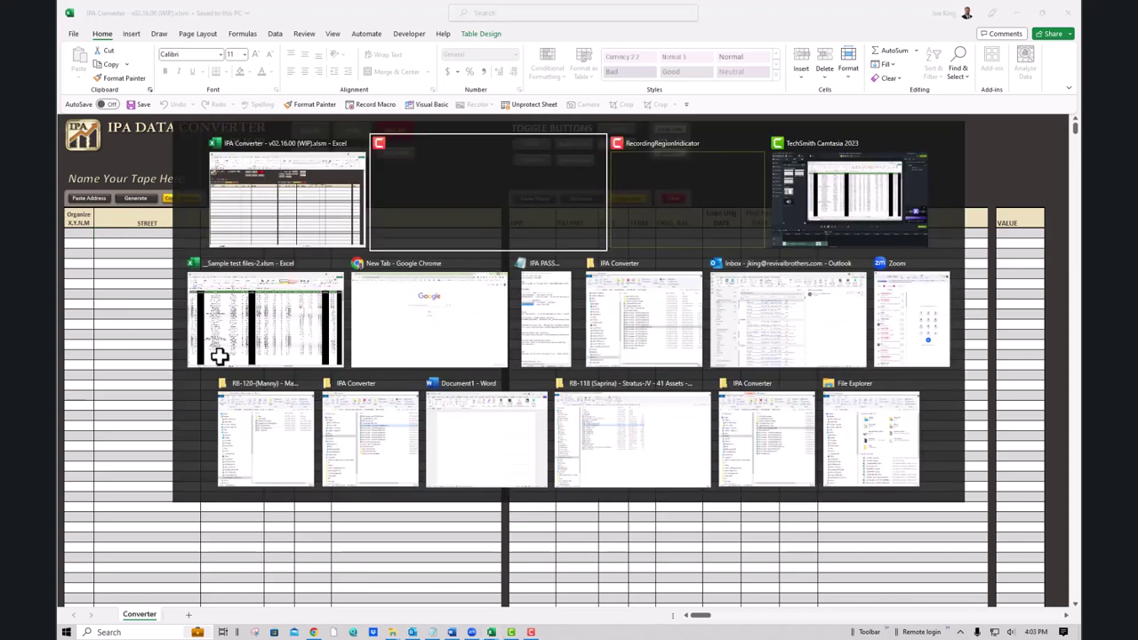
{"action": "left_click", "coordinate": [228, 317]}
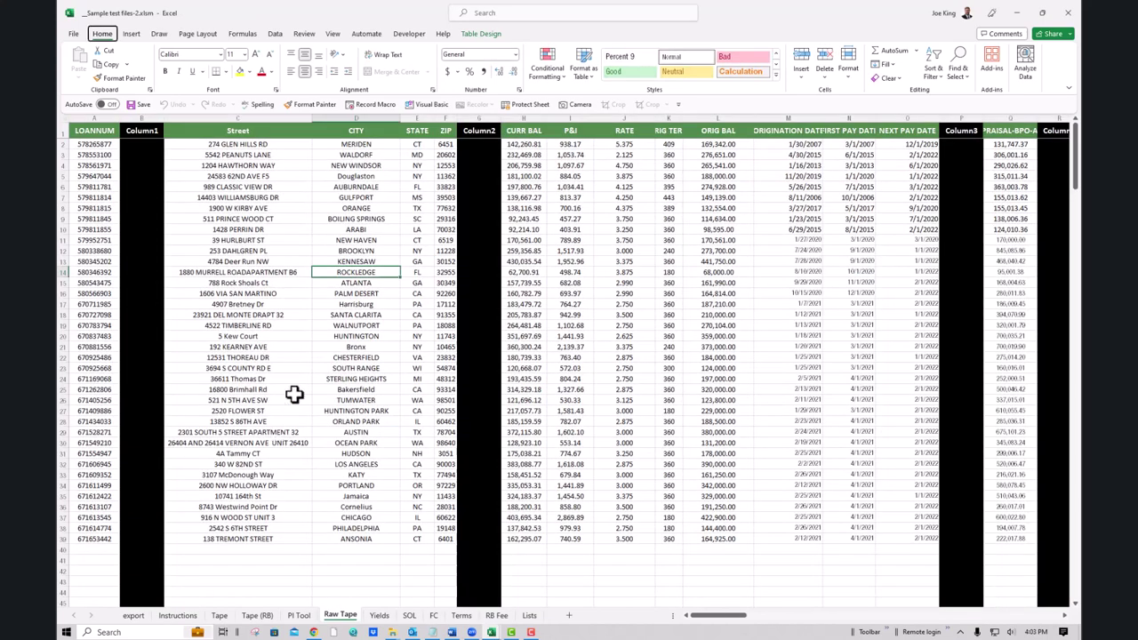
{"action": "key", "text": "alt"}
{"action": "left_click_drag", "start_coordinate": [214, 145], "coordinate": [444, 533]}
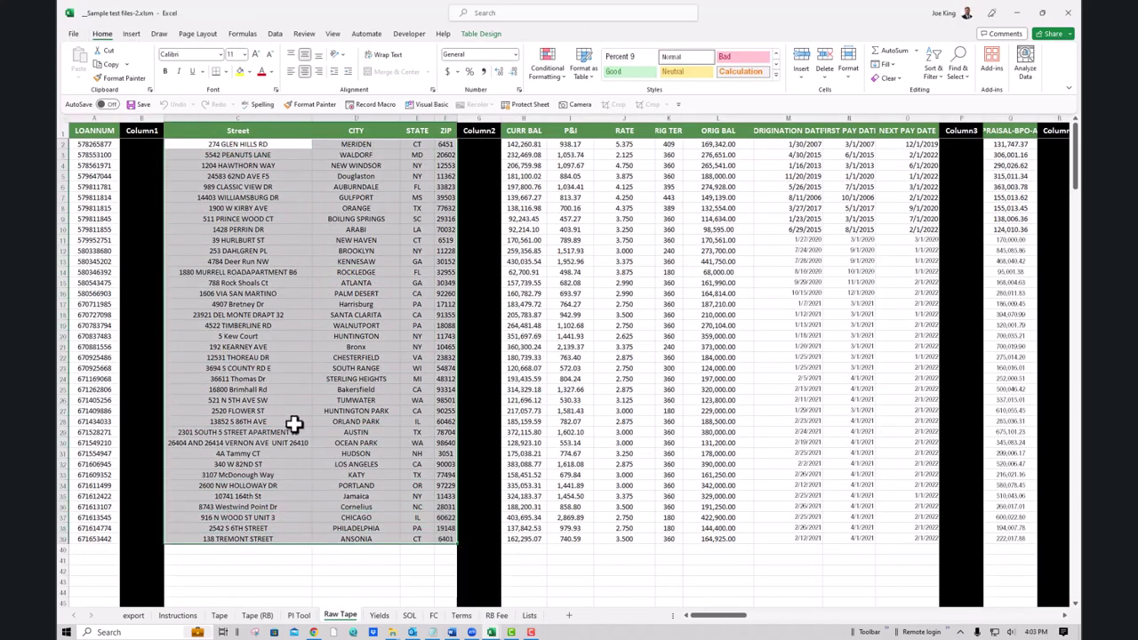
{"action": "right_click", "coordinate": [290, 204]}
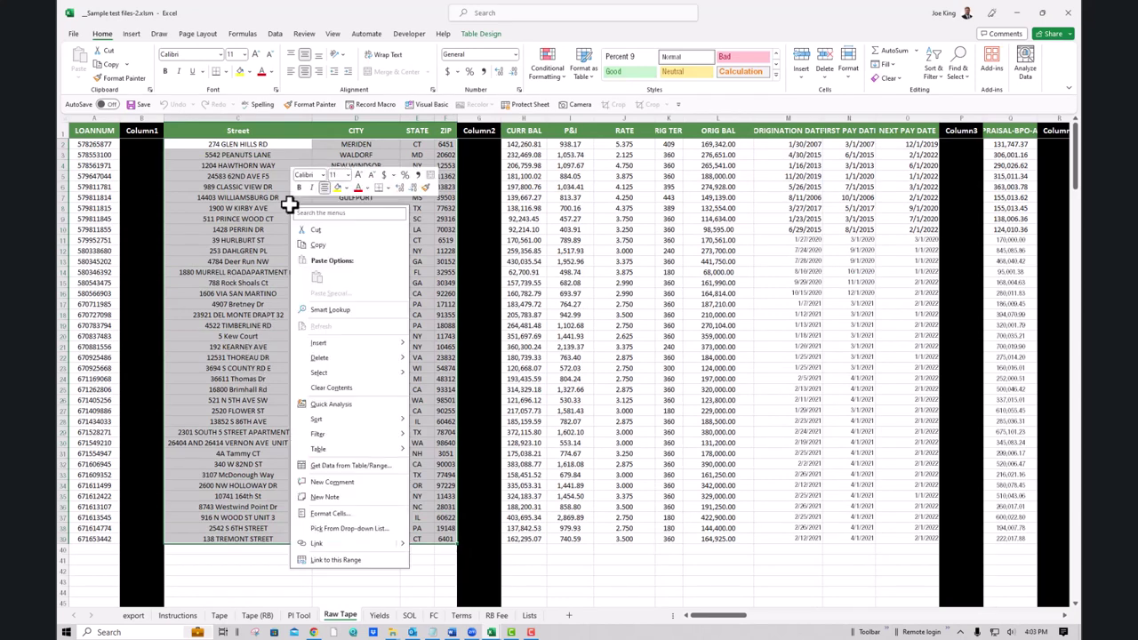
{"action": "left_click", "coordinate": [313, 246]}
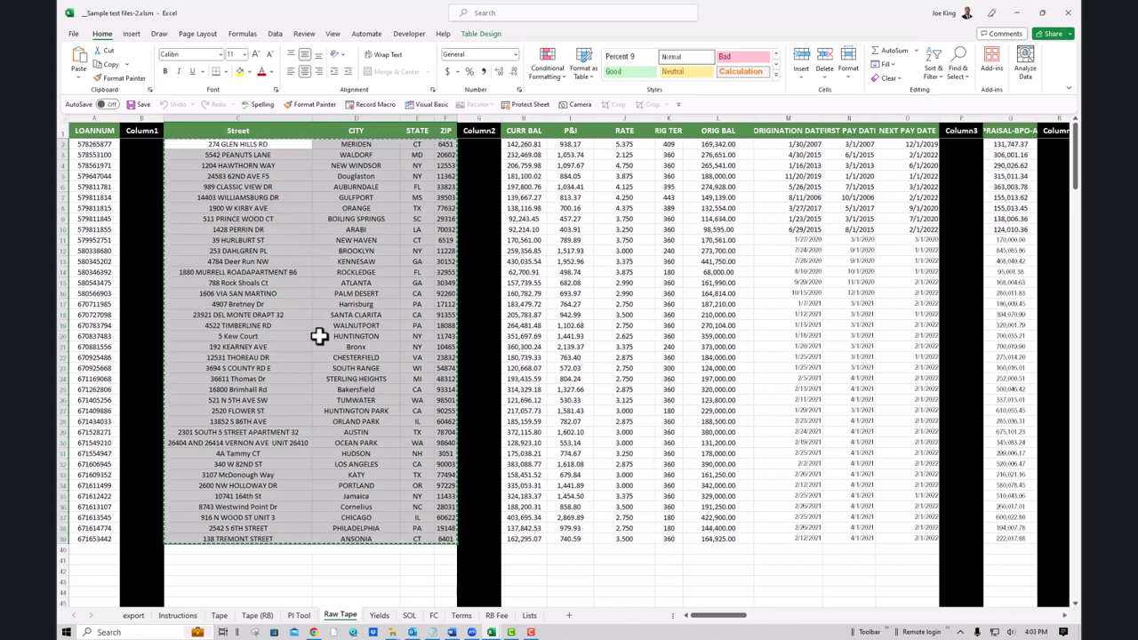
Switch to the IPA Converter workbook, insert the copied addresses with its Paste Address function and check the filled rows
{"action": "key", "text": "alt+Tab"}
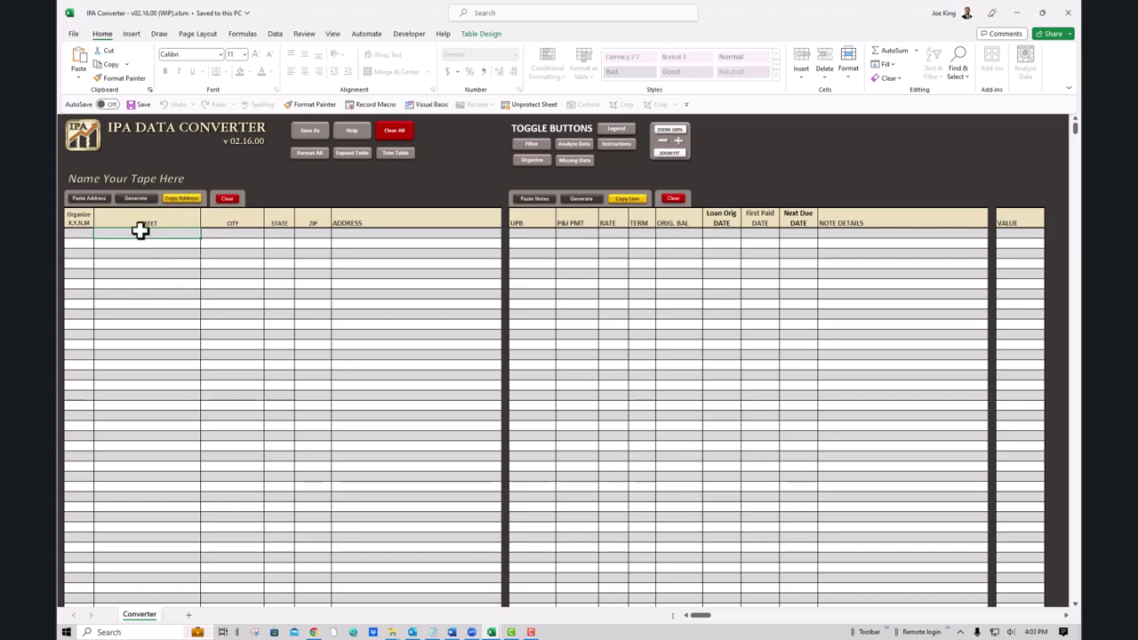
{"action": "left_click", "coordinate": [88, 197]}
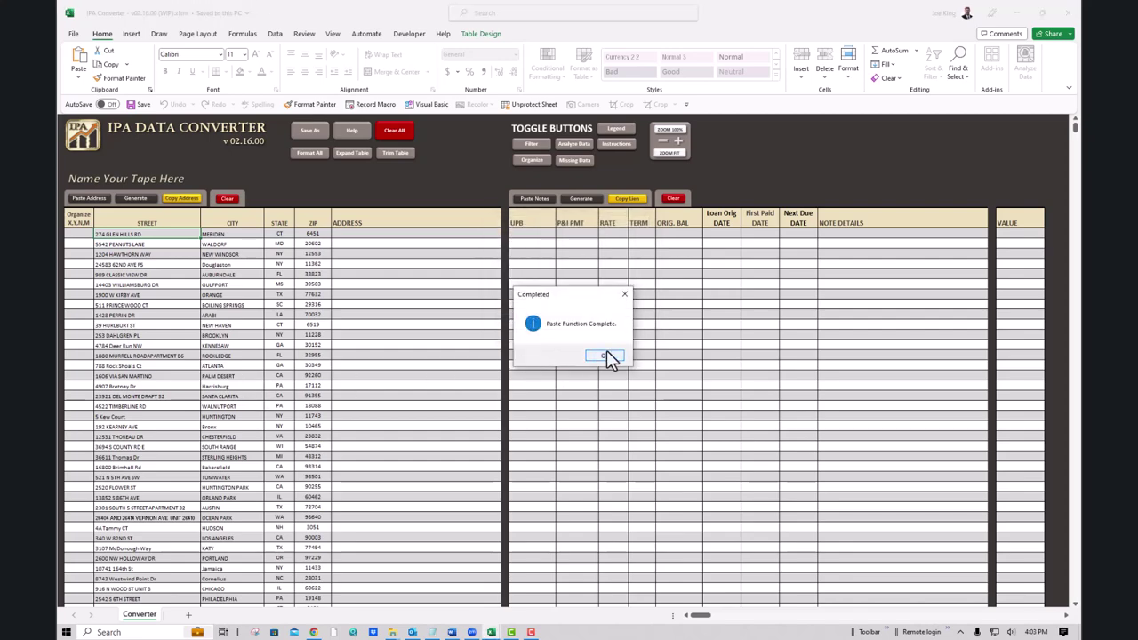
{"action": "left_click", "coordinate": [604, 355]}
{"action": "scroll", "coordinate": [334, 382], "scroll_direction": "down", "scroll_amount": 1}
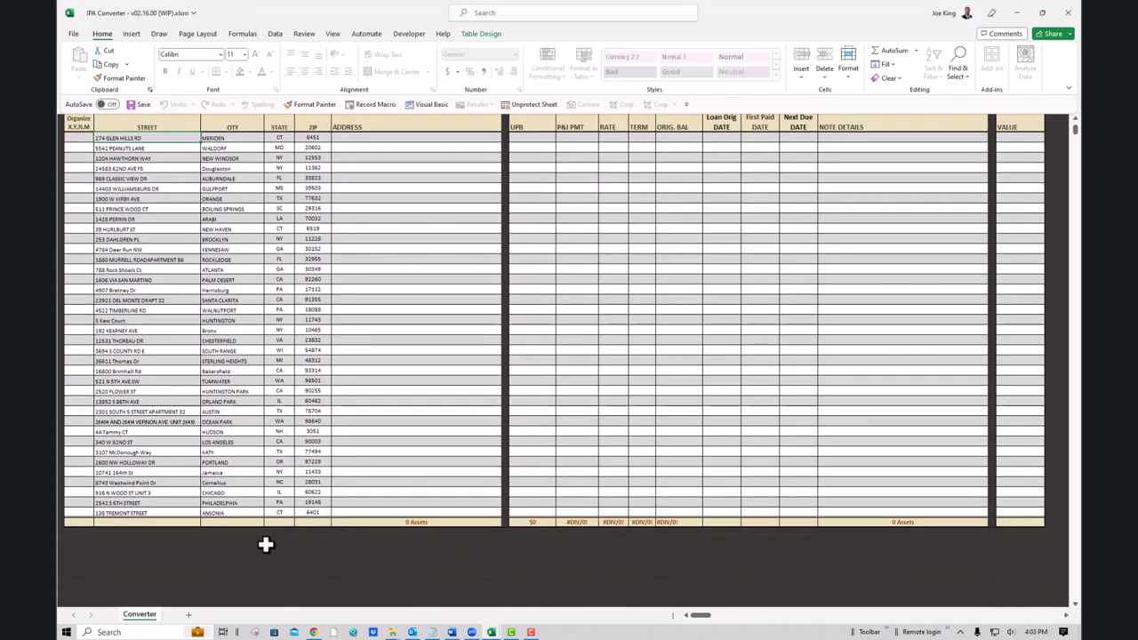
{"action": "scroll", "coordinate": [353, 439], "scroll_direction": "up", "scroll_amount": 3}
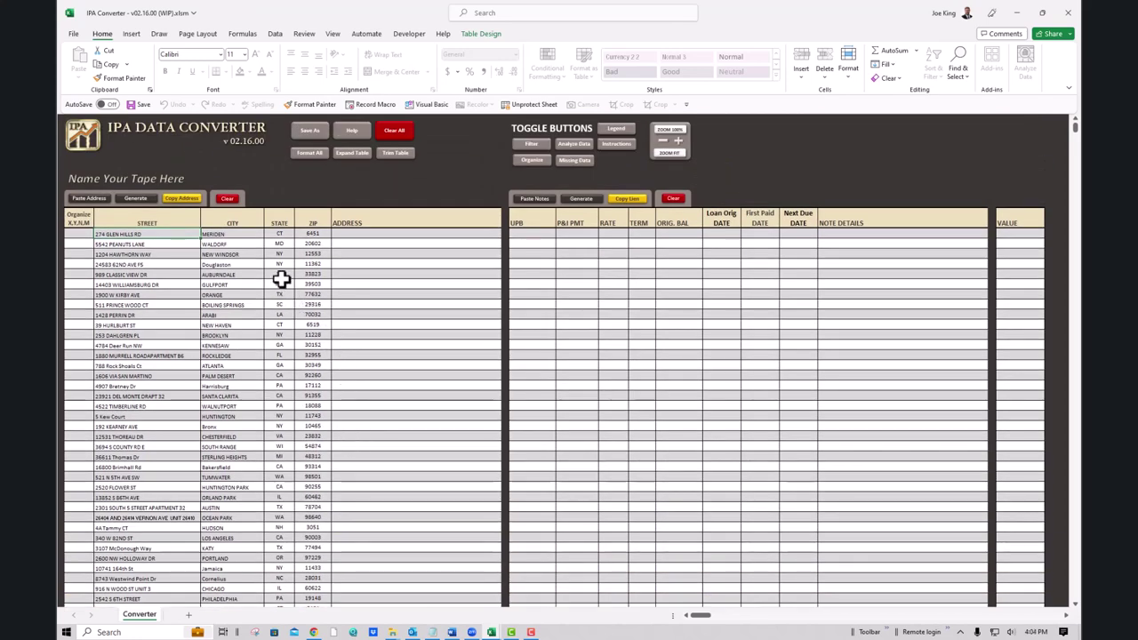
Copy the raw tape's CURR BAL through NEXT PAY DATE values into the converter's note fields, starting at the first UPB row
{"action": "key", "text": "alt+Tab"}
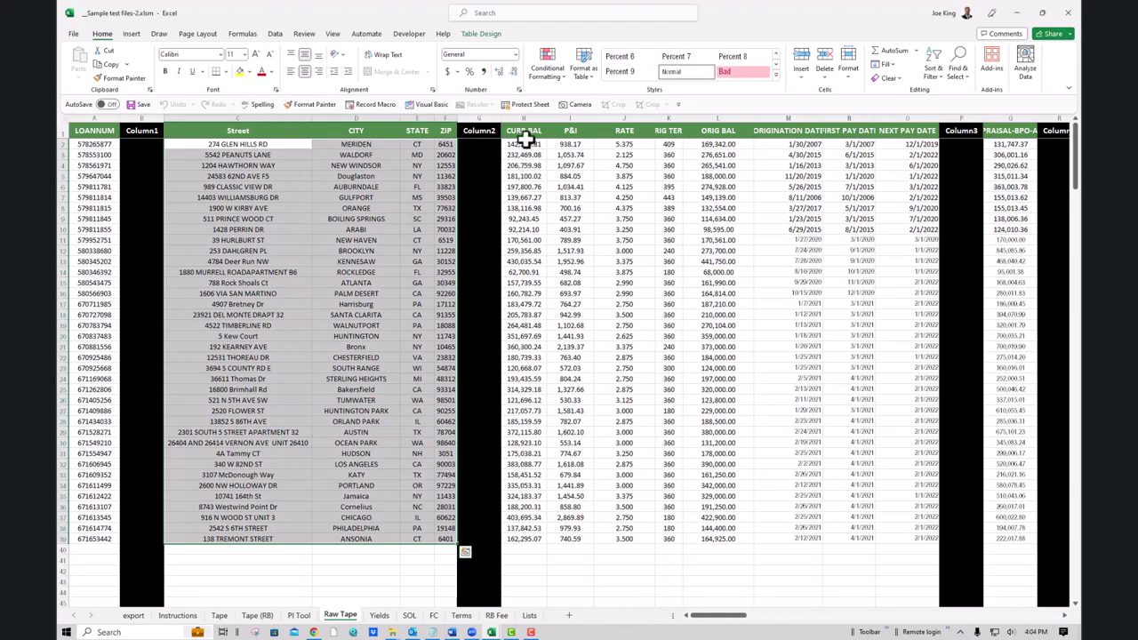
{"action": "left_click_drag", "start_coordinate": [521, 144], "coordinate": [911, 539]}
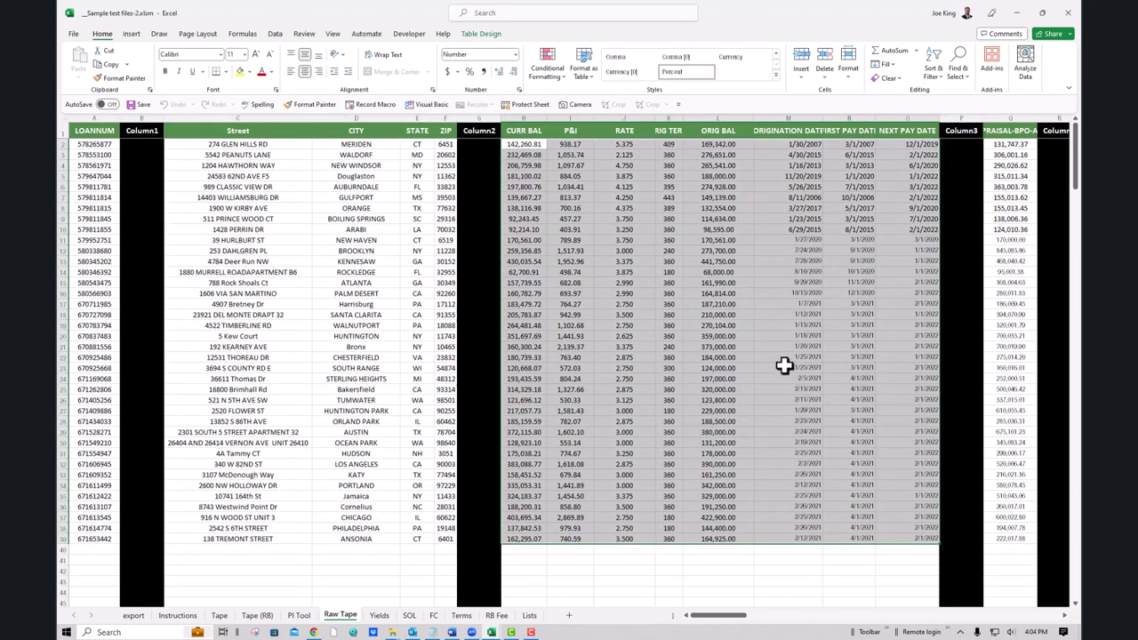
{"action": "key", "text": "ctrl+c"}
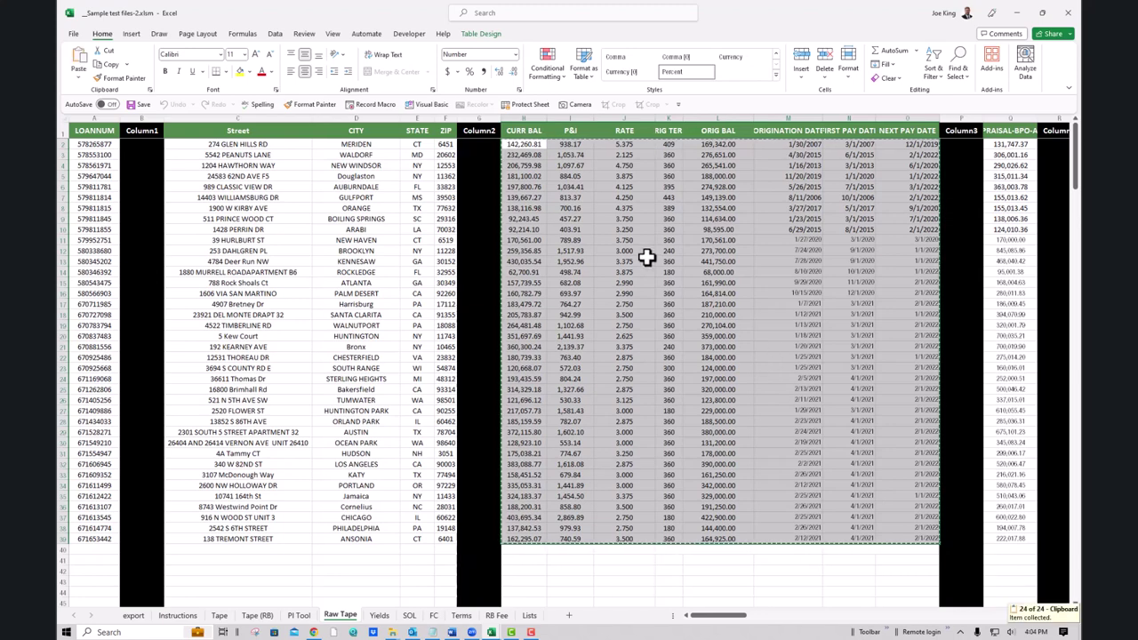
{"action": "key", "text": "alt+Tab"}
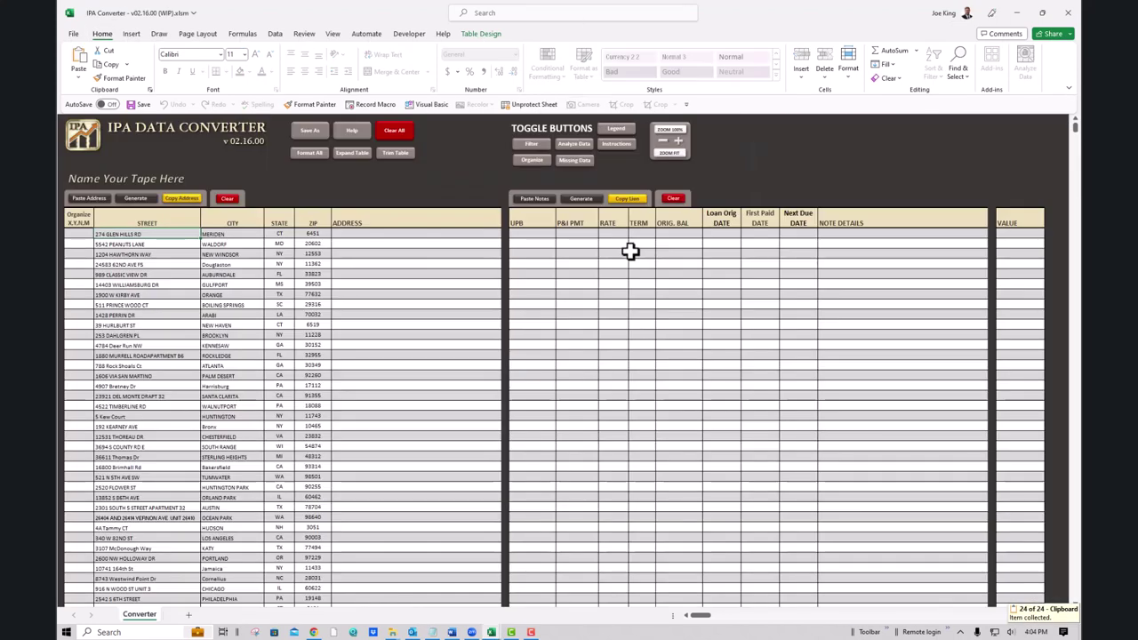
{"action": "left_click", "coordinate": [528, 233]}
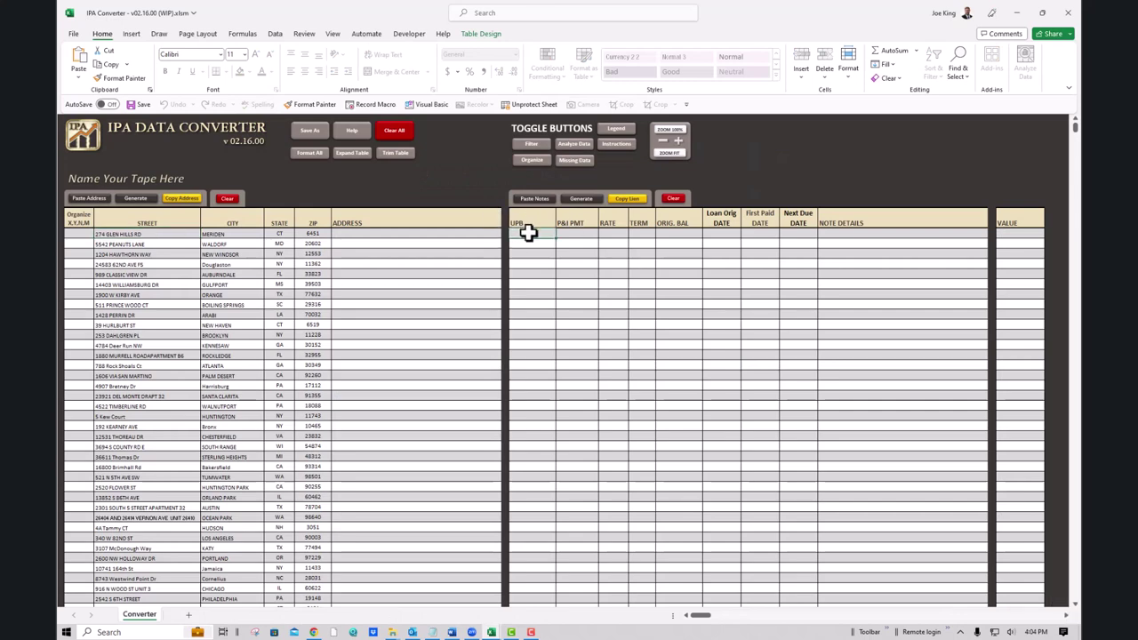
{"action": "key", "text": "ctrl+v"}
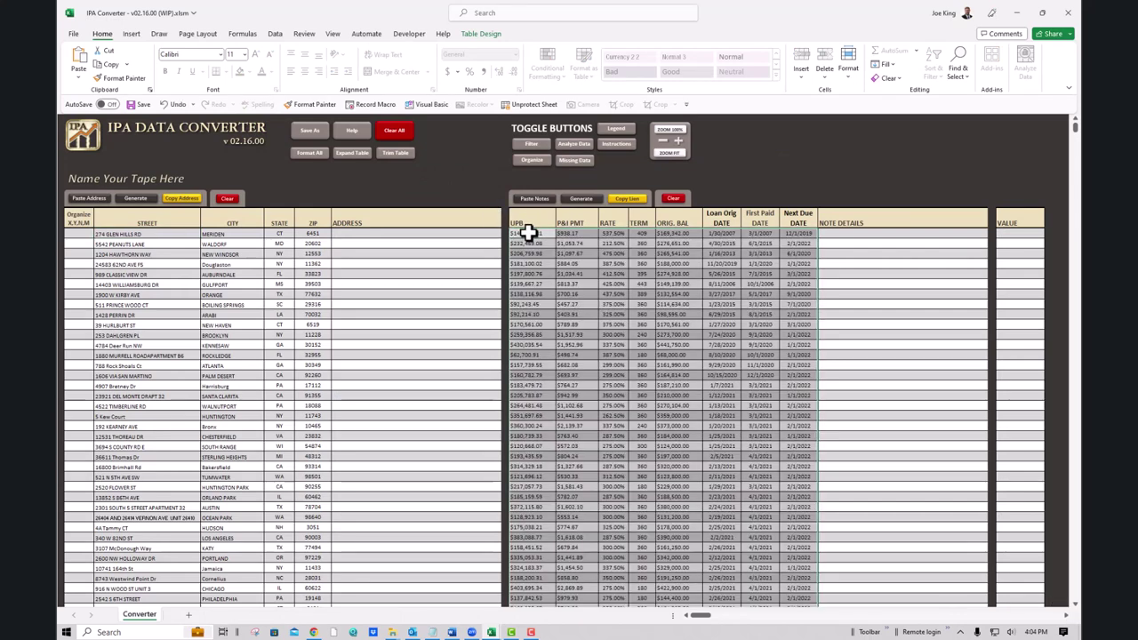
{"action": "left_click", "coordinate": [620, 328]}
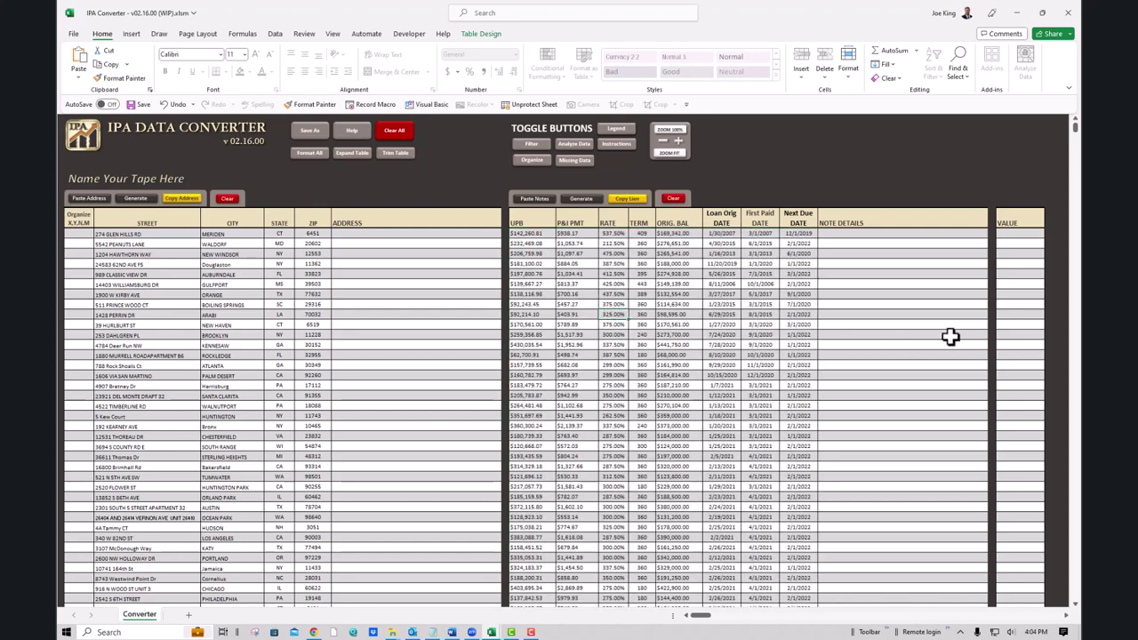
Copy the raw tape's APPRAISAL-BPO-AVM values into the converter's VALUE column and review the filled table down to its totals row
{"action": "key", "text": "alt+Tab"}
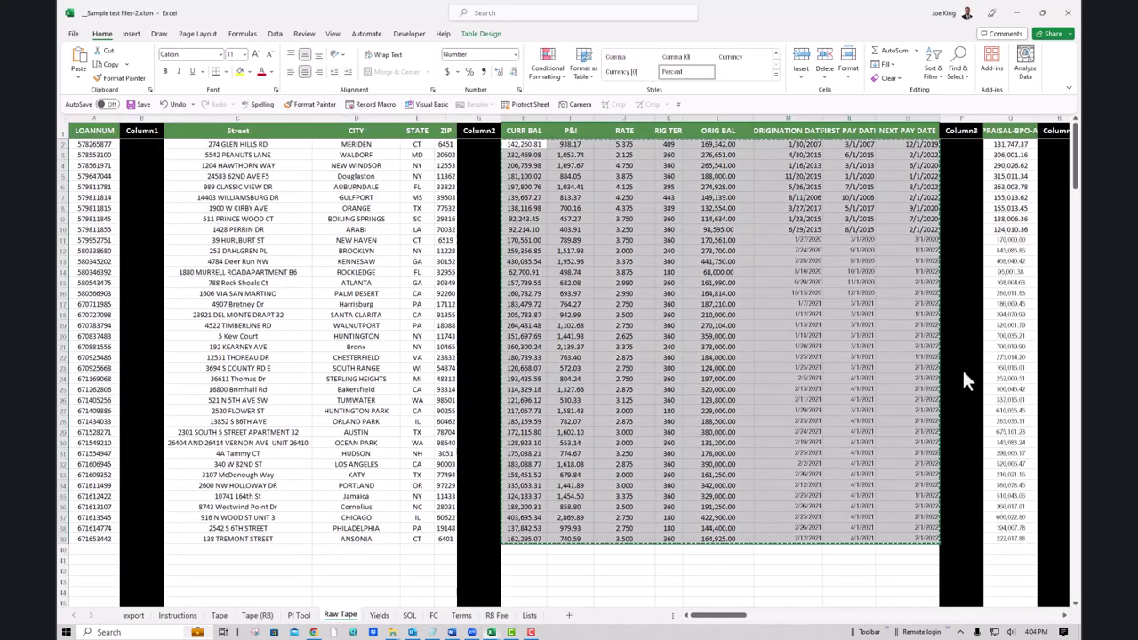
{"action": "left_click_drag", "start_coordinate": [1024, 150], "coordinate": [1013, 538]}
{"action": "key", "text": "ctrl+c"}
{"action": "key", "text": "alt+Tab"}
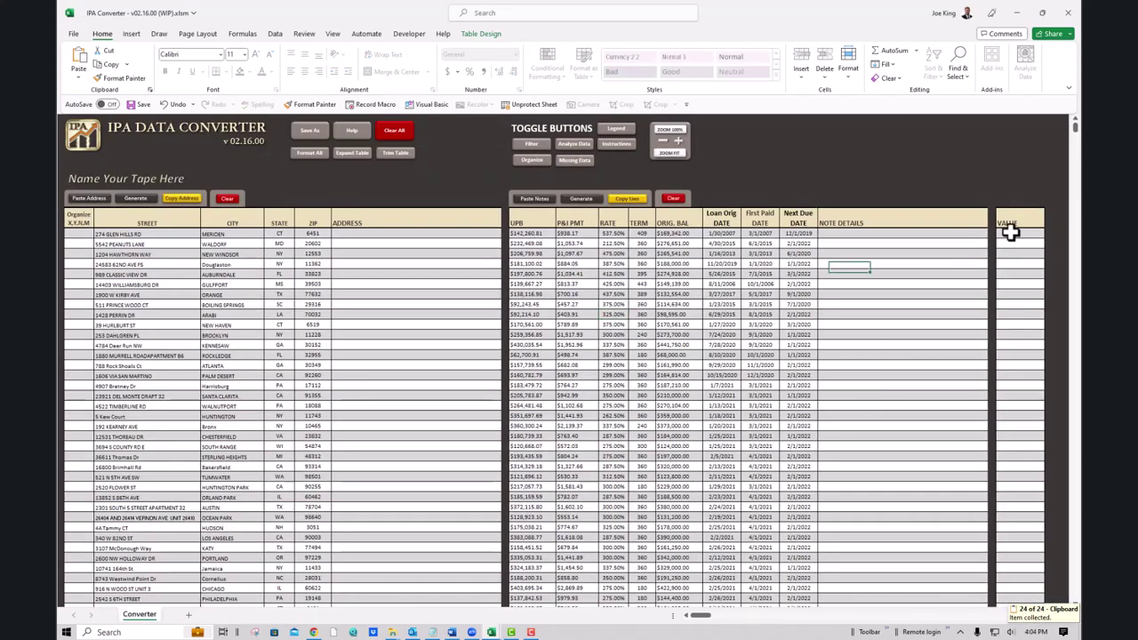
{"action": "key", "text": "ctrl+v"}
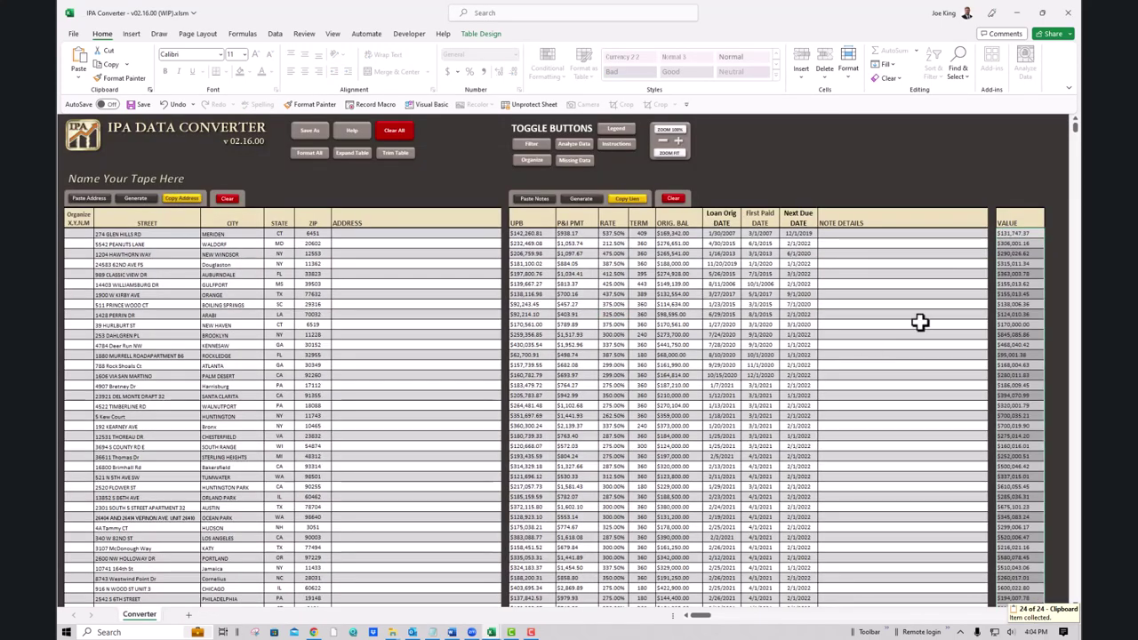
{"action": "scroll", "coordinate": [866, 315], "scroll_direction": "down", "scroll_amount": 2}
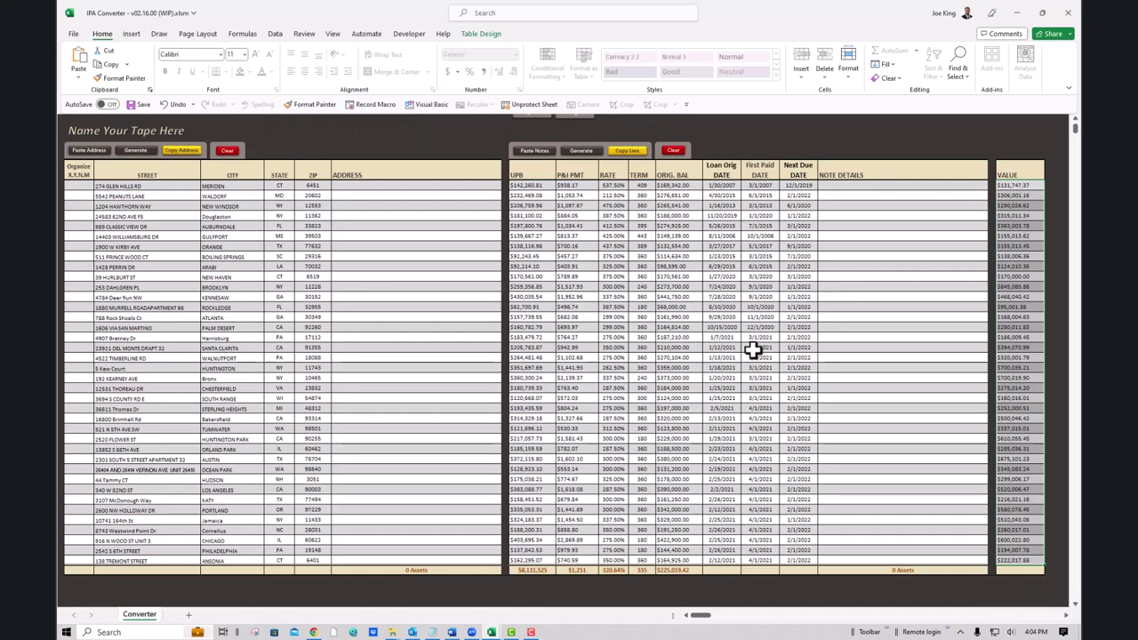
{"action": "scroll", "coordinate": [754, 351], "scroll_direction": "up", "scroll_amount": 1}
{"action": "scroll", "coordinate": [645, 310], "scroll_direction": "up", "scroll_amount": 1}
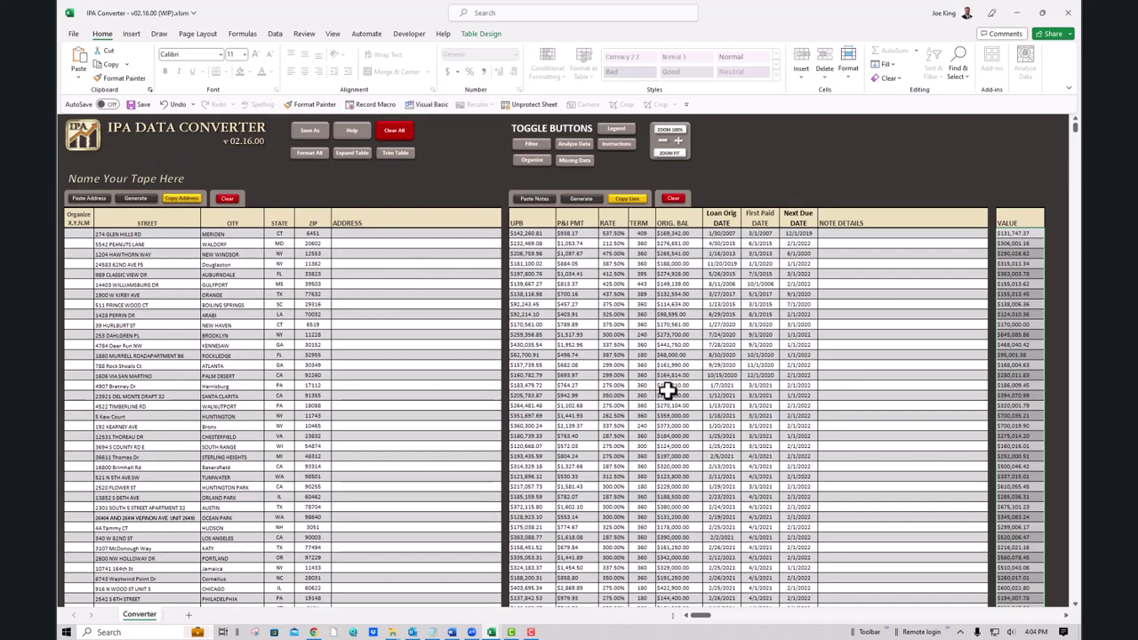
{"action": "scroll", "coordinate": [667, 389], "scroll_direction": "down", "scroll_amount": 1}
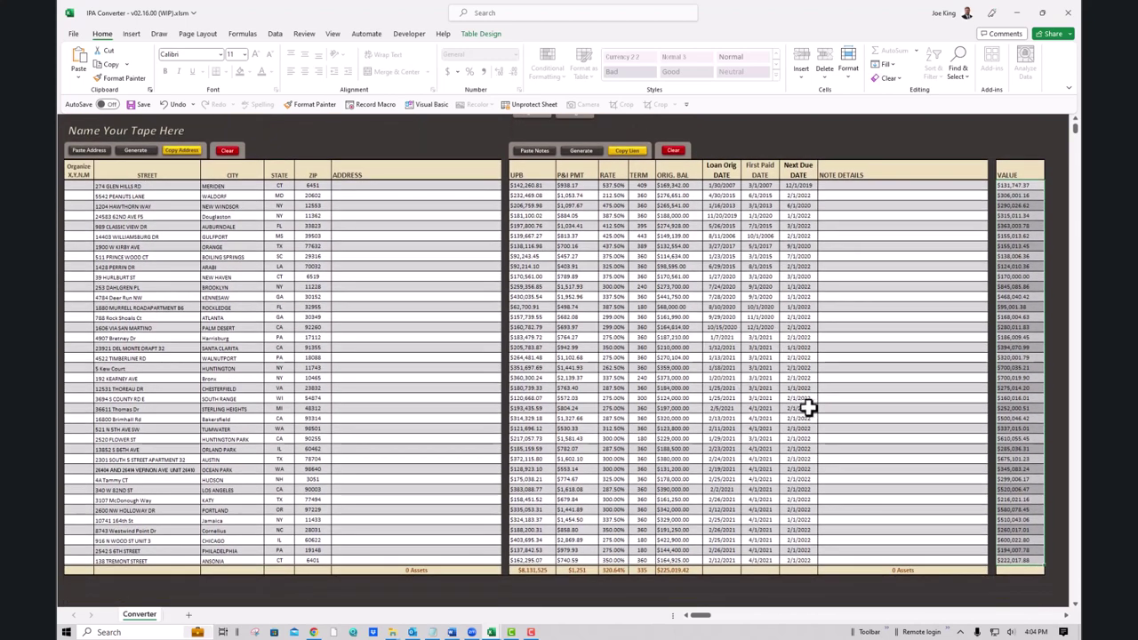
{"action": "scroll", "coordinate": [791, 407], "scroll_direction": "up", "scroll_amount": 1}
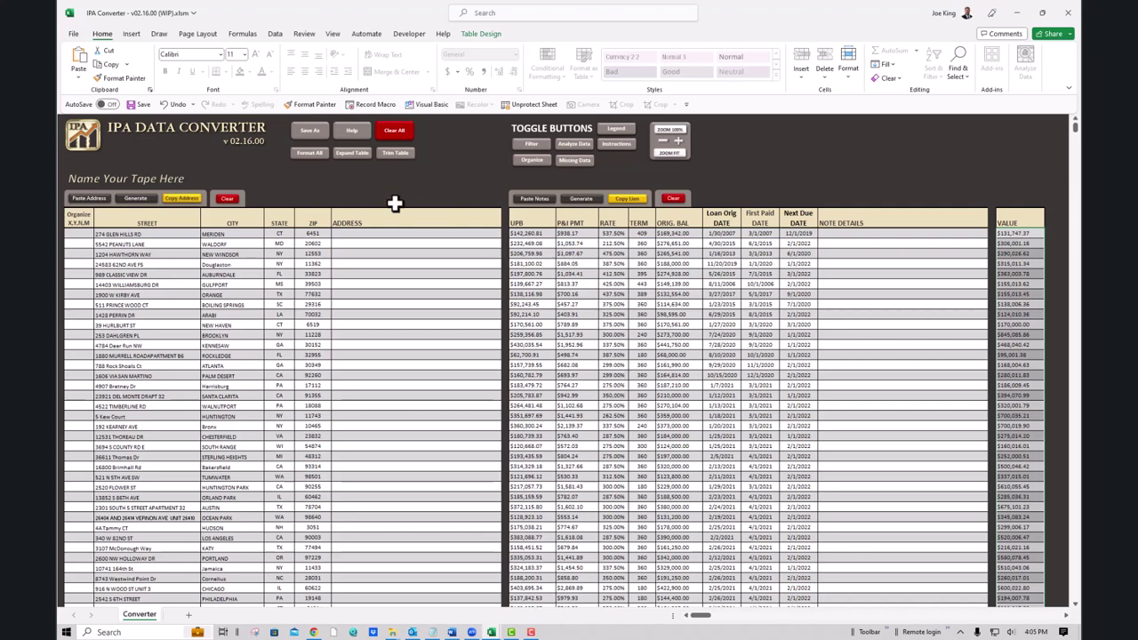
Run the converter's Format All function on the pasted data and review the formatted rows
{"action": "left_click", "coordinate": [301, 156]}
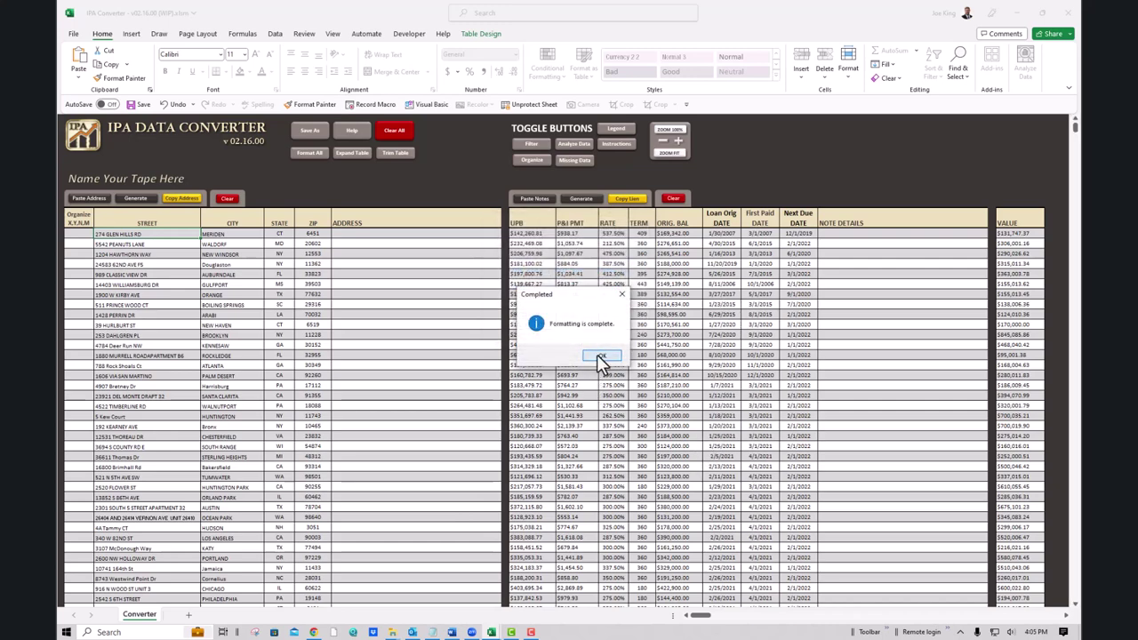
{"action": "left_click", "coordinate": [601, 359]}
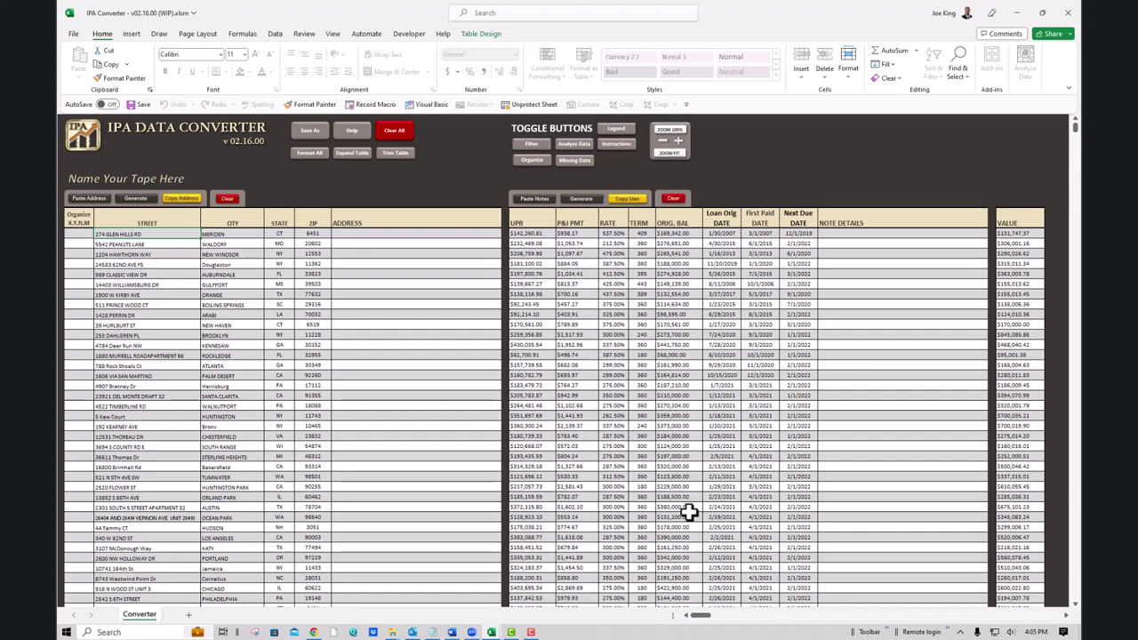
{"action": "scroll", "coordinate": [689, 513], "scroll_direction": "down", "scroll_amount": 1}
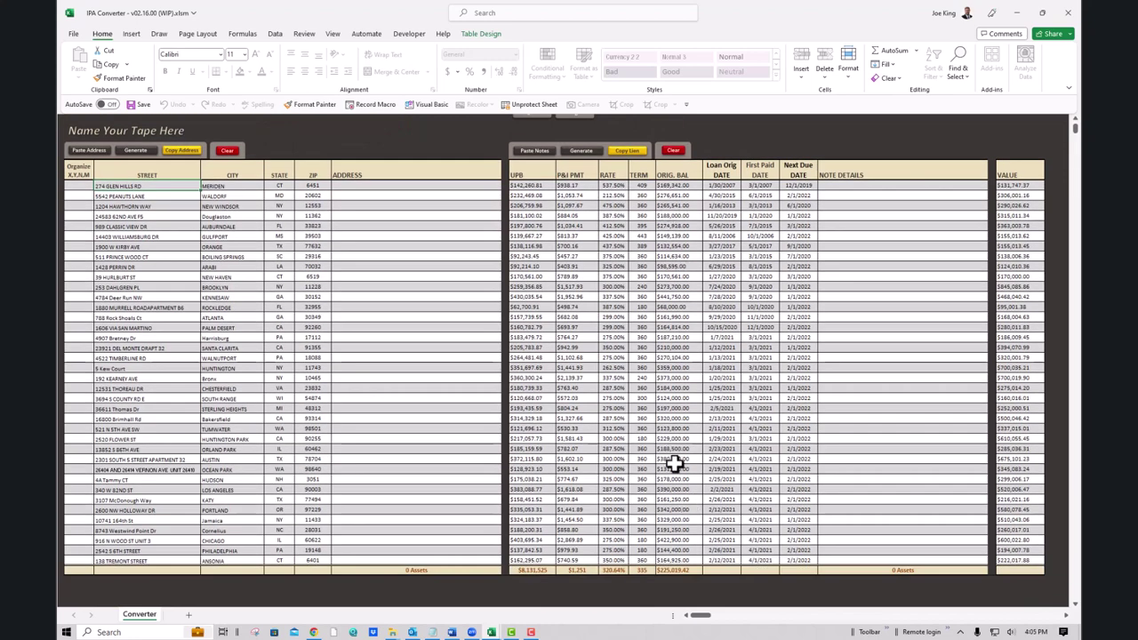
{"action": "scroll", "coordinate": [675, 462], "scroll_direction": "up", "scroll_amount": 1}
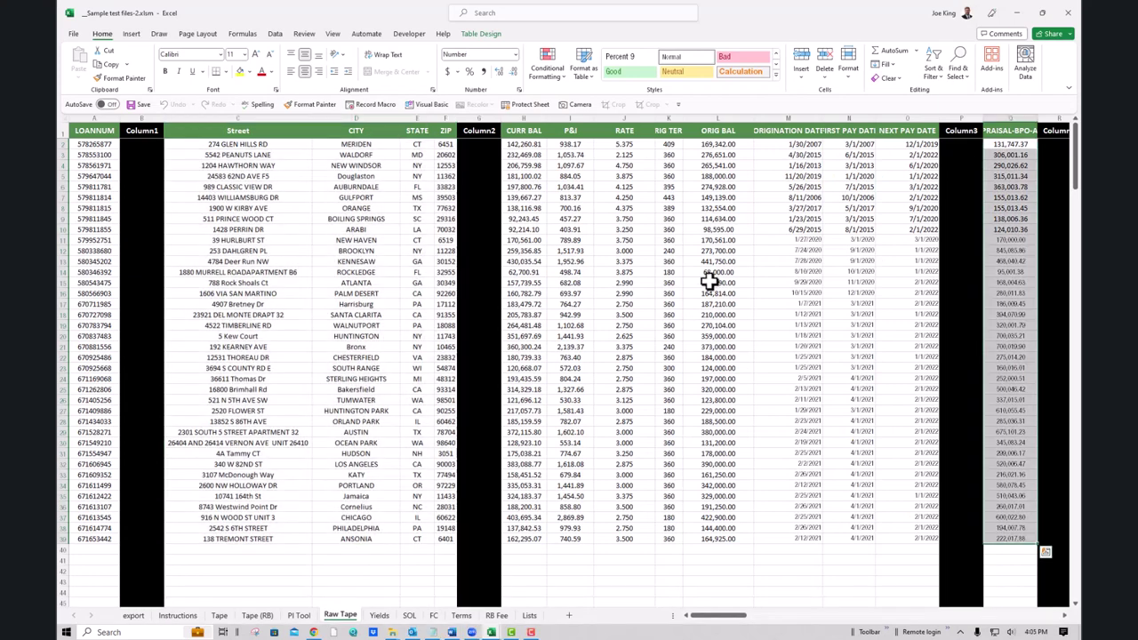
Apply the percent number format to the first RATE value on the Raw Tape sheet
{"action": "left_click", "coordinate": [631, 166]}
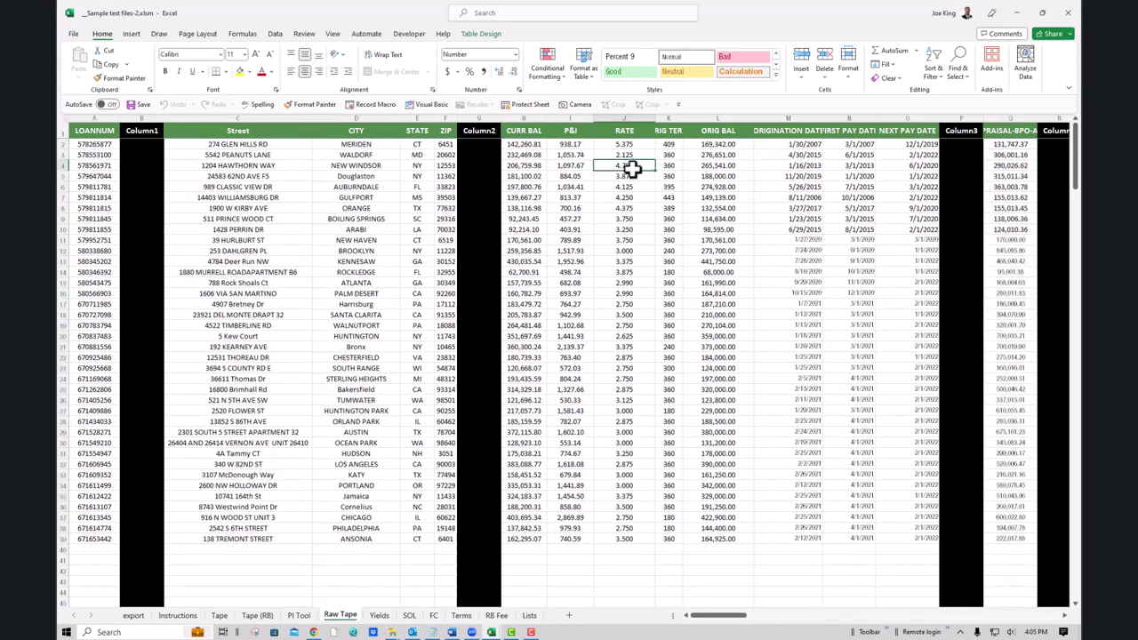
{"action": "left_click", "coordinate": [633, 145]}
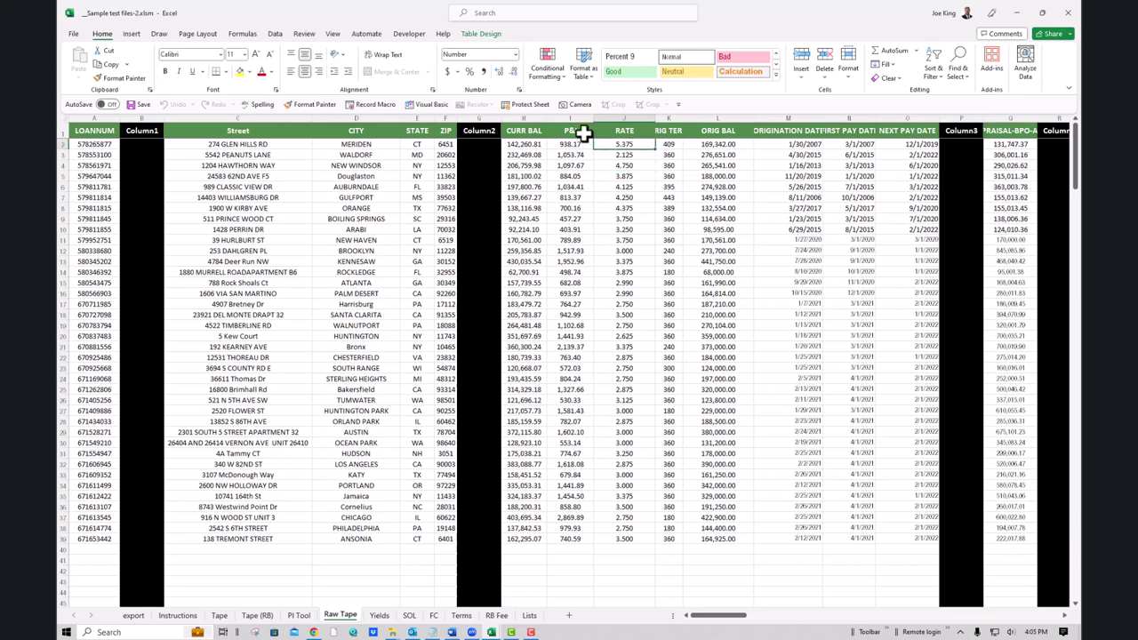
{"action": "left_click", "coordinate": [480, 56]}
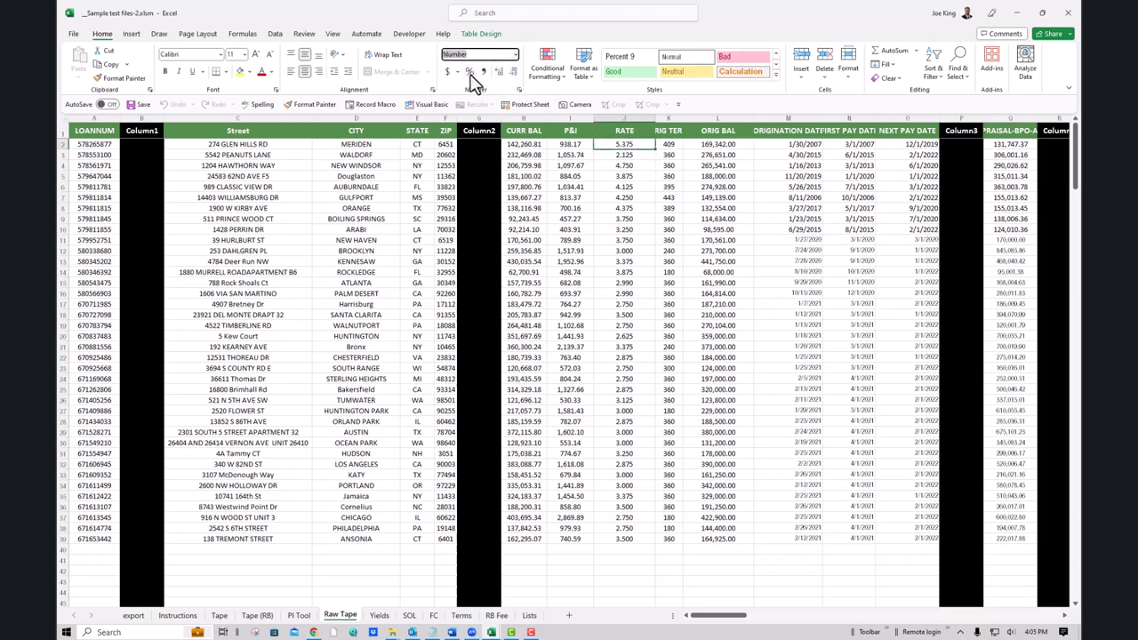
{"action": "left_click", "coordinate": [470, 73]}
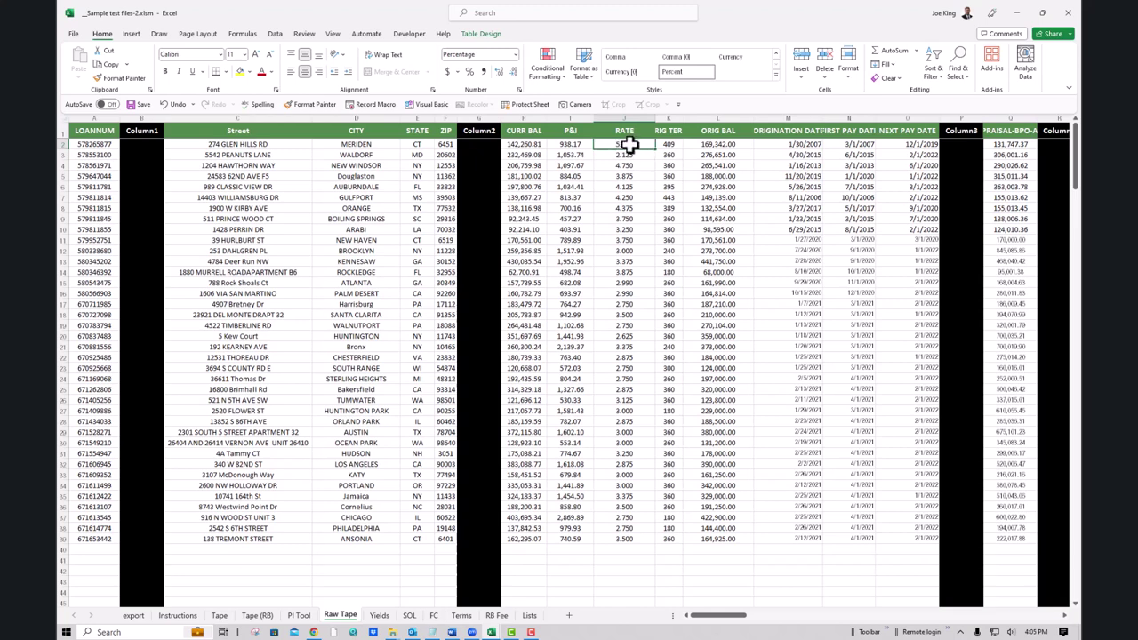
Return to the IPA Converter workbook and generate the NOTE DETAILS entries for all loans
{"action": "key", "text": "alt+Tab"}
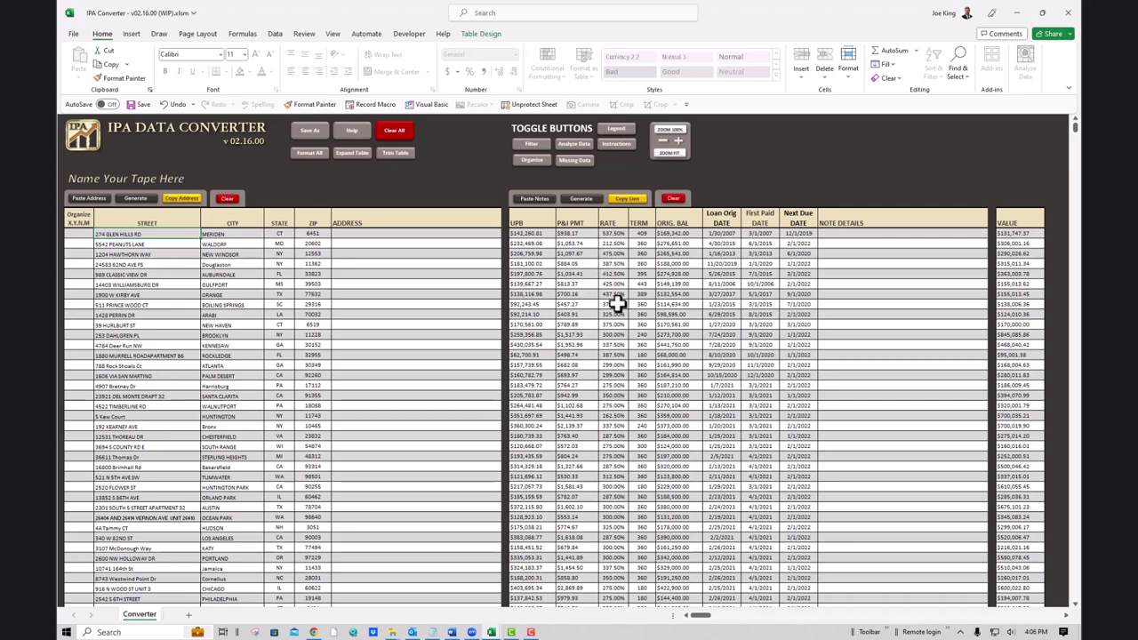
{"action": "left_click", "coordinate": [578, 203]}
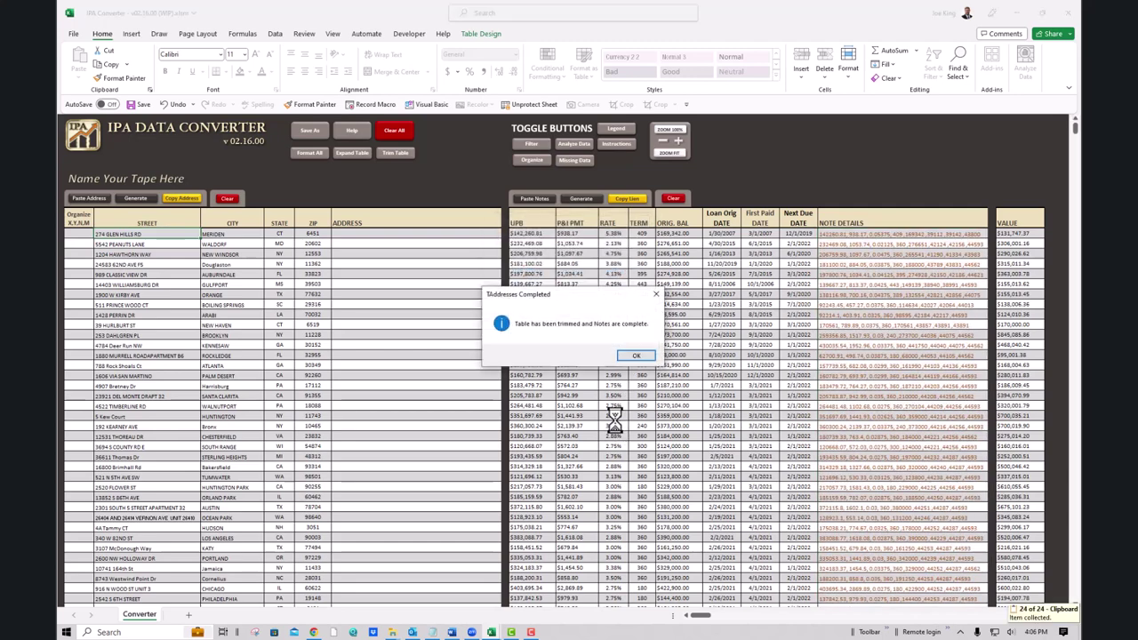
Dismiss the completion notice and review the generated NOTE DETAILS entries down to the totals row
{"action": "left_click", "coordinate": [635, 356]}
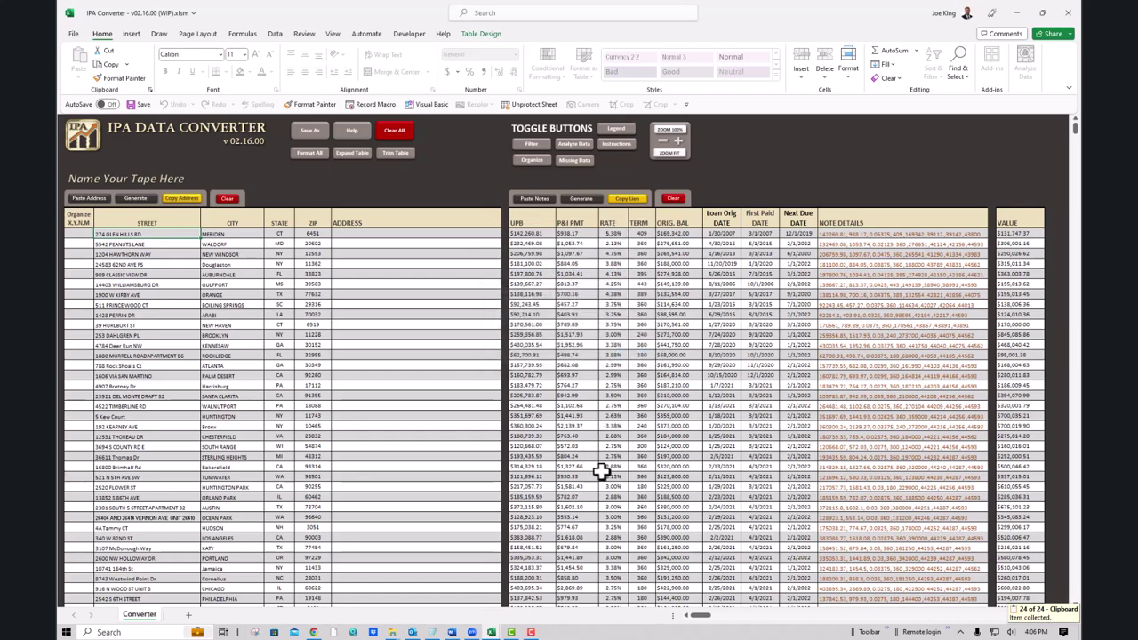
{"action": "scroll", "coordinate": [608, 495], "scroll_direction": "down", "scroll_amount": 1}
{"action": "scroll", "coordinate": [608, 495], "scroll_direction": "down", "scroll_amount": 1}
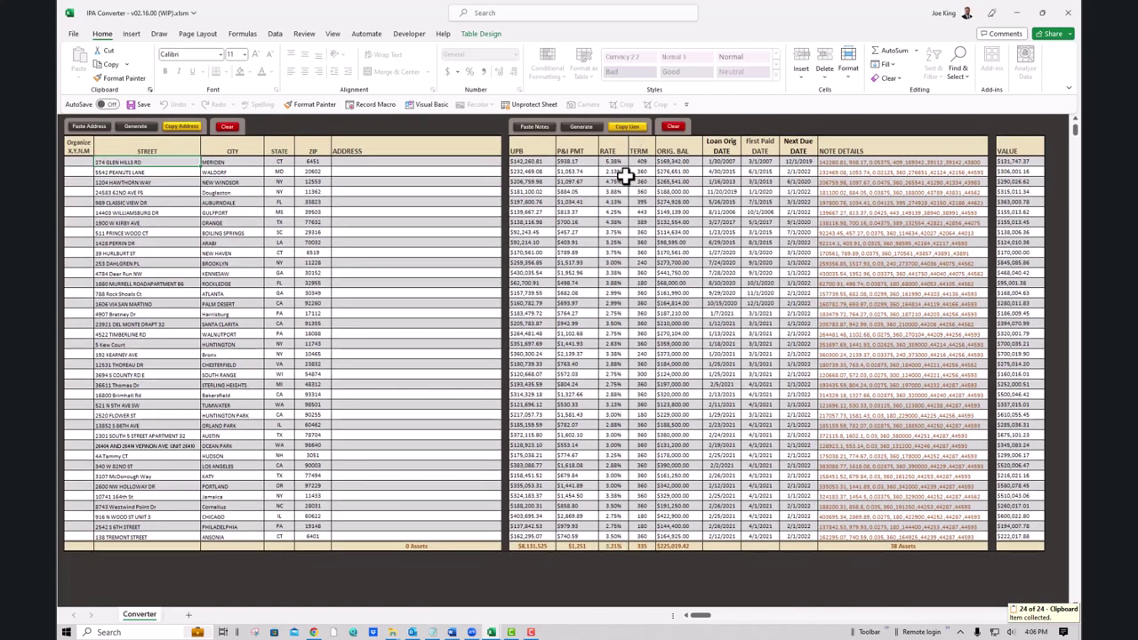
{"action": "scroll", "coordinate": [608, 441], "scroll_direction": "up", "scroll_amount": 2}
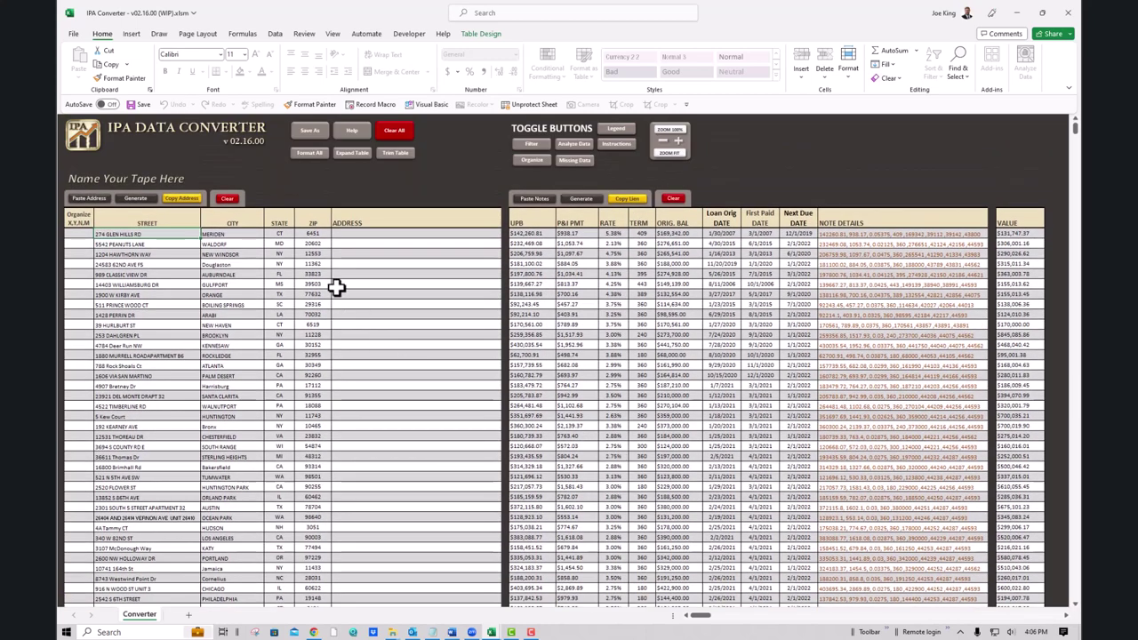
Generate the combined ADDRESS entries for all loans and review them down to the totals row
{"action": "left_click", "coordinate": [135, 199]}
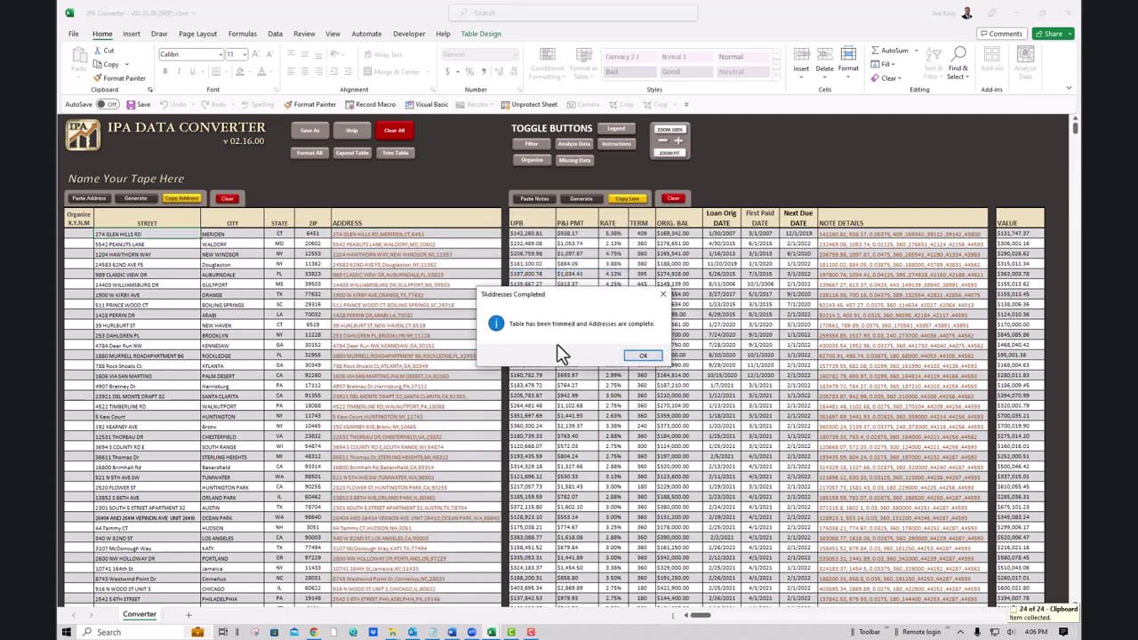
{"action": "left_click", "coordinate": [644, 355]}
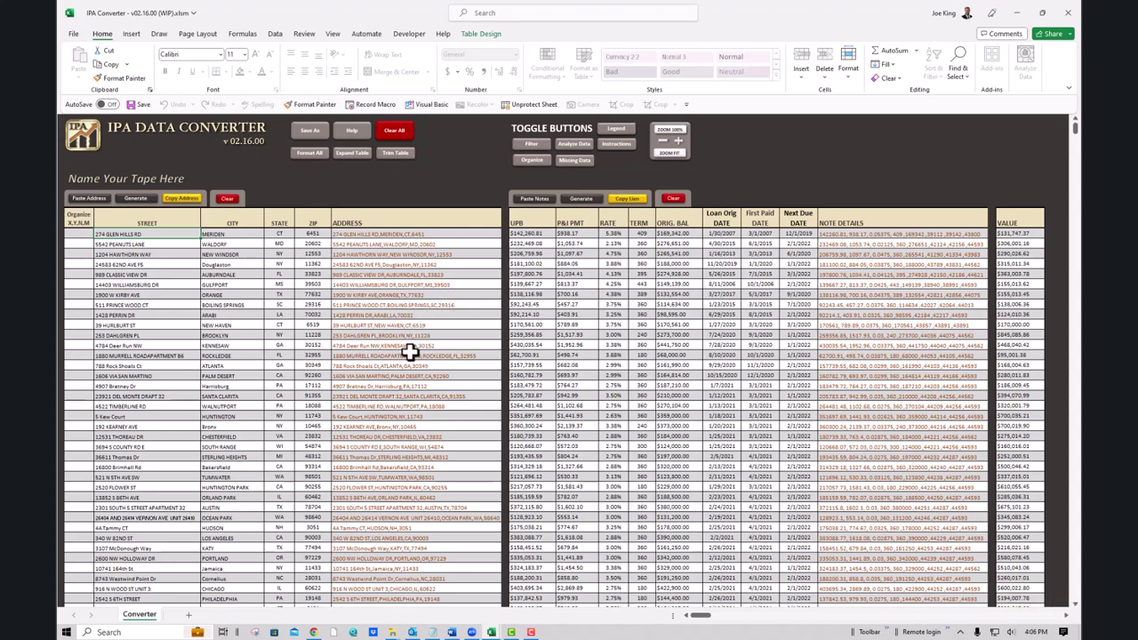
{"action": "scroll", "coordinate": [409, 351], "scroll_direction": "down", "scroll_amount": 2}
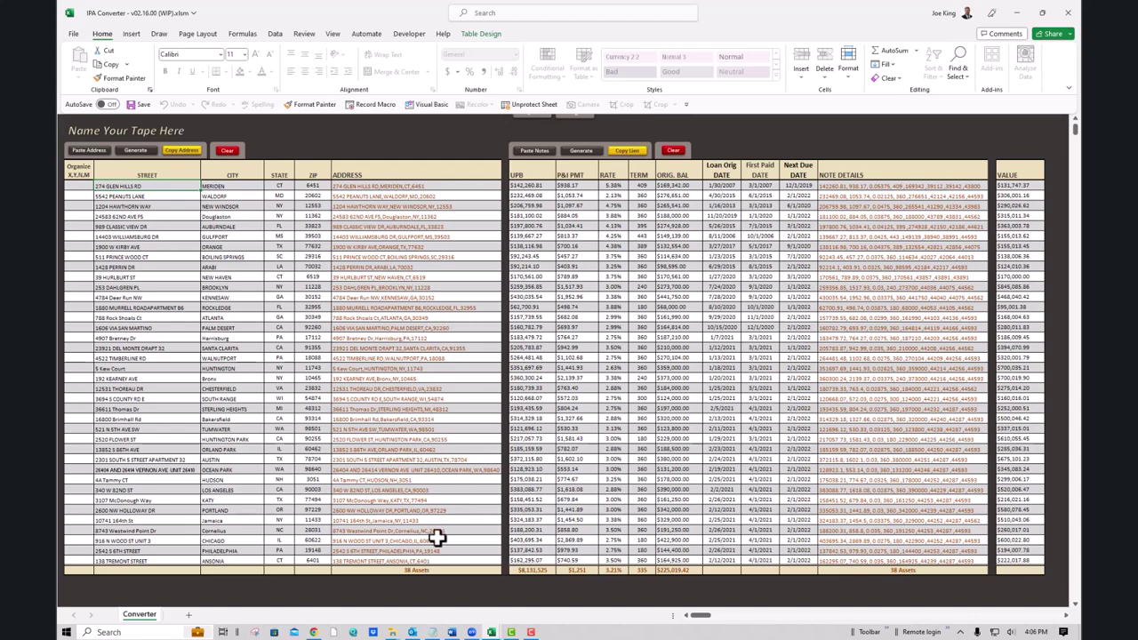
{"action": "scroll", "coordinate": [437, 538], "scroll_direction": "up", "scroll_amount": 3}
{"action": "scroll", "coordinate": [408, 497], "scroll_direction": "down", "scroll_amount": 3}
{"action": "left_click", "coordinate": [662, 570]}
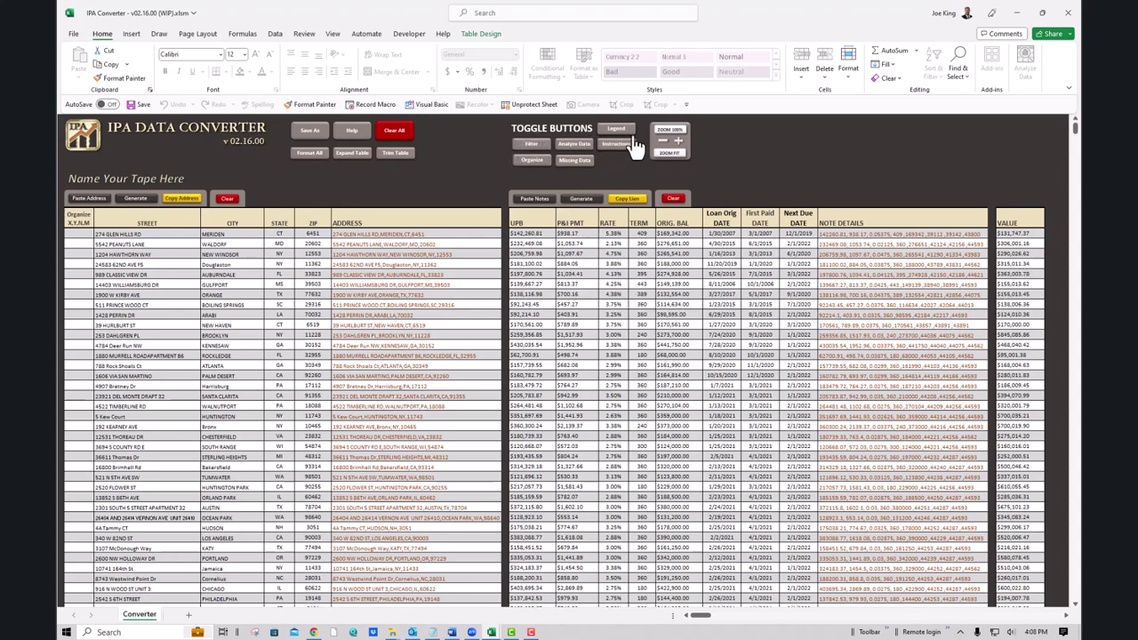
Turn the table's column filters on and off again
{"action": "left_click", "coordinate": [530, 144]}
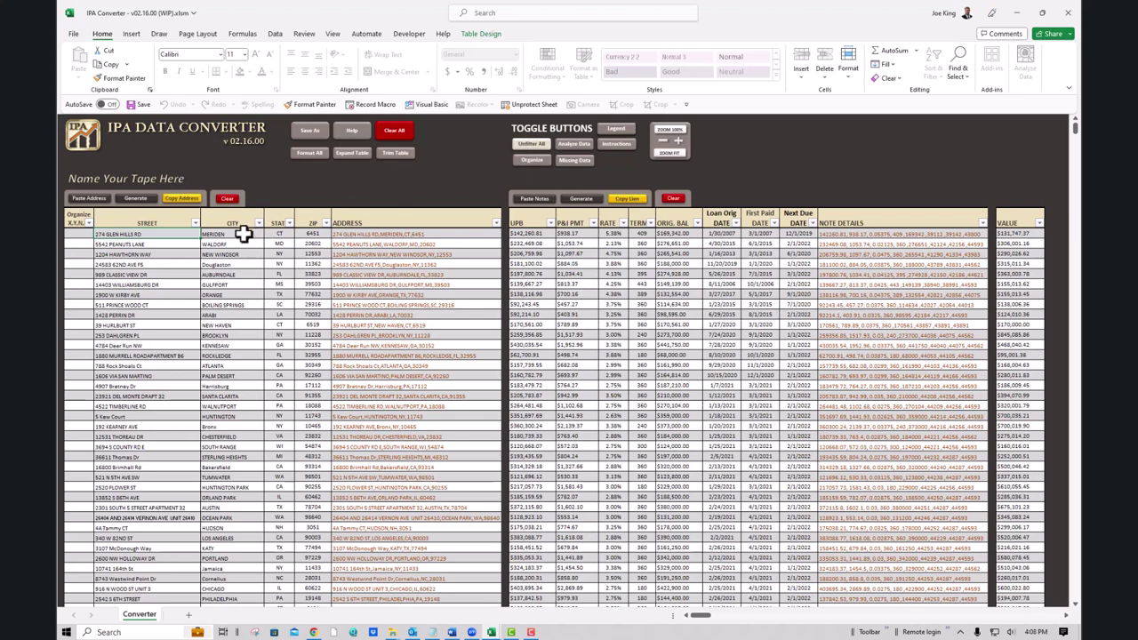
{"action": "left_click", "coordinate": [530, 144]}
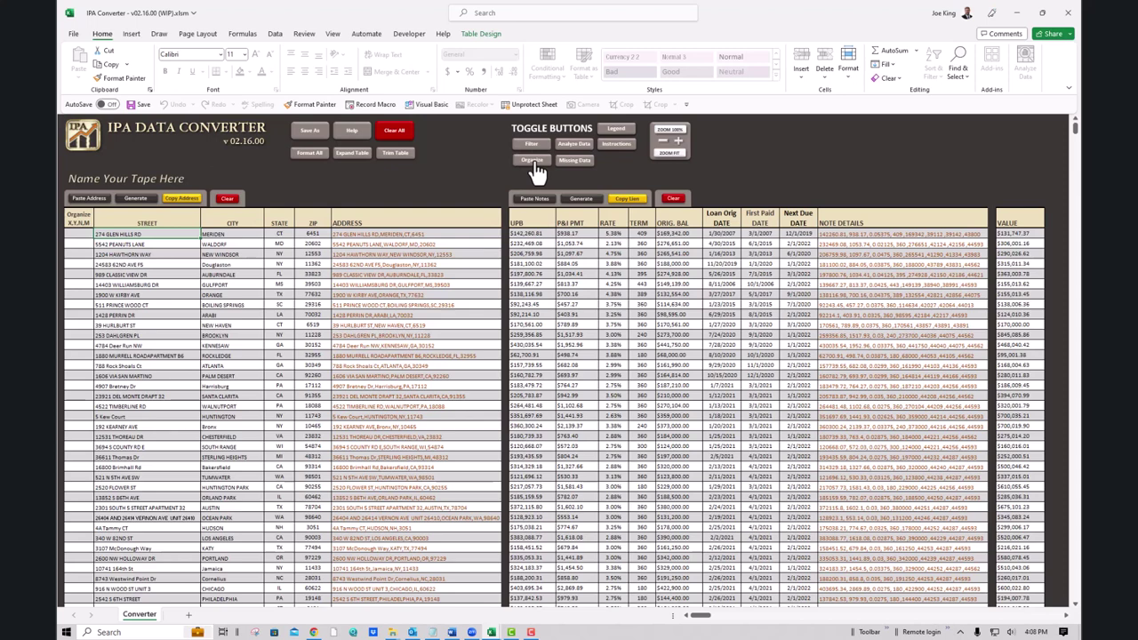
Turn on Organize highlighting and mark the first four loans X, Y, N and M in the Organize column
{"action": "left_click", "coordinate": [538, 160]}
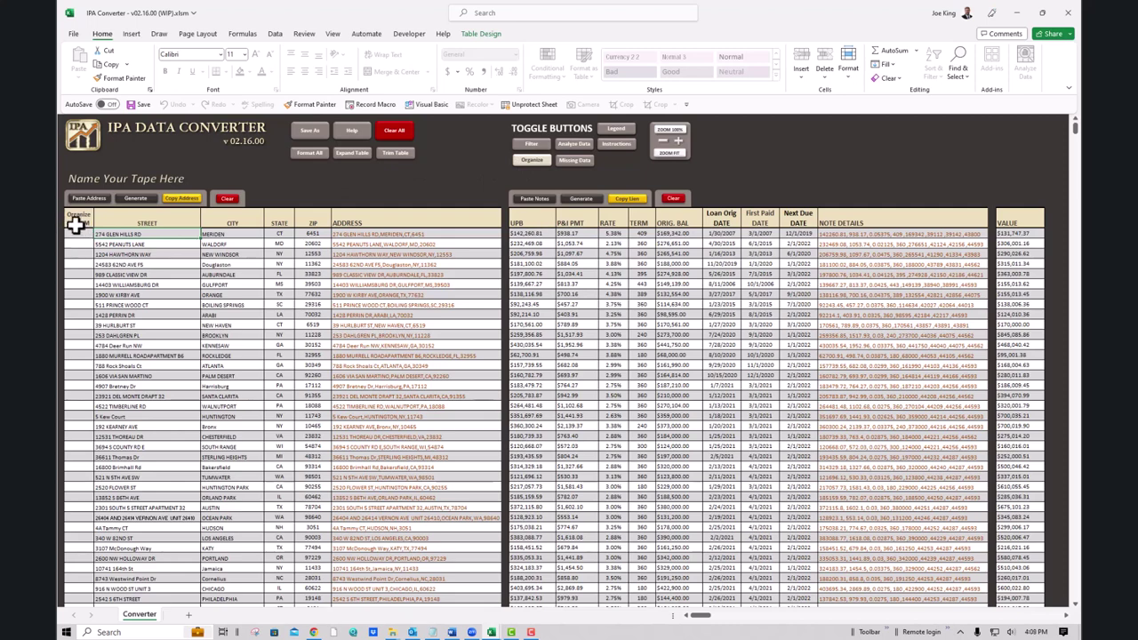
{"action": "left_click", "coordinate": [79, 235]}
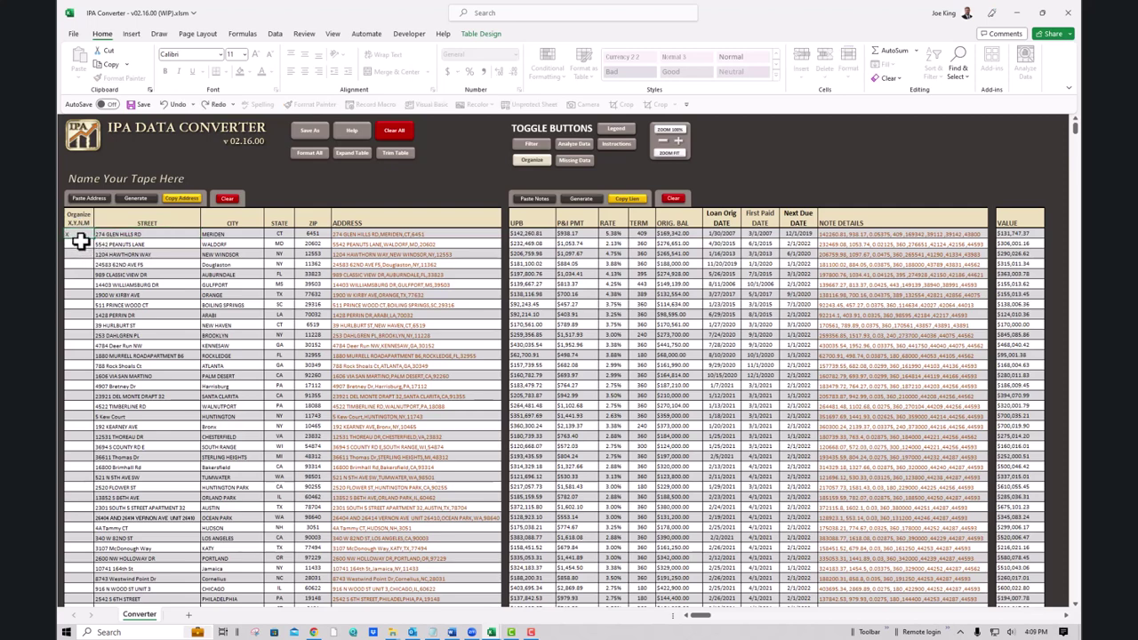
{"action": "left_click", "coordinate": [80, 241]}
{"action": "type", "text": "y"}
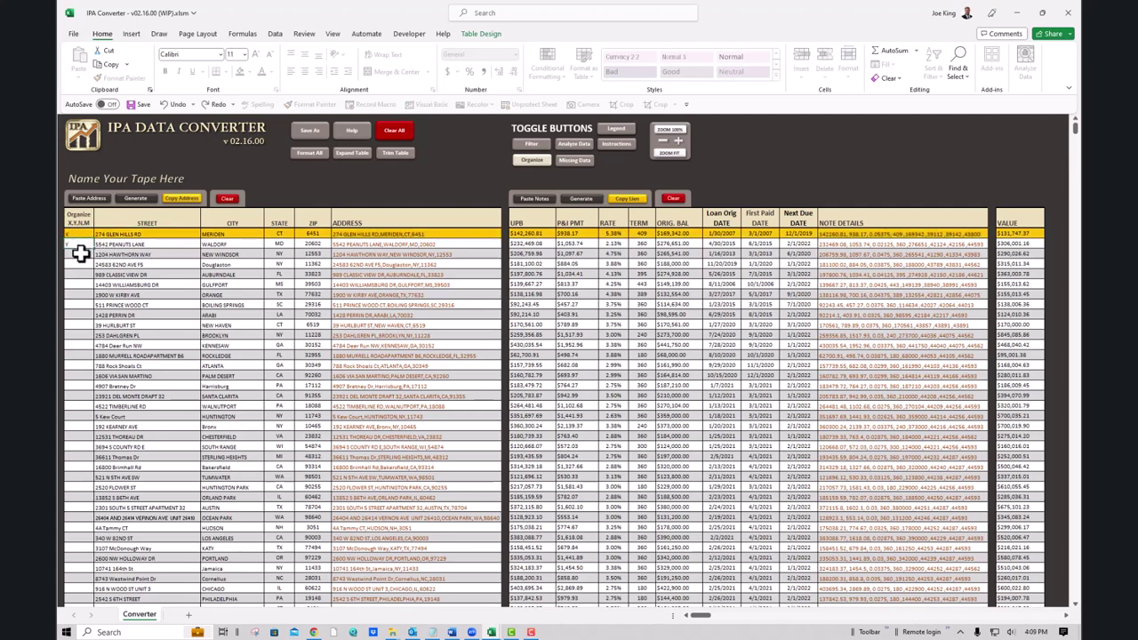
{"action": "key", "text": "Return"}
{"action": "type", "text": "N"}
{"action": "key", "text": "Return"}
{"action": "type", "text": "M"}
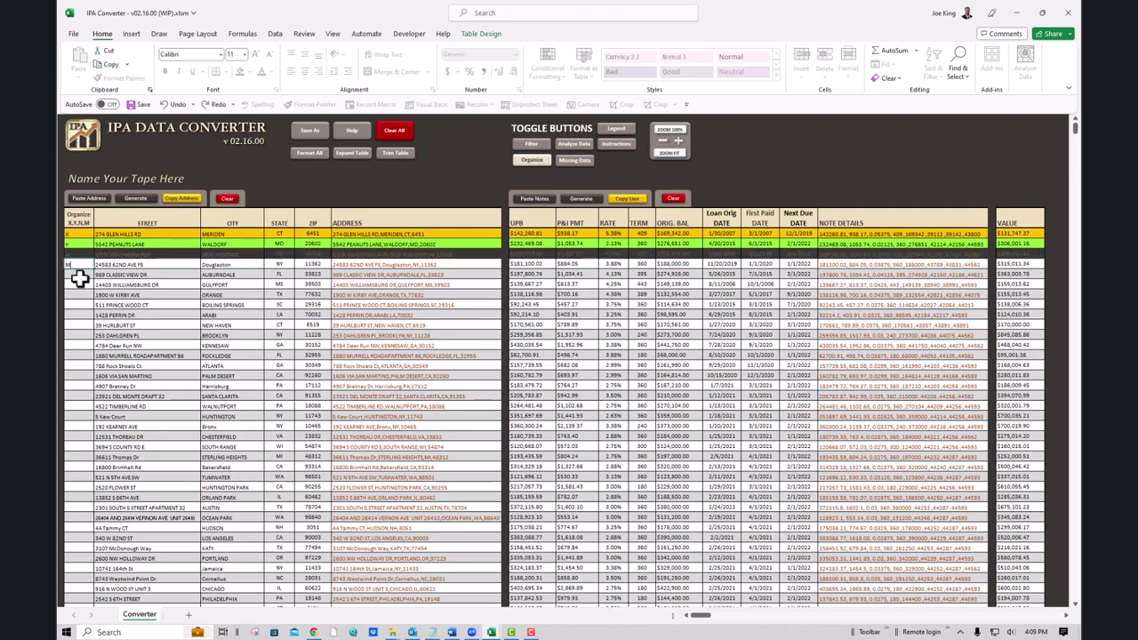
{"action": "key", "text": "Return"}
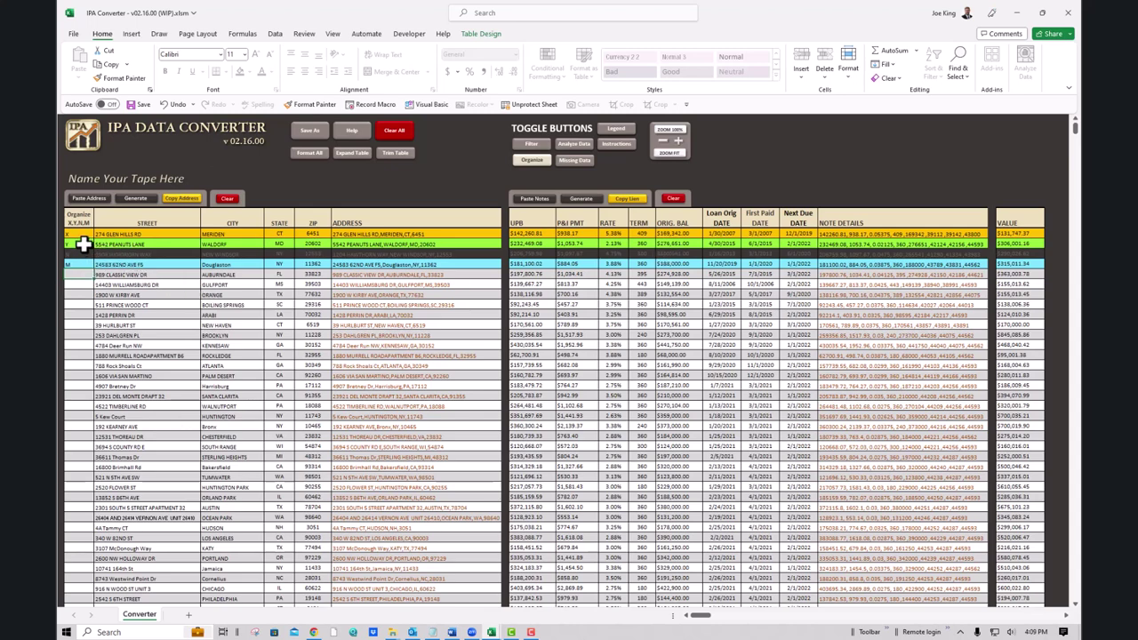
Toggle the Organize highlighting off and on again, and clear the marks of the first four loans
{"action": "left_click_drag", "start_coordinate": [80, 233], "coordinate": [77, 265]}
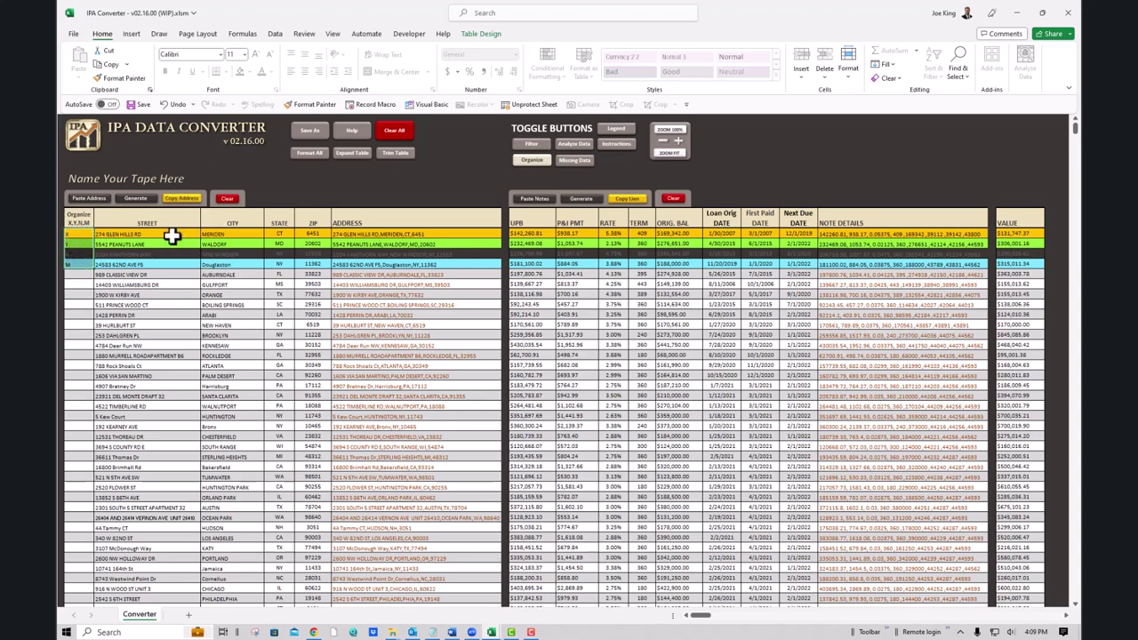
{"action": "left_click", "coordinate": [533, 161]}
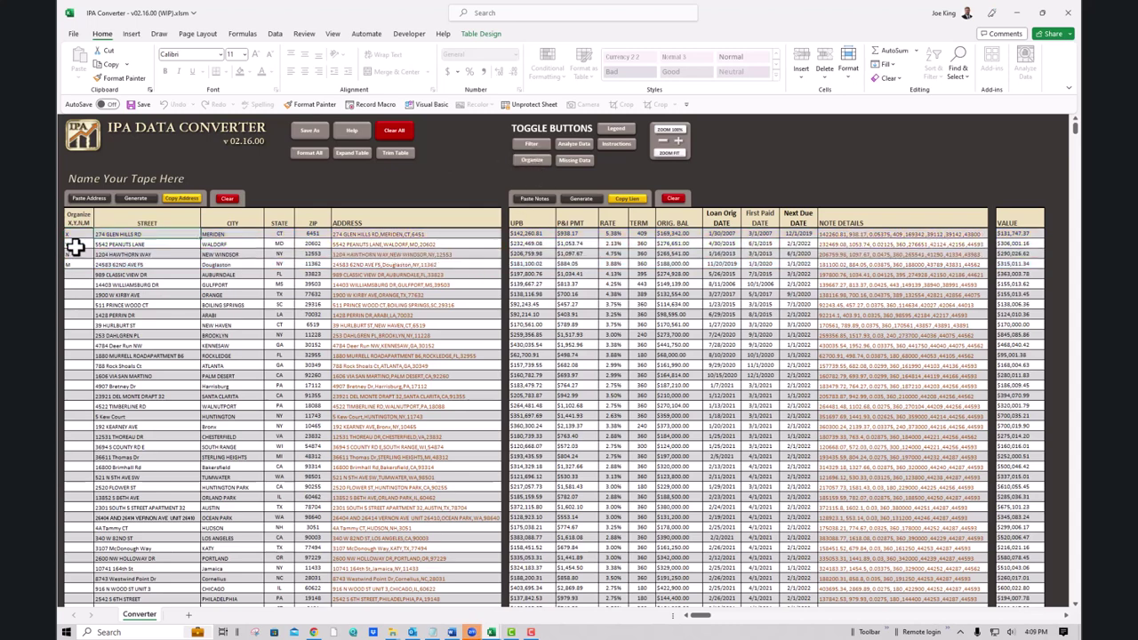
{"action": "left_click", "coordinate": [533, 161]}
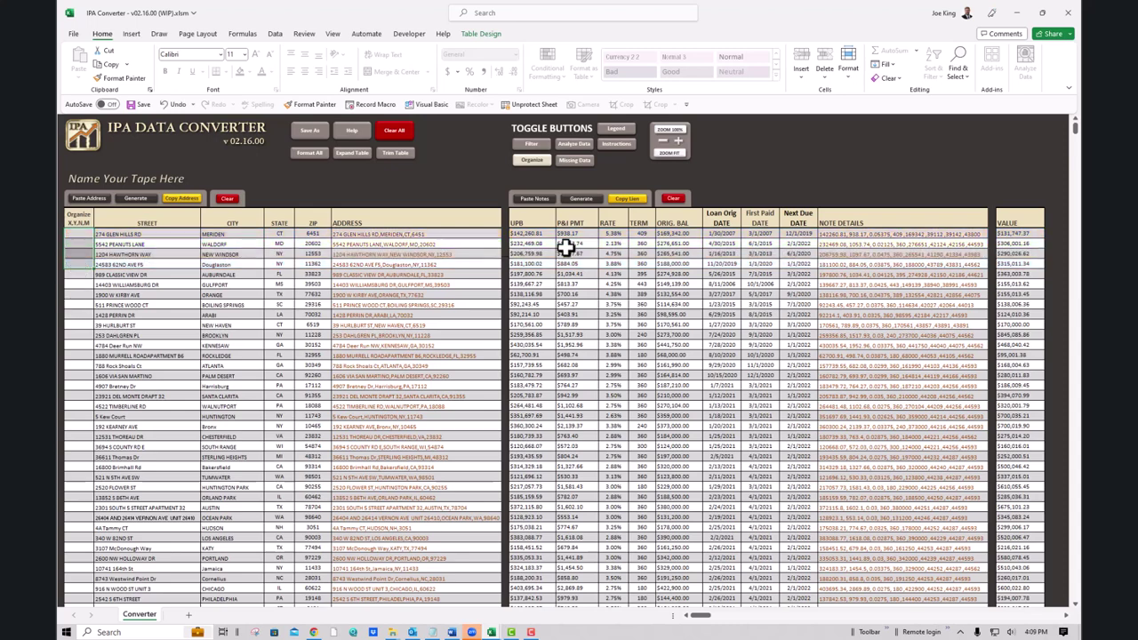
Turn on Analyze Data highlighting, with Organize off, and review the color-coded cells down the loan table
{"action": "left_click", "coordinate": [573, 158]}
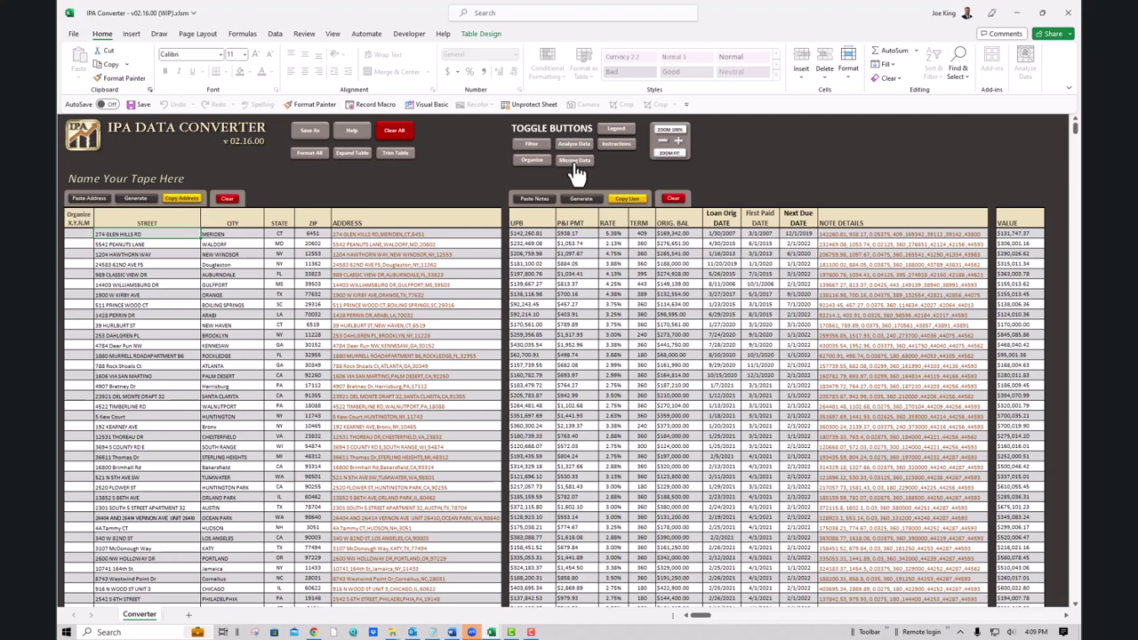
{"action": "left_click", "coordinate": [574, 160]}
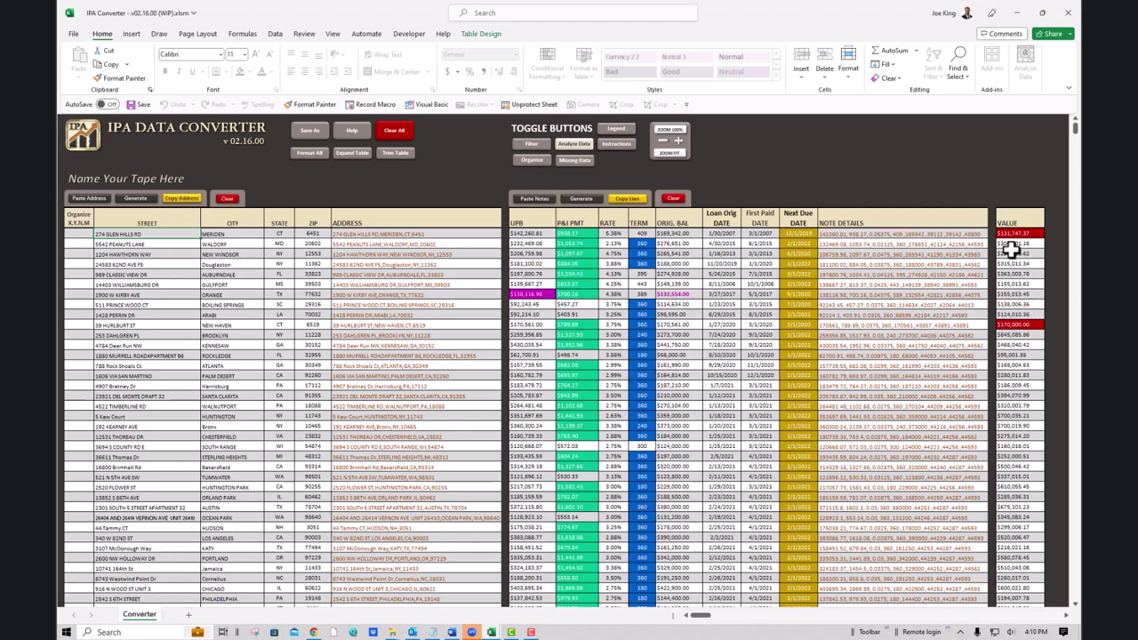
{"action": "scroll", "coordinate": [608, 374], "scroll_direction": "down", "scroll_amount": 1}
{"action": "scroll", "coordinate": [608, 374], "scroll_direction": "down", "scroll_amount": 2}
{"action": "scroll", "coordinate": [610, 374], "scroll_direction": "up", "scroll_amount": 3}
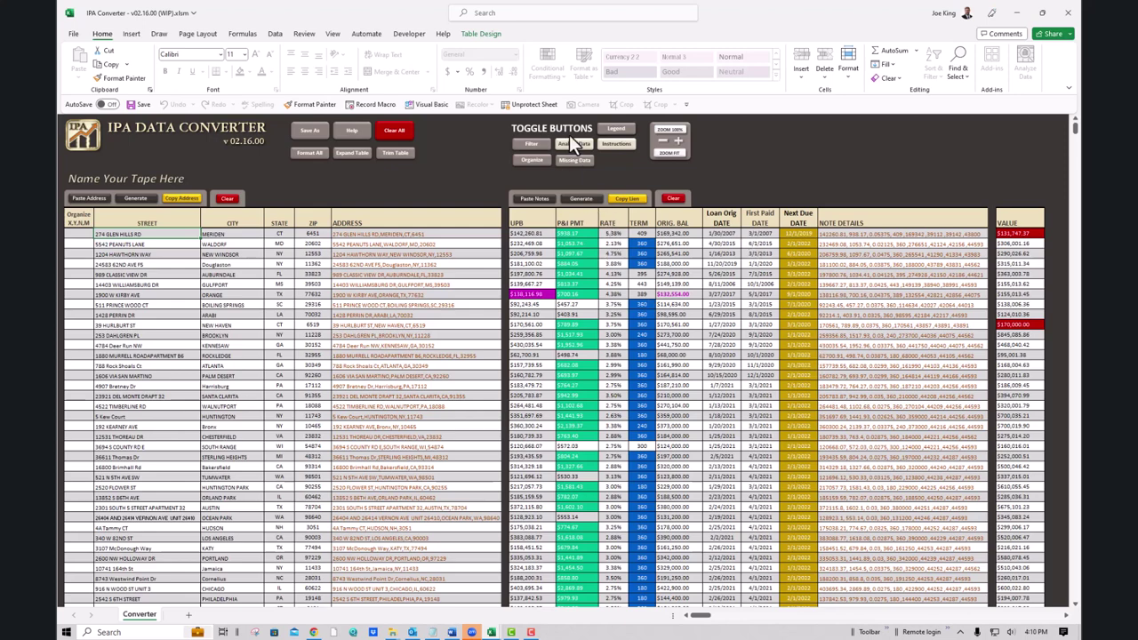
Show the color legend, move it over the ZIP and ADDRESS columns, and compare the Orange, TX loan's flagged UPB with its original balance
{"action": "left_click", "coordinate": [618, 131]}
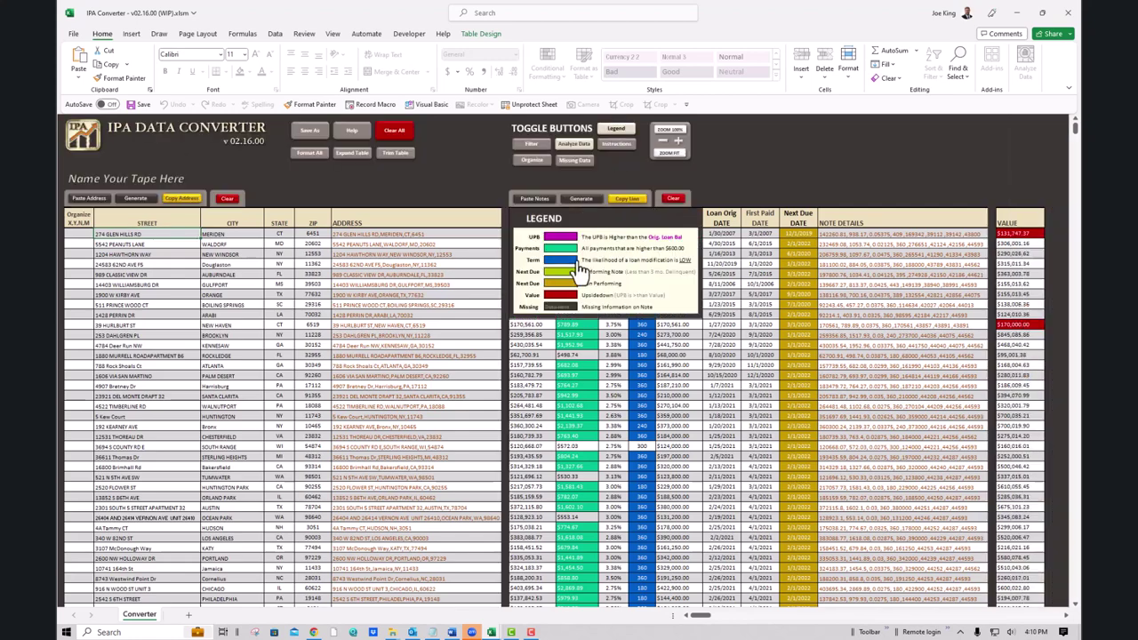
{"action": "left_click_drag", "start_coordinate": [589, 262], "coordinate": [449, 263]}
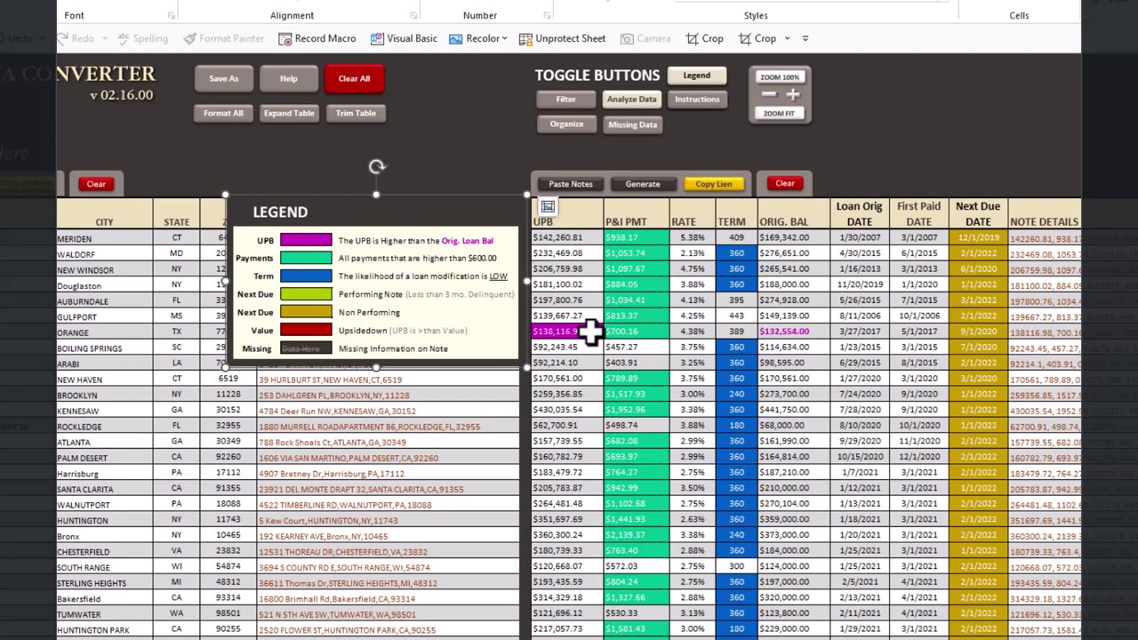
{"action": "left_click", "coordinate": [792, 331]}
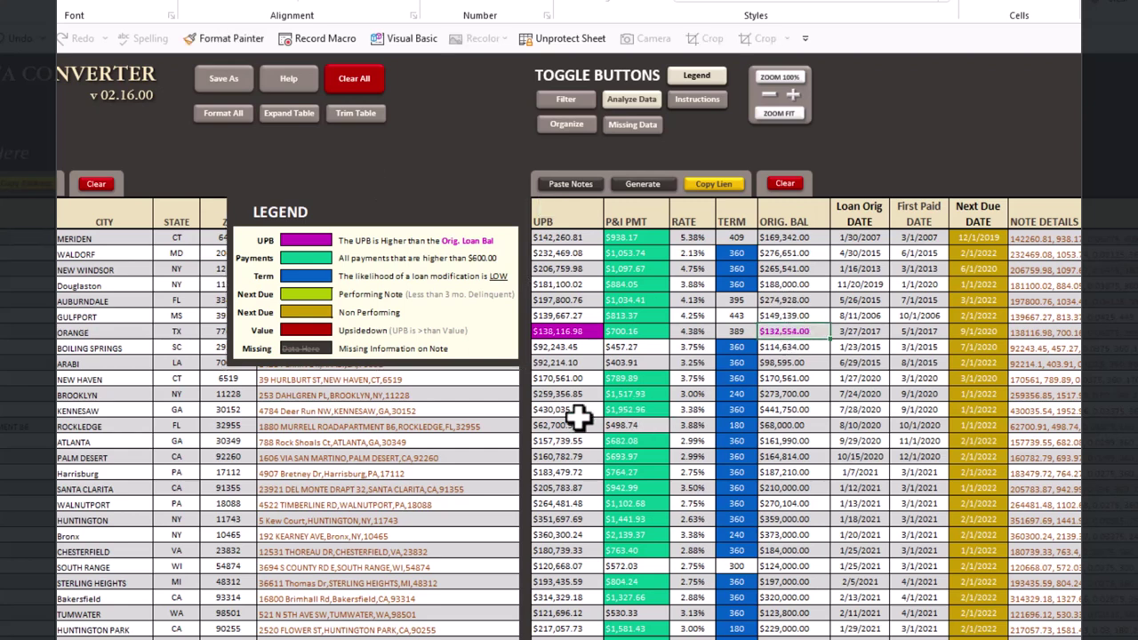
{"action": "left_click", "coordinate": [576, 331]}
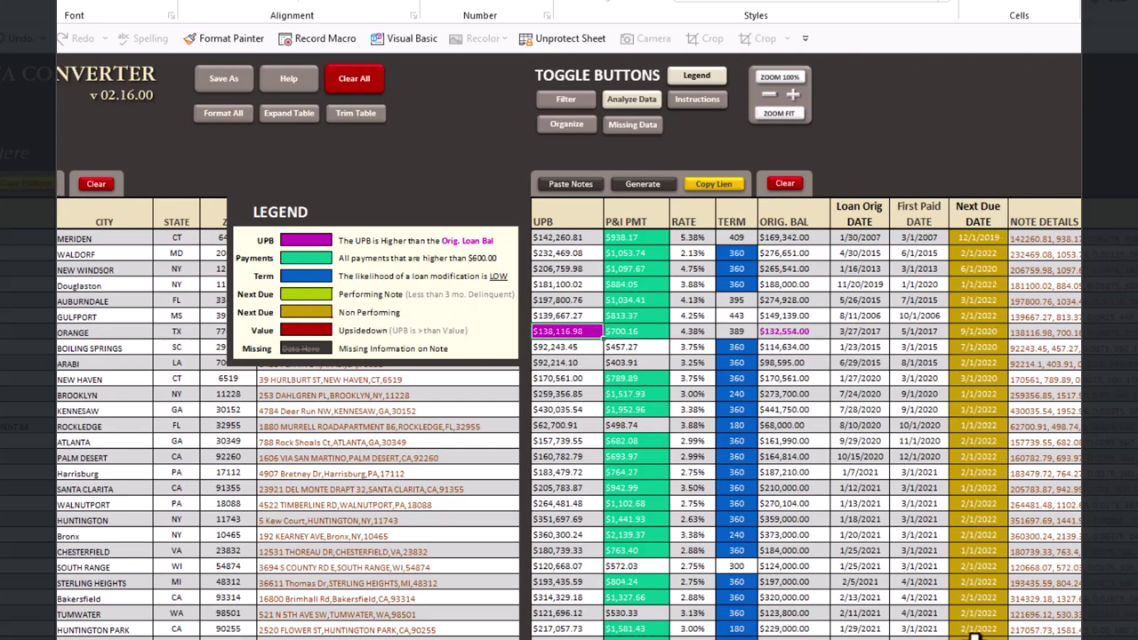
Set the Next Due Date of the first loan, in Meriden, to 1/1/2024
{"action": "left_click", "coordinate": [978, 237]}
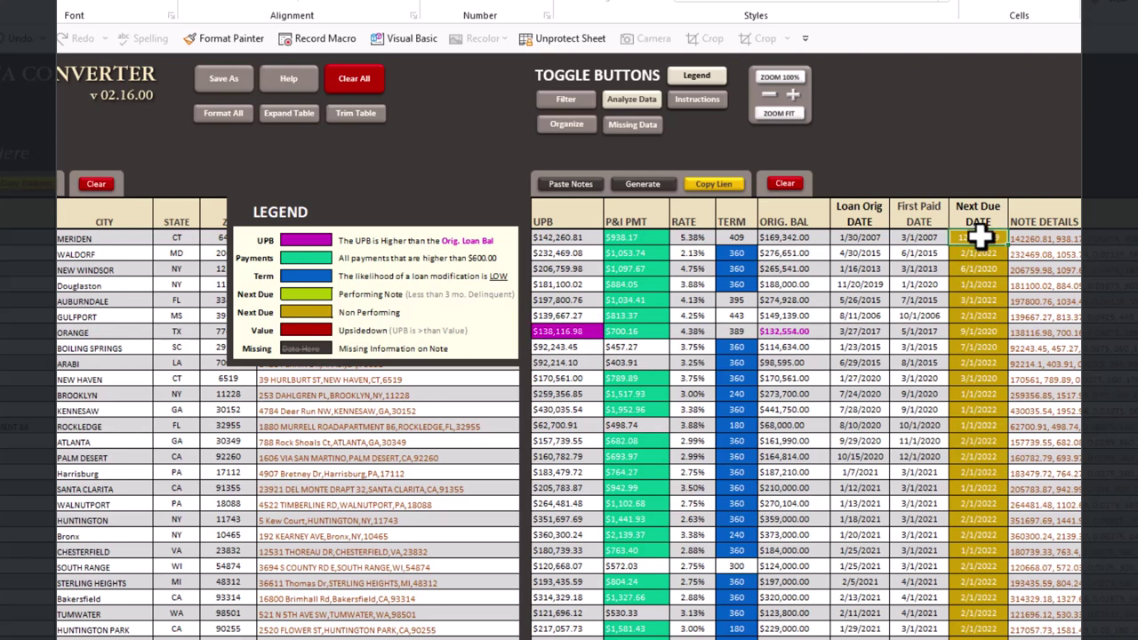
{"action": "double_click", "coordinate": [978, 237]}
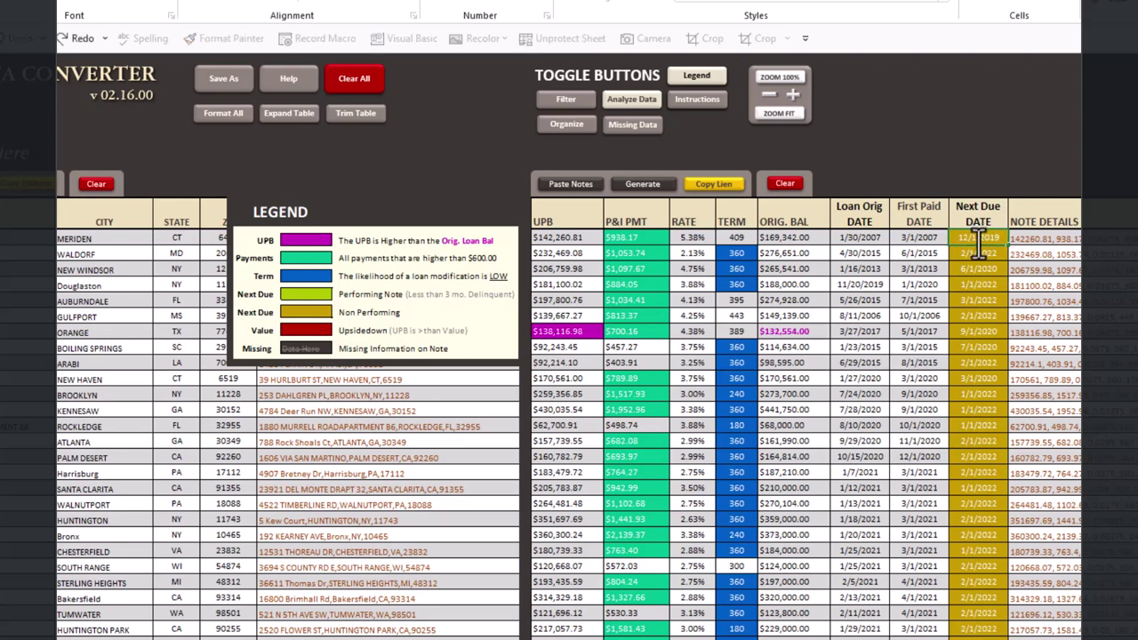
{"action": "type", "text": "1/1/2024"}
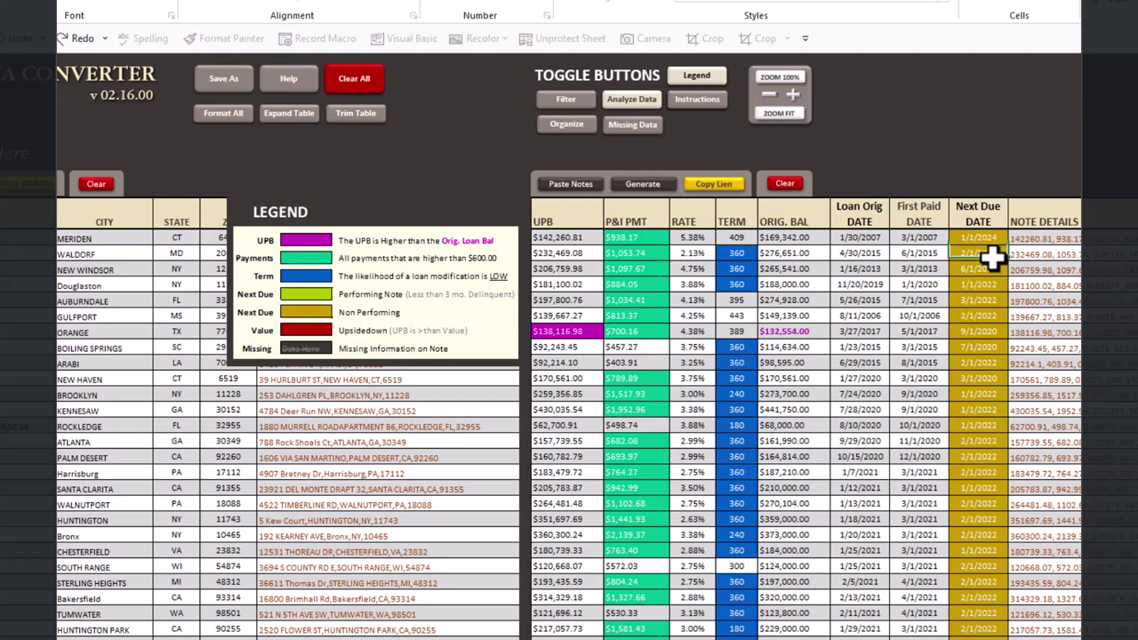
{"action": "key", "text": "Return"}
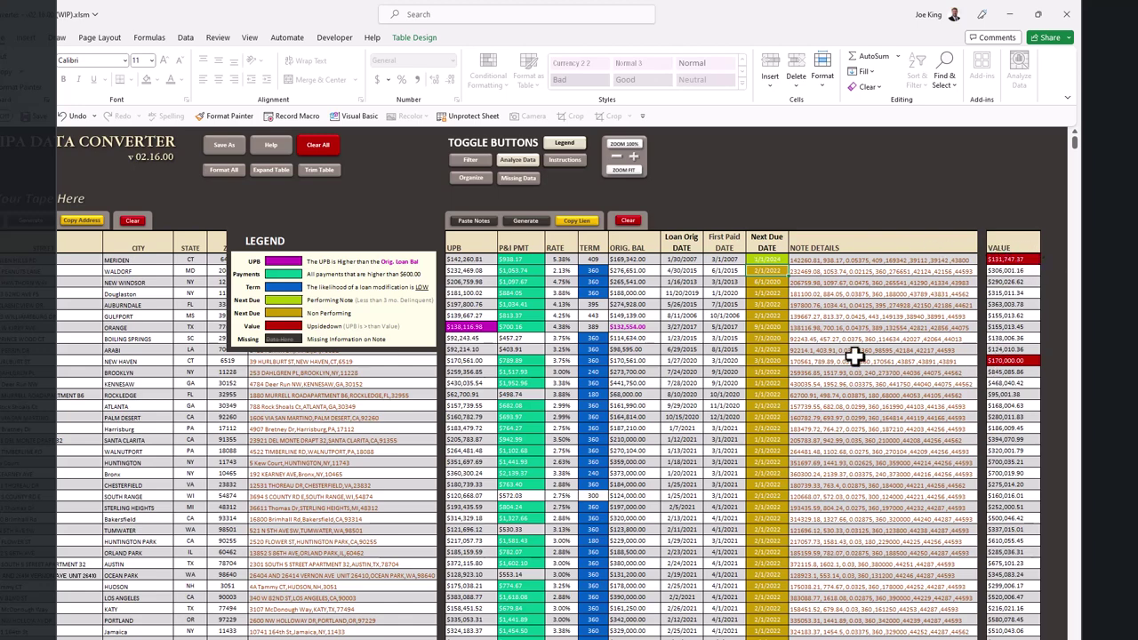
Turn on Missing Data highlighting and clear the Harrisburg loan's UPB value
{"action": "left_click", "coordinate": [514, 181]}
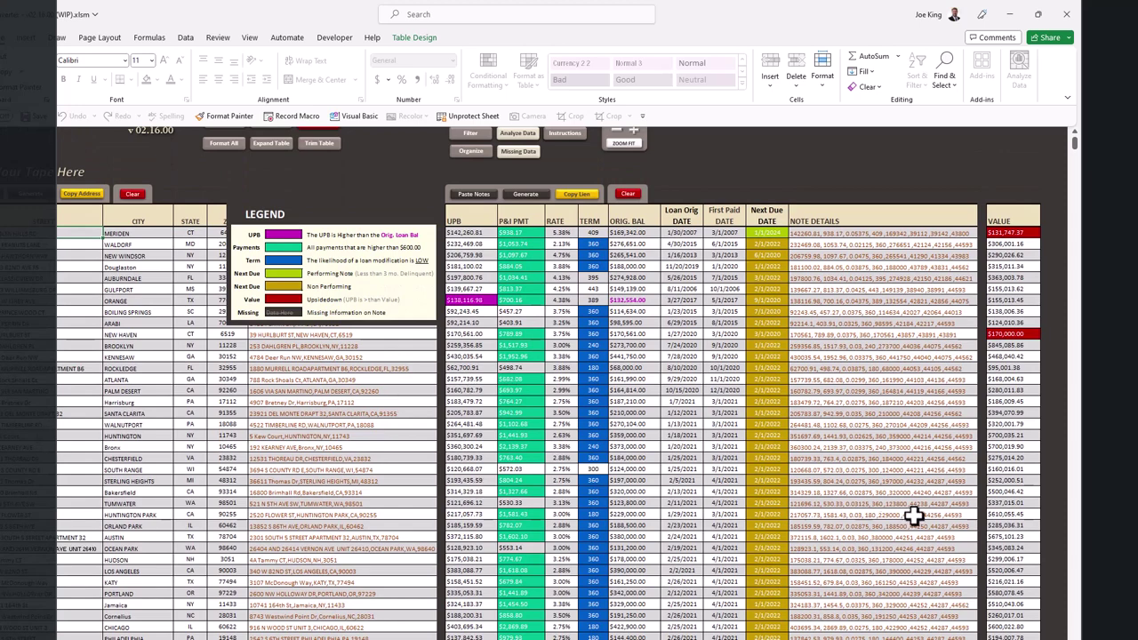
{"action": "left_click", "coordinate": [471, 402]}
{"action": "key", "text": "Delete"}
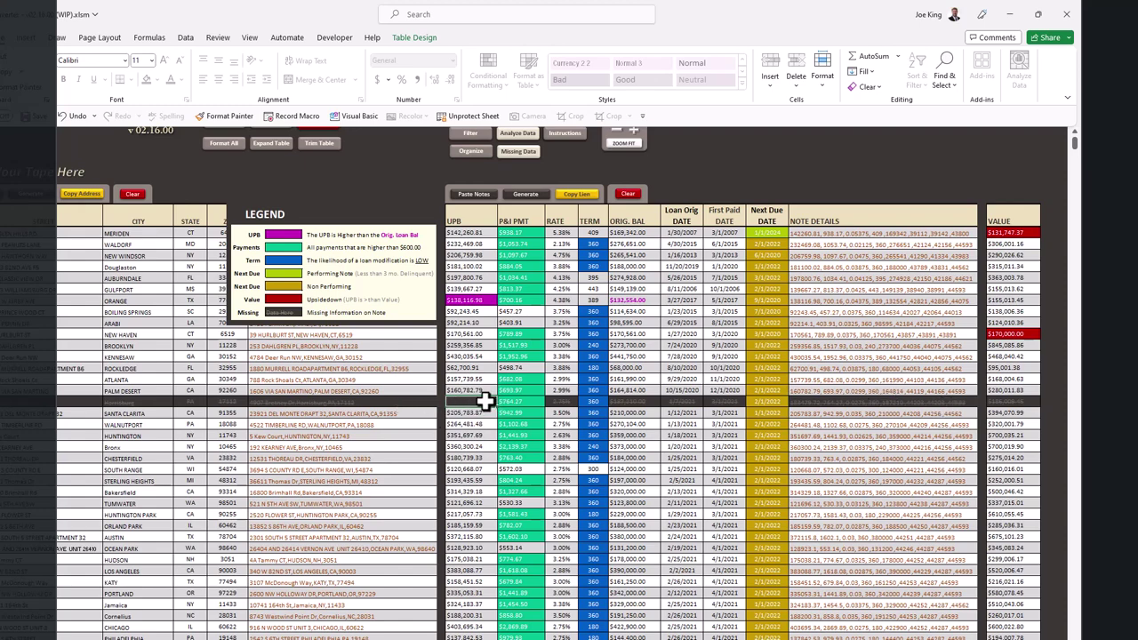
Set the Bronx loan's UPB to "na" and clear the Huntington, NY loan's ORIG. BAL value
{"action": "left_click", "coordinate": [478, 444]}
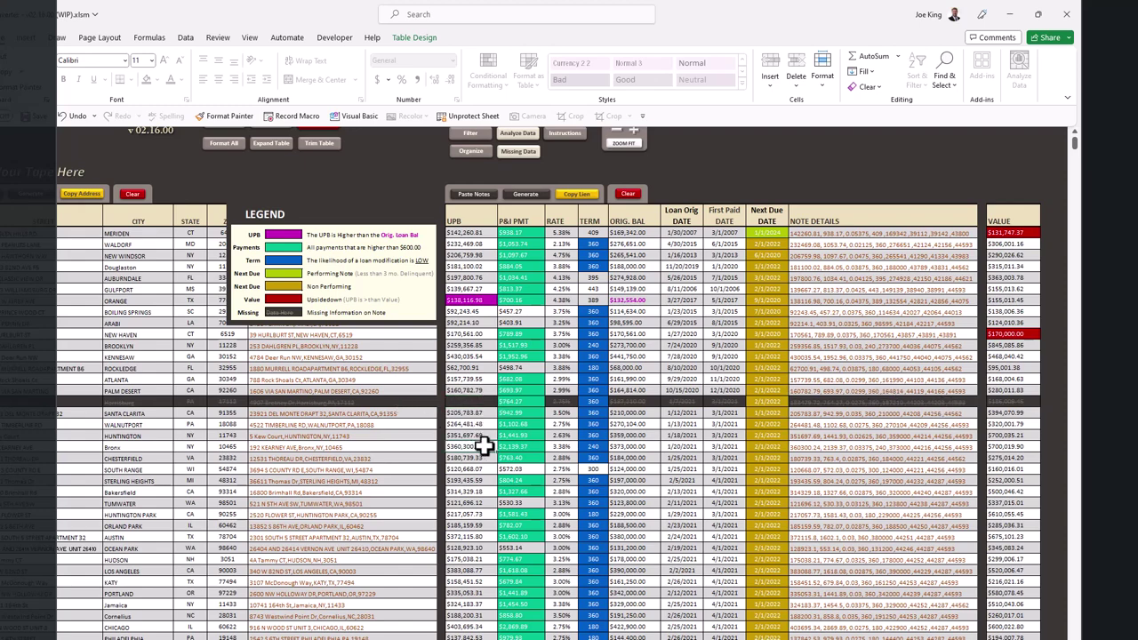
{"action": "type", "text": "na"}
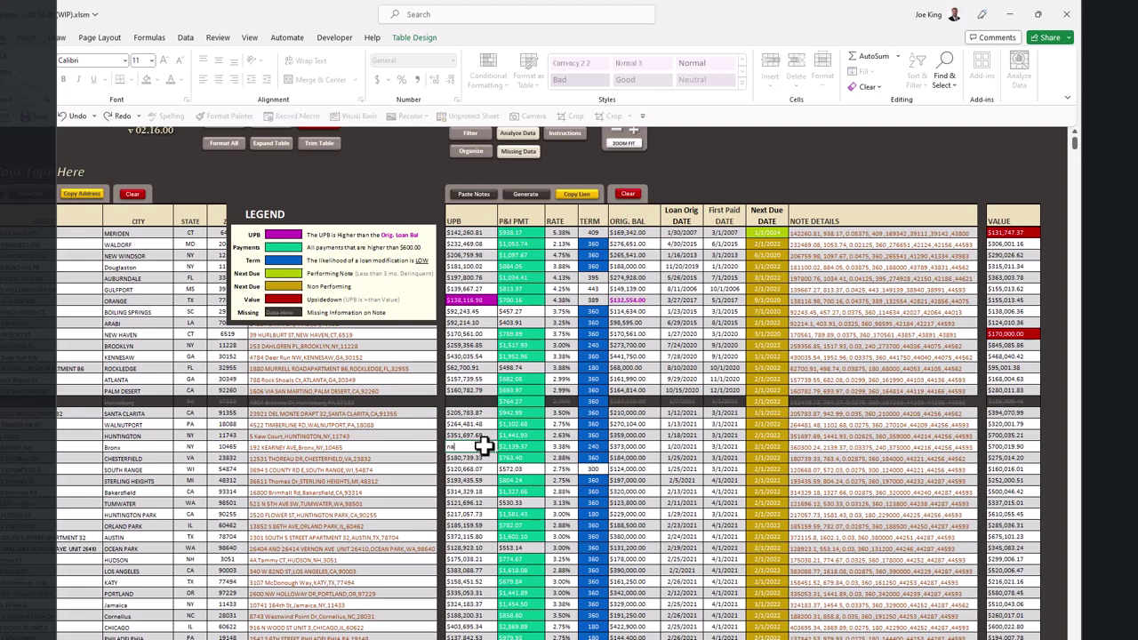
{"action": "key", "text": "Return"}
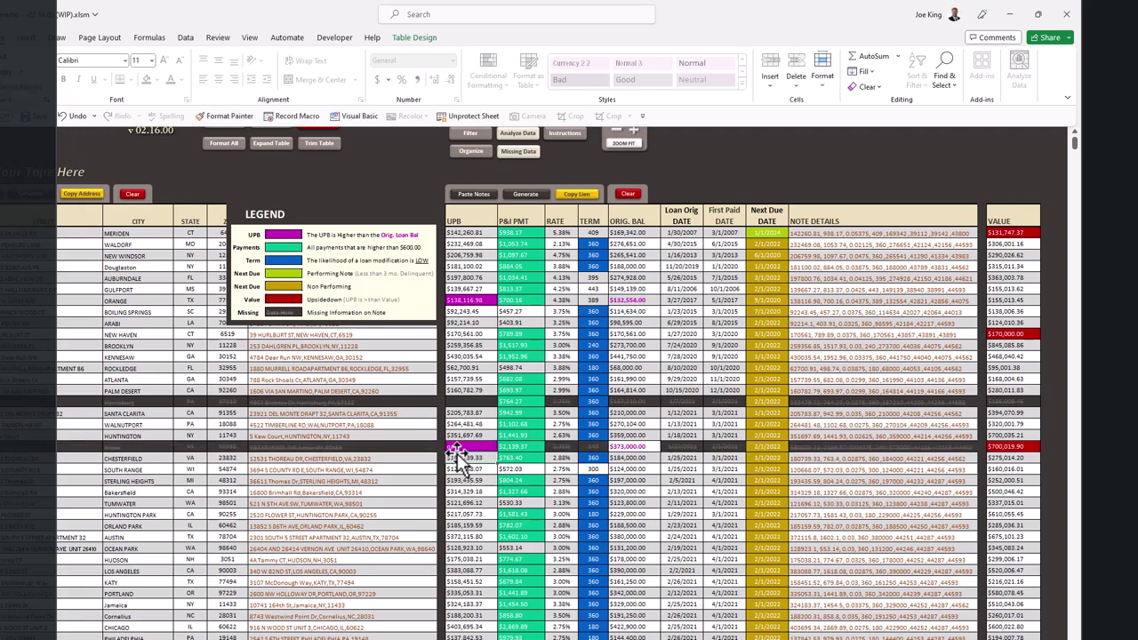
{"action": "left_click", "coordinate": [641, 431]}
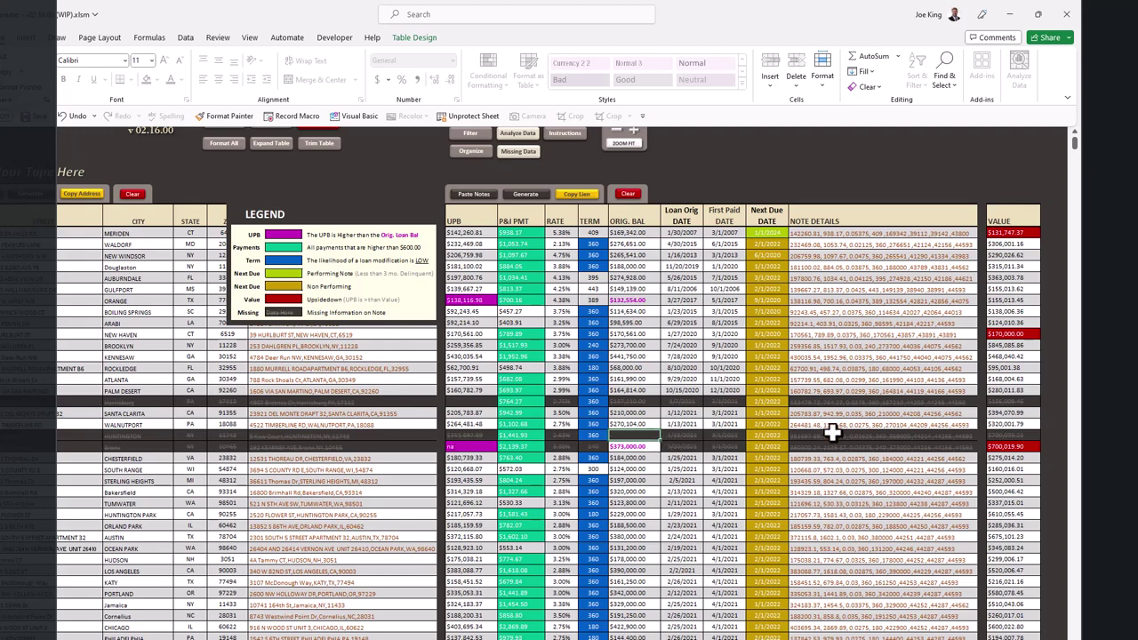
{"action": "scroll", "coordinate": [532, 217], "scroll_direction": "up", "scroll_amount": 1}
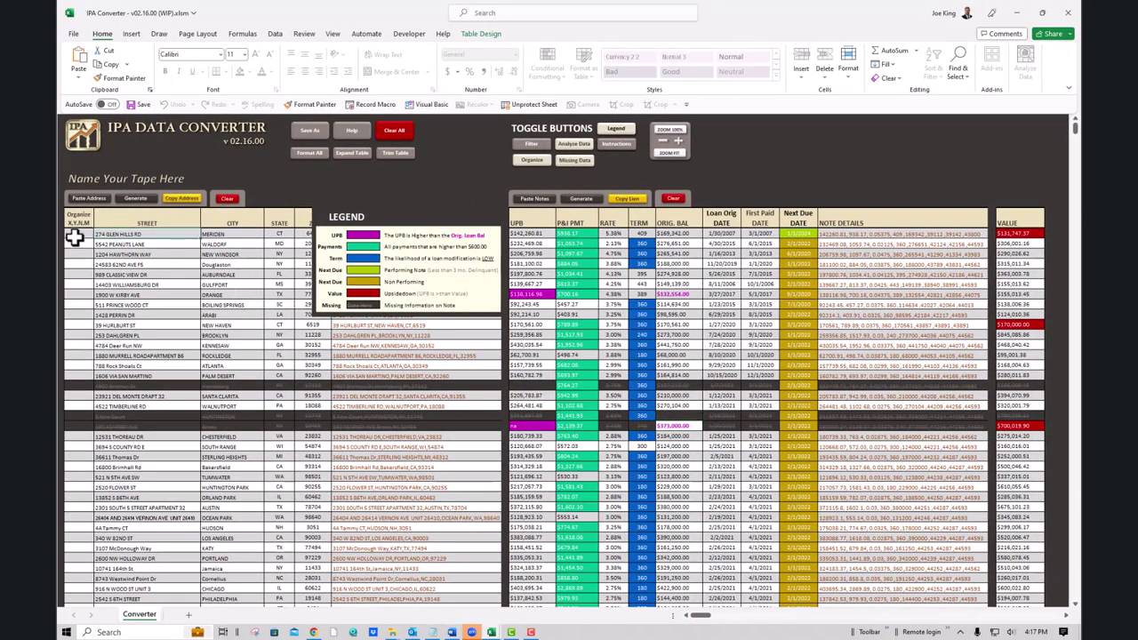
Mark the Meriden and Bakersfield loans X and the Auburndale loan Y for organizing, and toggle Organize highlighting off and back on
{"action": "left_click", "coordinate": [77, 233]}
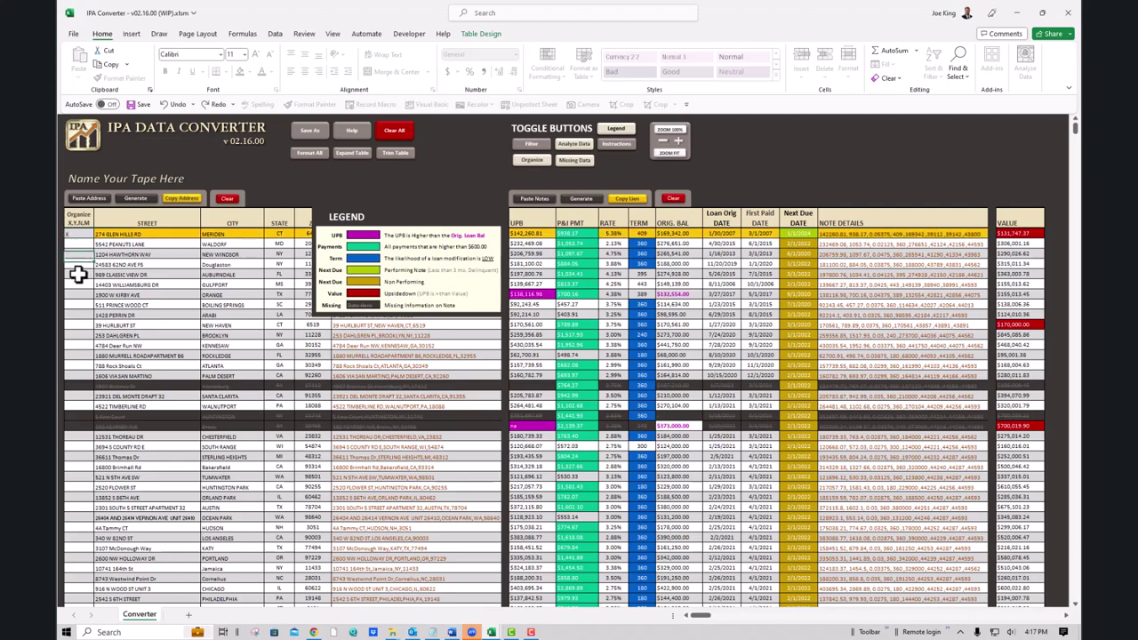
{"action": "type", "text": "Y"}
{"action": "key", "text": "Return"}
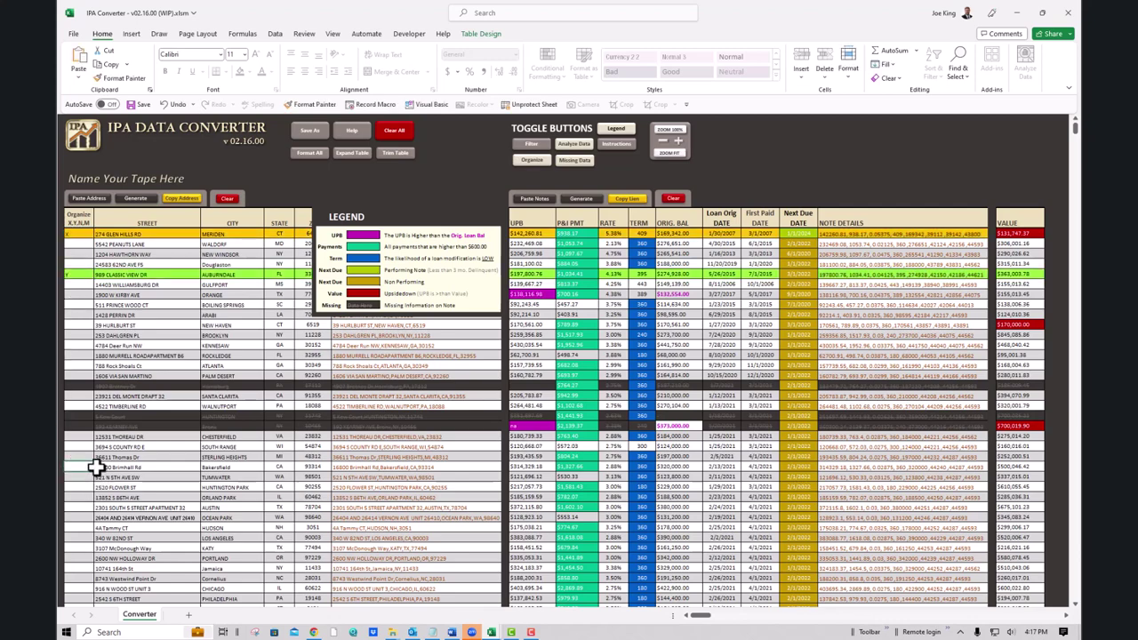
{"action": "left_click", "coordinate": [78, 466]}
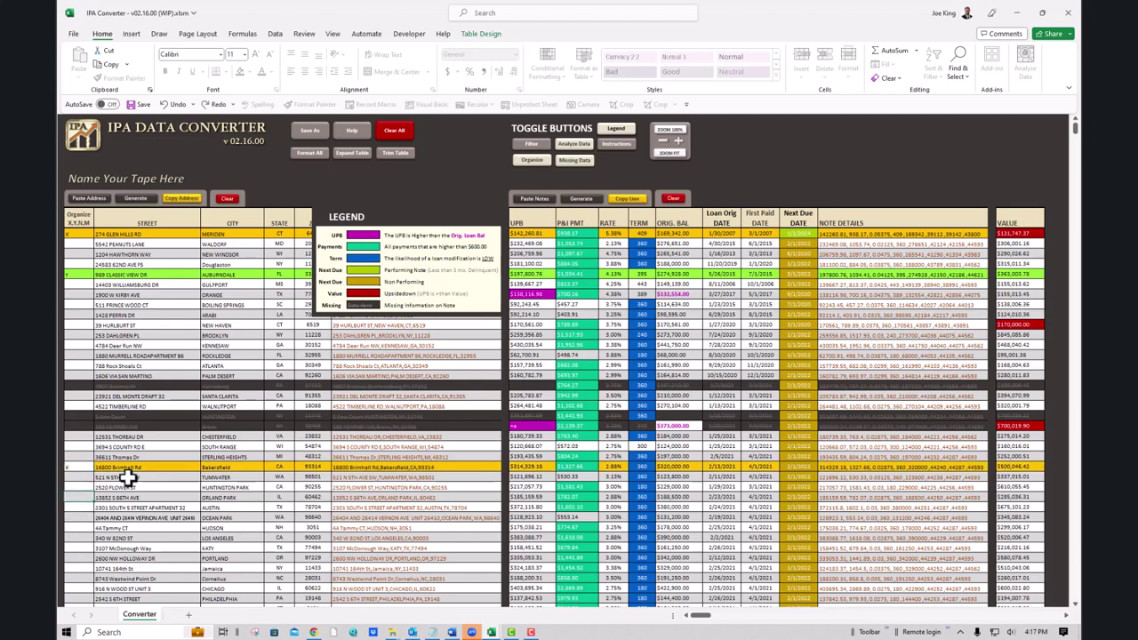
{"action": "left_click", "coordinate": [533, 160]}
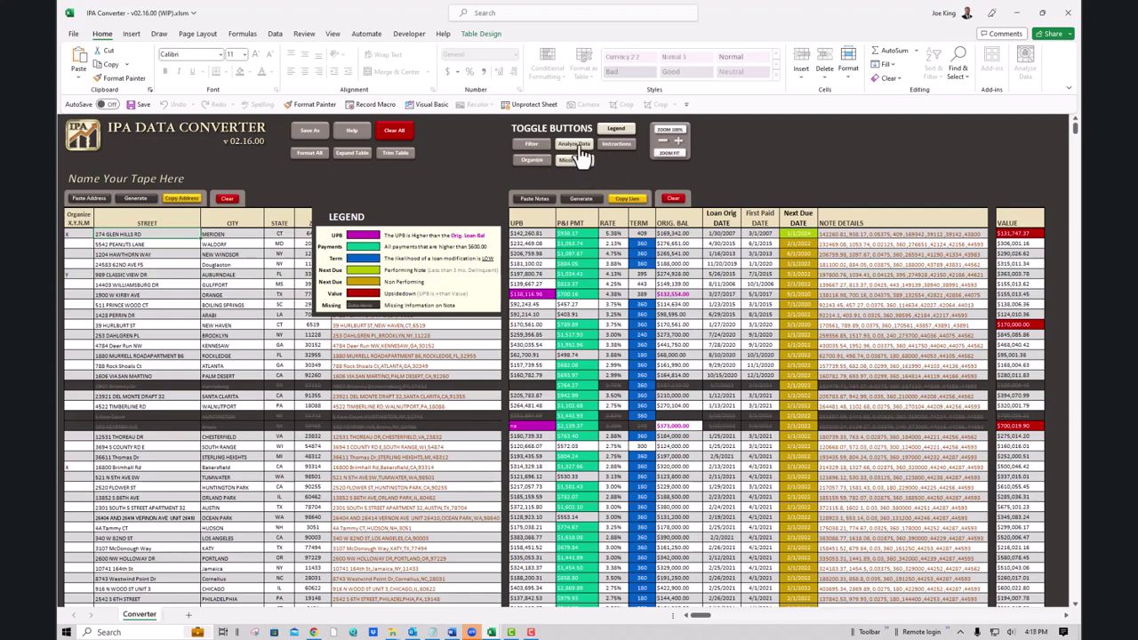
{"action": "left_click", "coordinate": [576, 145]}
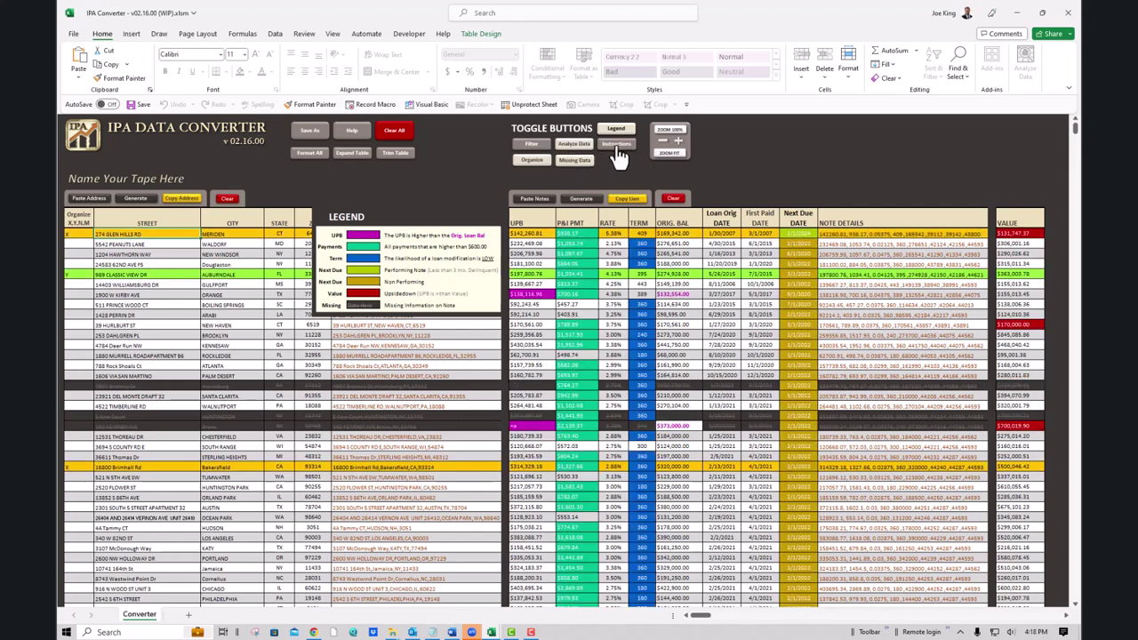
Show the converter's instructions, and hide them together with the color legend
{"action": "left_click", "coordinate": [616, 144]}
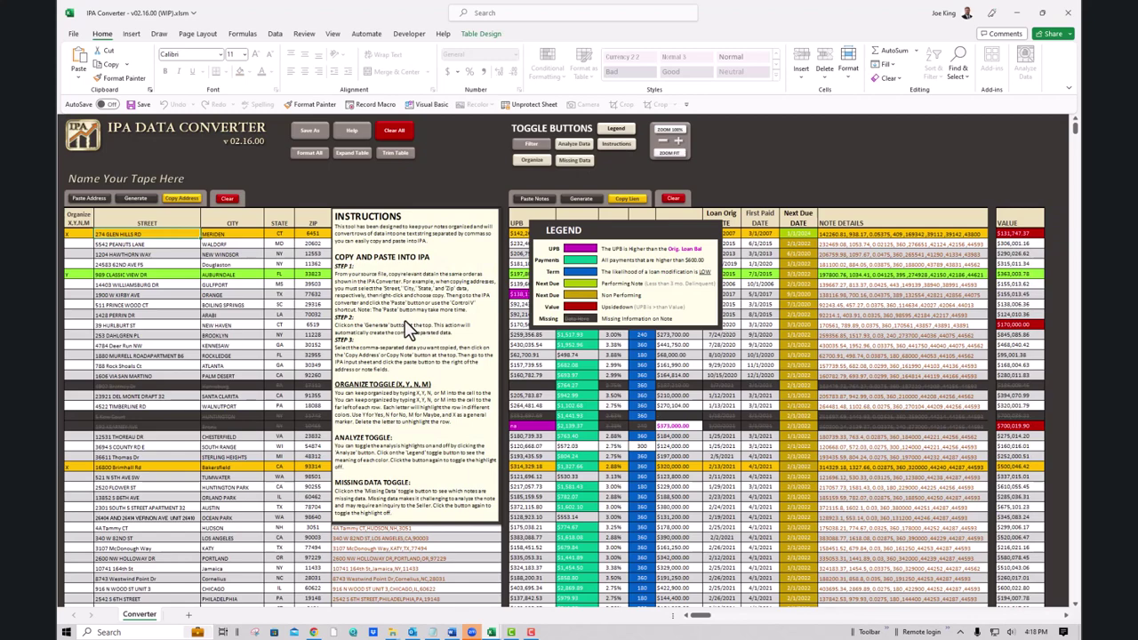
{"action": "left_click", "coordinate": [618, 145]}
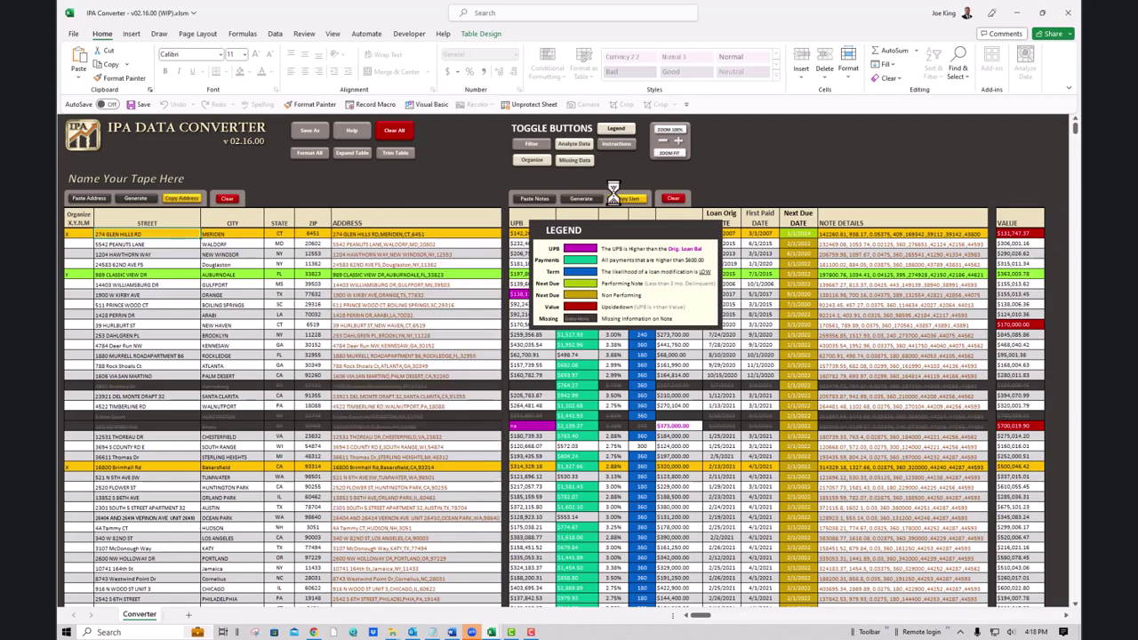
{"action": "left_click", "coordinate": [616, 129]}
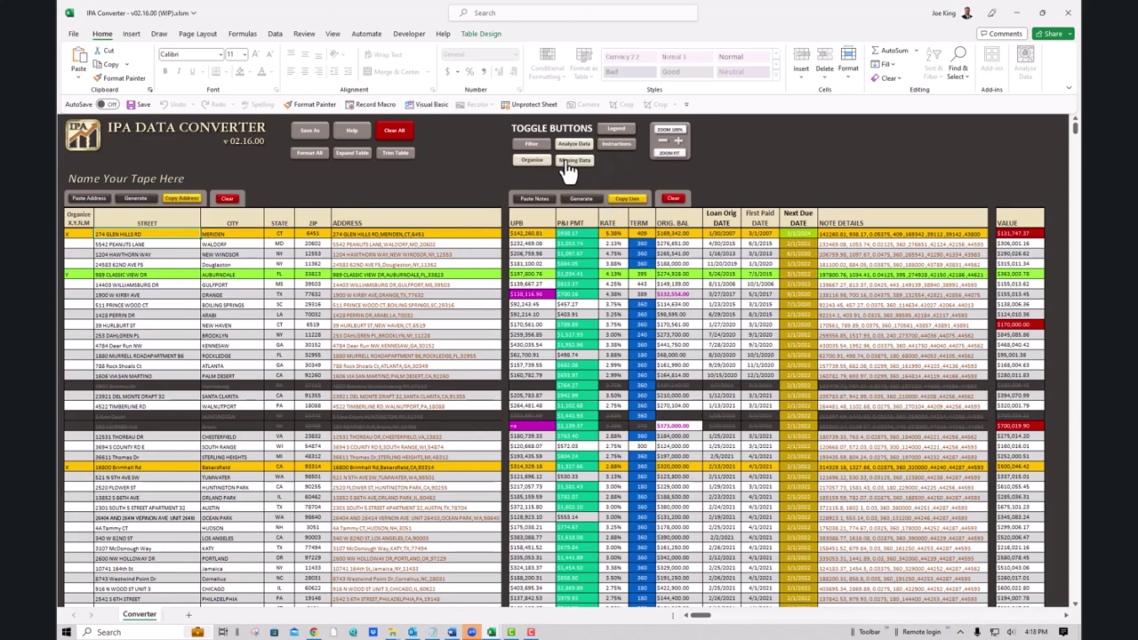
Turn off Missing Data and Analyze Data highlighting, and switch Organize highlighting off and back on
{"action": "left_click", "coordinate": [571, 162]}
{"action": "left_click", "coordinate": [533, 162]}
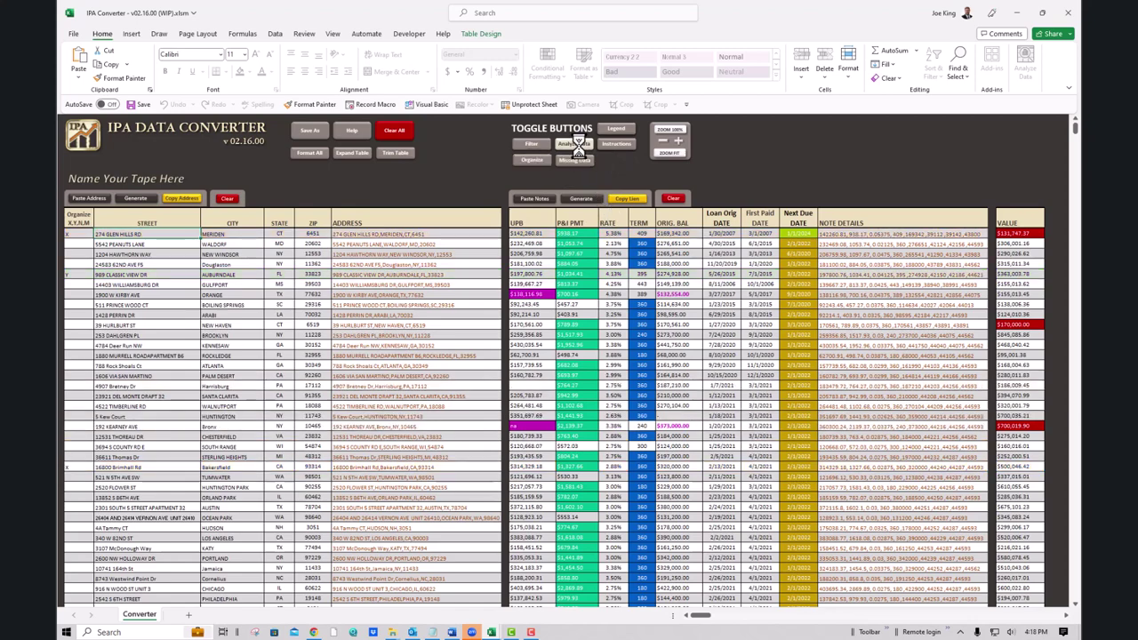
{"action": "left_click", "coordinate": [573, 145]}
{"action": "left_click", "coordinate": [573, 144]}
{"action": "left_click", "coordinate": [533, 160]}
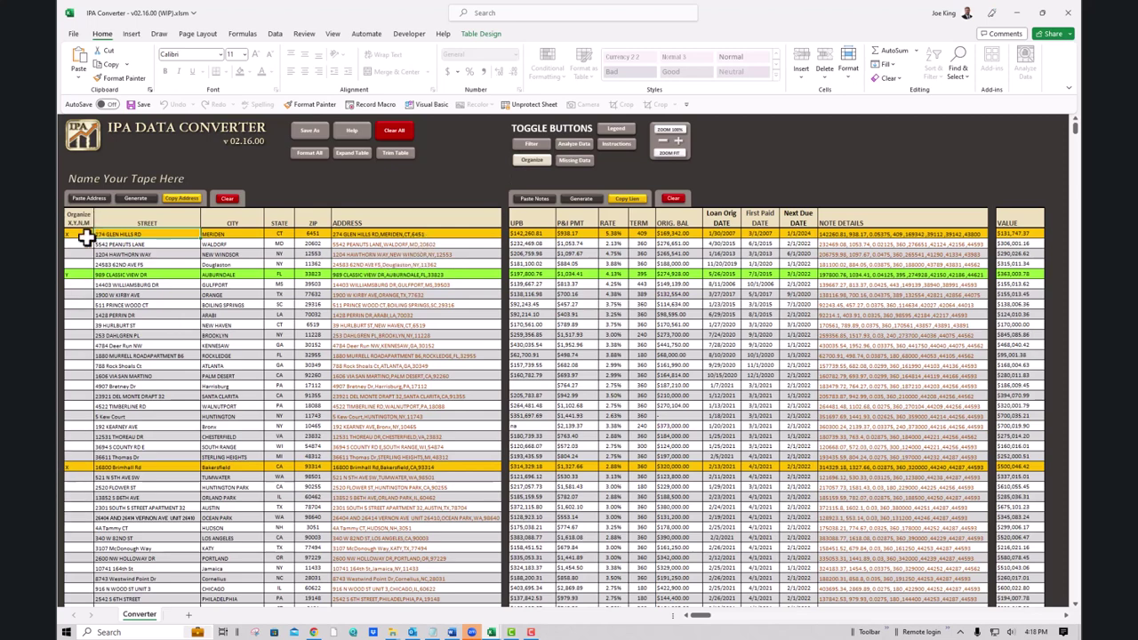
Select the combined addresses of the marked Meriden, Auburndale and Bakersfield loans one after another
{"action": "left_click", "coordinate": [417, 234]}
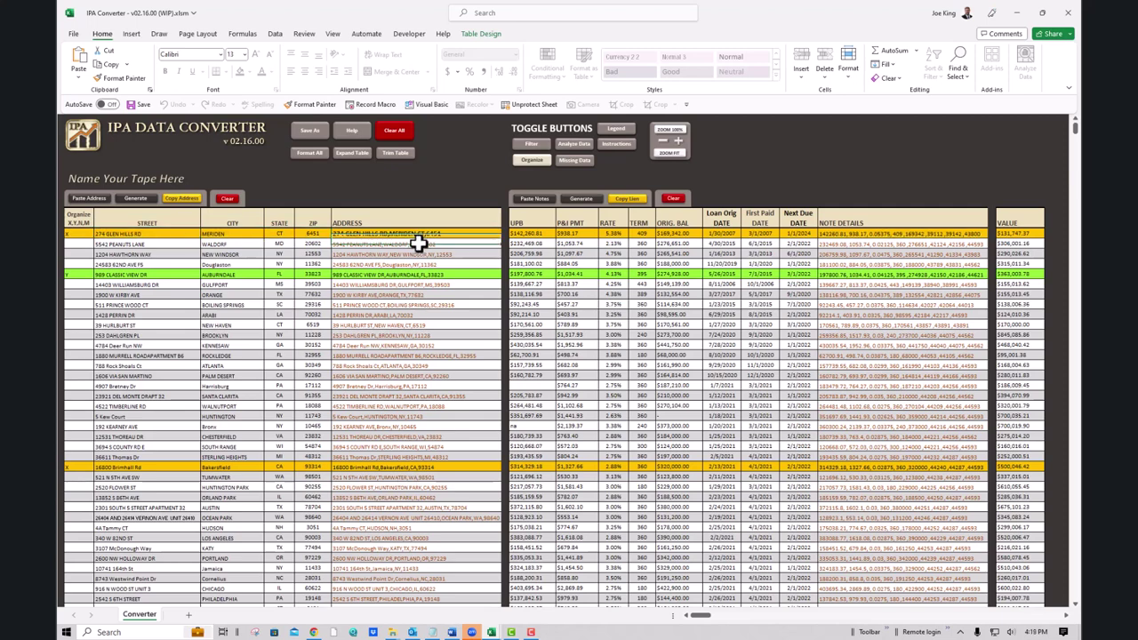
{"action": "left_click", "coordinate": [423, 274]}
{"action": "left_click", "coordinate": [386, 466]}
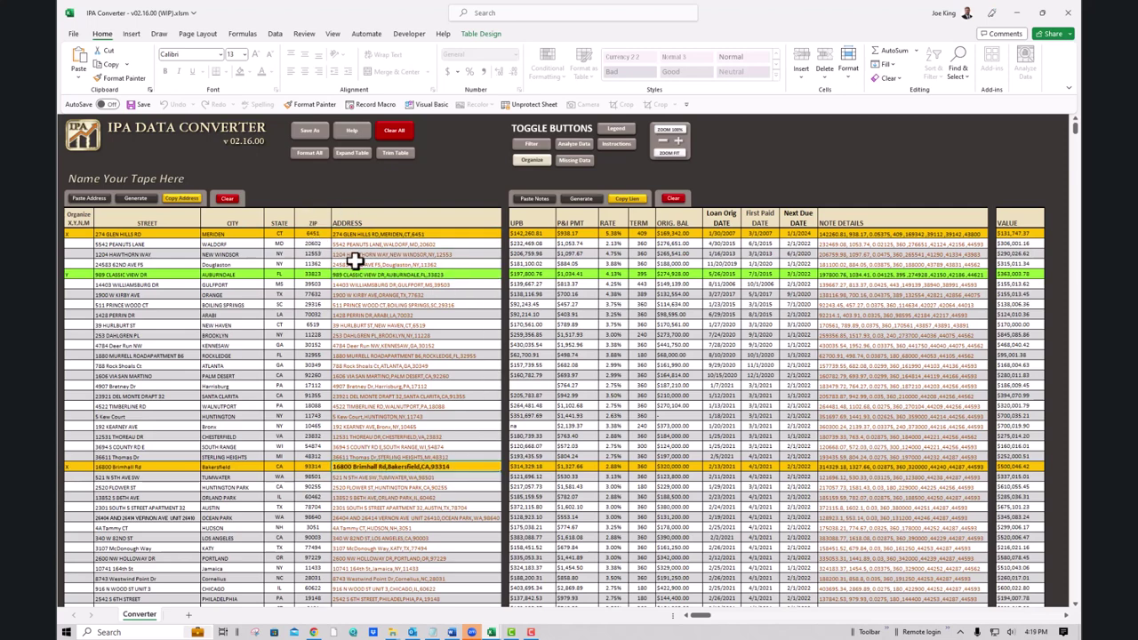
Reformat all the loan tape data and review the table down to its totals row
{"action": "left_click", "coordinate": [309, 157]}
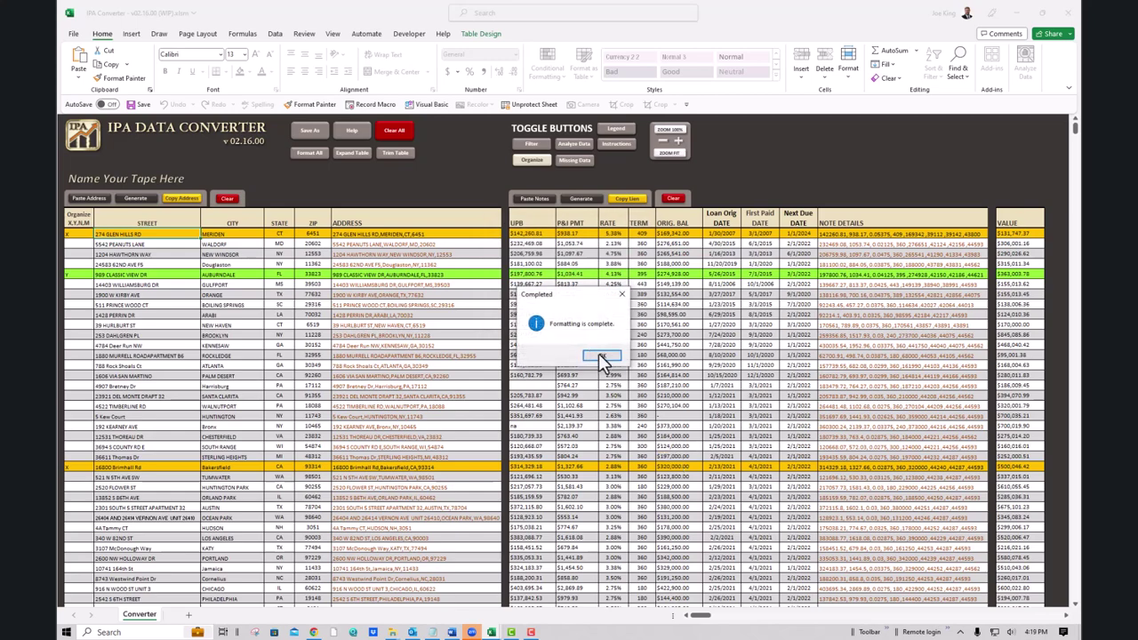
{"action": "left_click", "coordinate": [601, 357]}
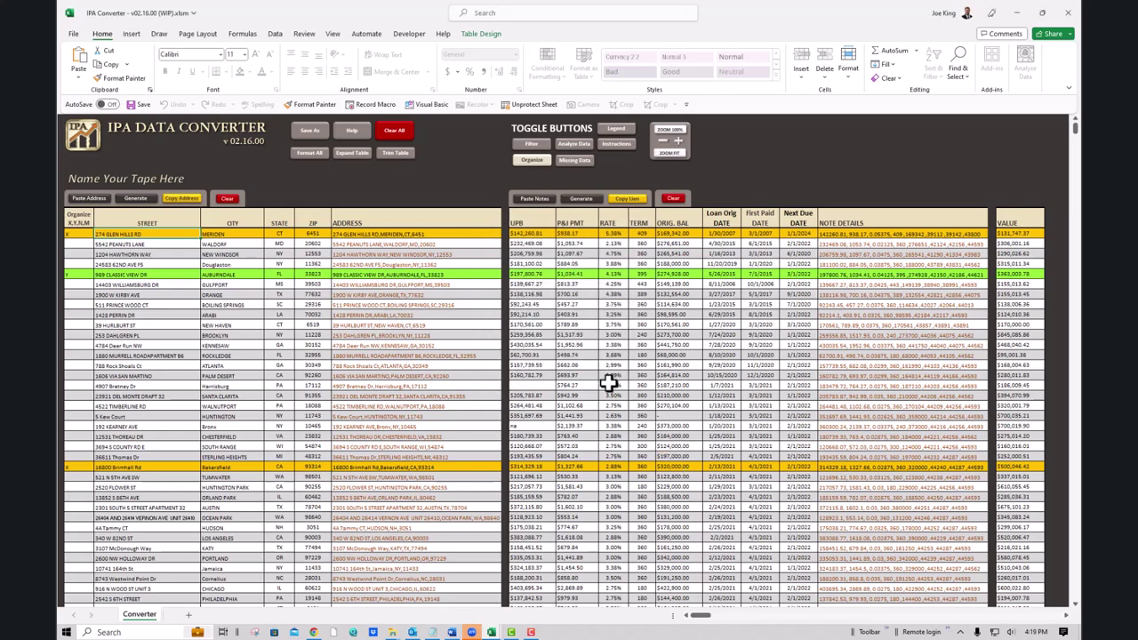
{"action": "scroll", "coordinate": [609, 382], "scroll_direction": "down", "scroll_amount": 1}
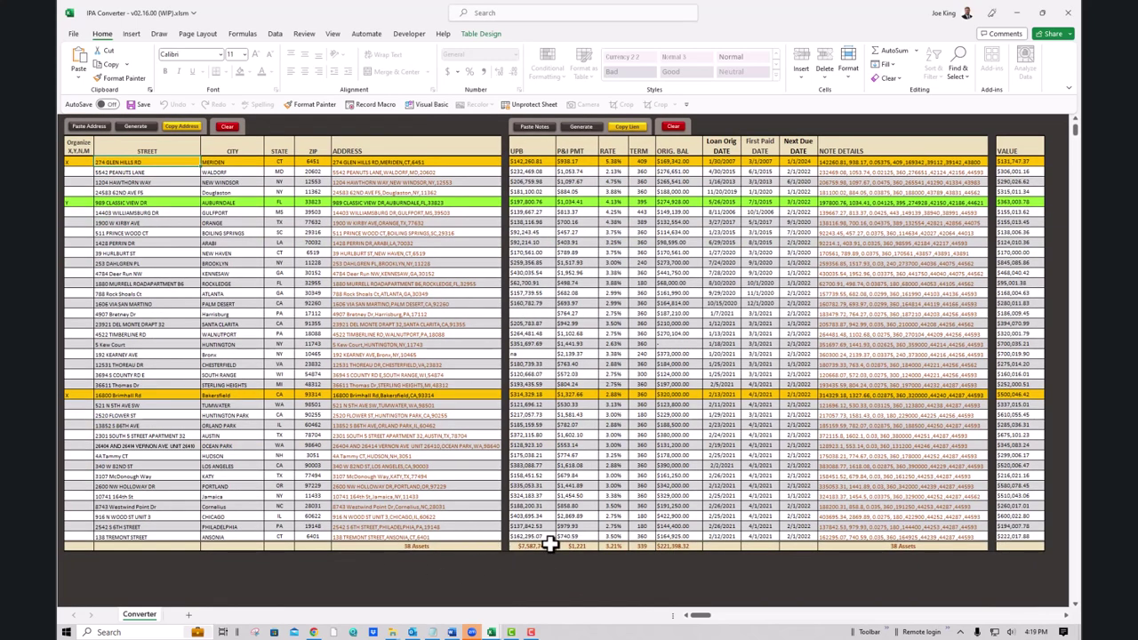
{"action": "scroll", "coordinate": [412, 450], "scroll_direction": "up", "scroll_amount": 1}
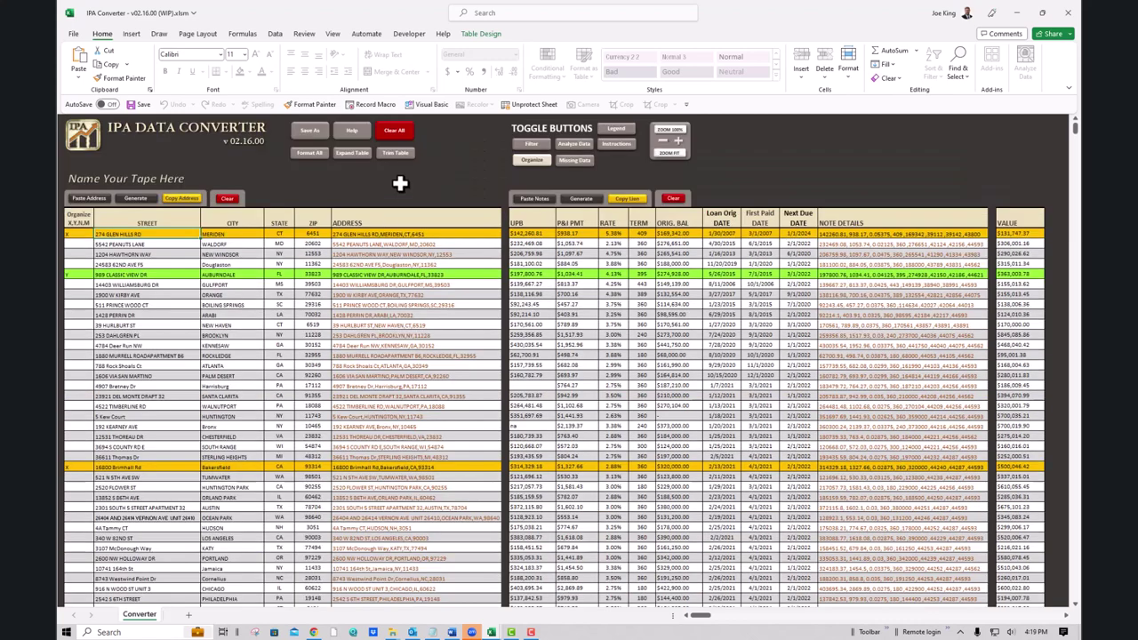
Expand the loan table with blank rows, look them over, and trim the table back to the filled rows
{"action": "left_click", "coordinate": [352, 154]}
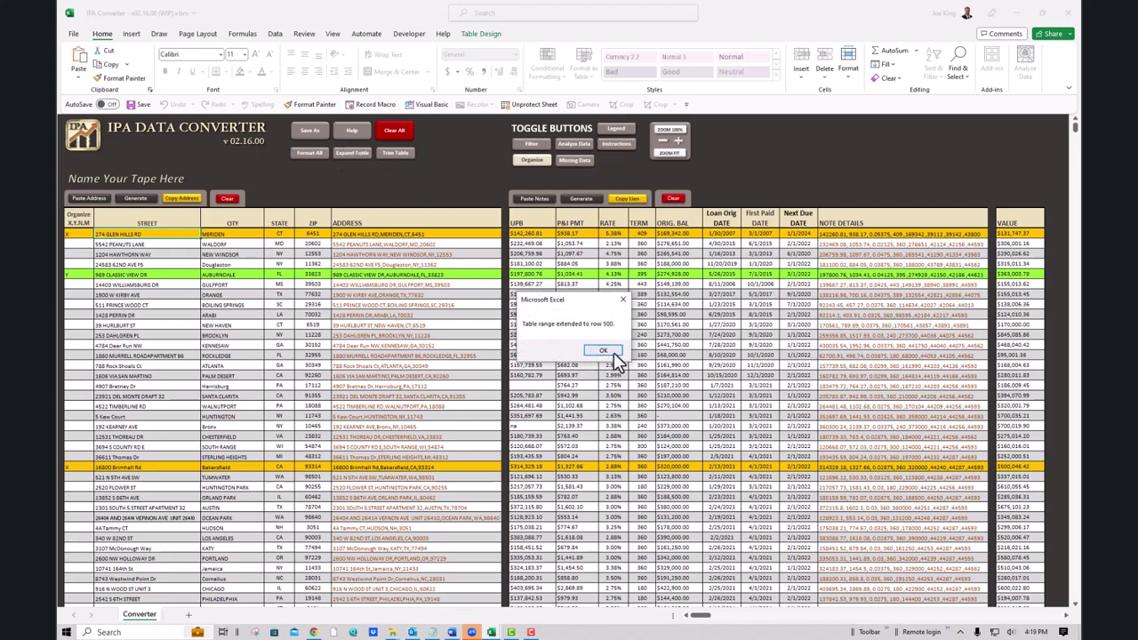
{"action": "left_click", "coordinate": [602, 352]}
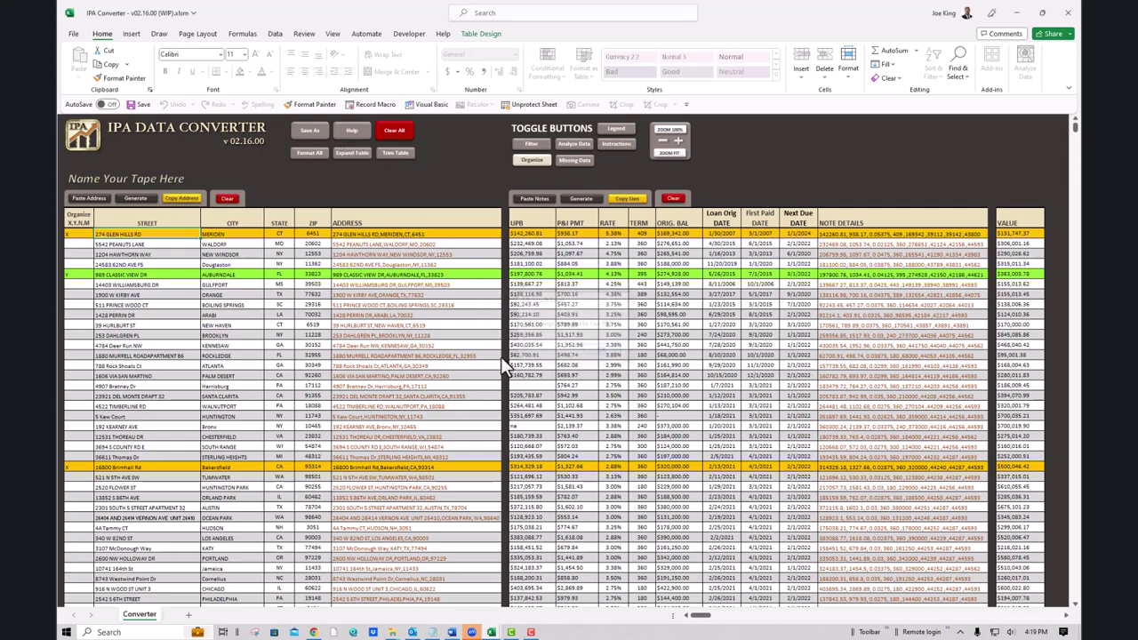
{"action": "scroll", "coordinate": [454, 376], "scroll_direction": "down", "scroll_amount": 9}
{"action": "scroll", "coordinate": [312, 488], "scroll_direction": "down", "scroll_amount": 5}
{"action": "scroll", "coordinate": [303, 477], "scroll_direction": "up", "scroll_amount": 4}
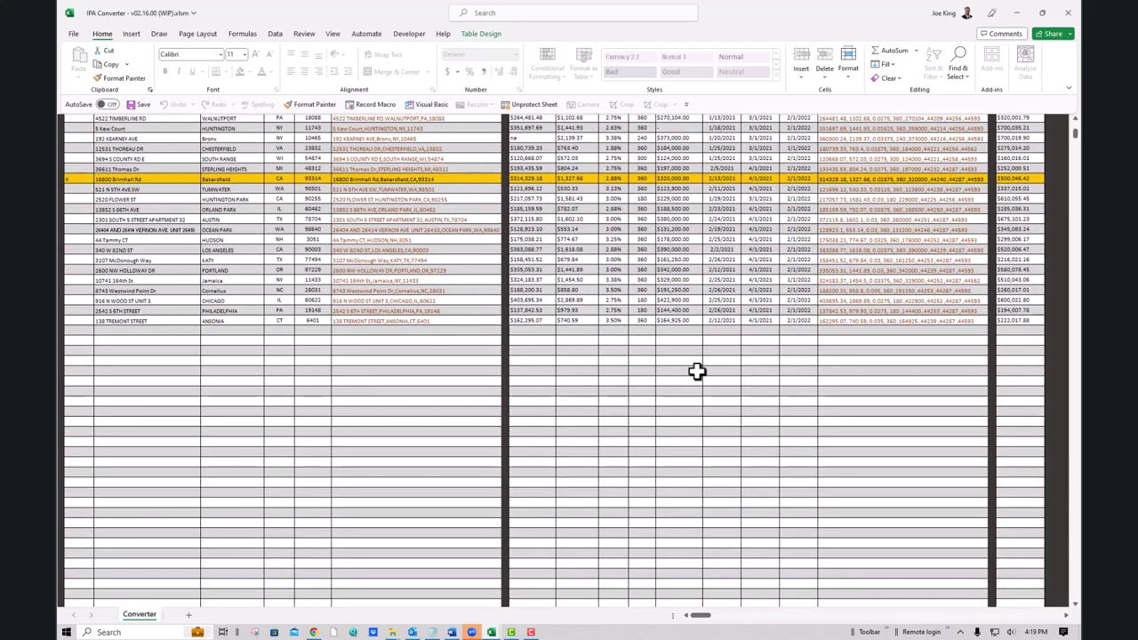
{"action": "scroll", "coordinate": [637, 417], "scroll_direction": "up", "scroll_amount": 7}
{"action": "scroll", "coordinate": [627, 417], "scroll_direction": "up", "scroll_amount": 3}
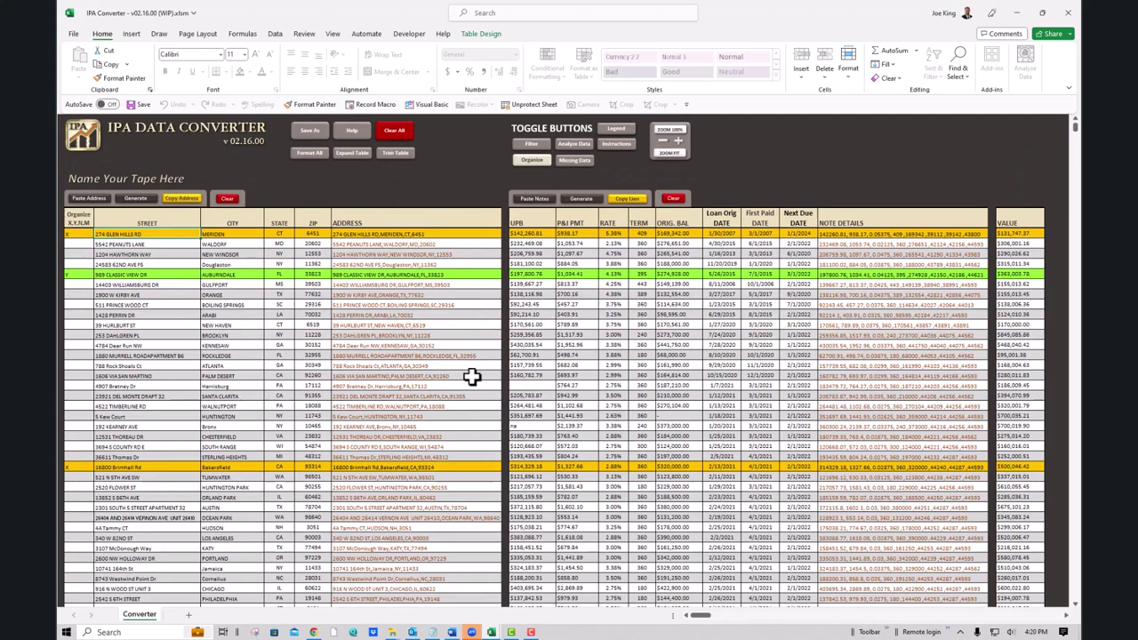
{"action": "scroll", "coordinate": [444, 436], "scroll_direction": "down", "scroll_amount": 3}
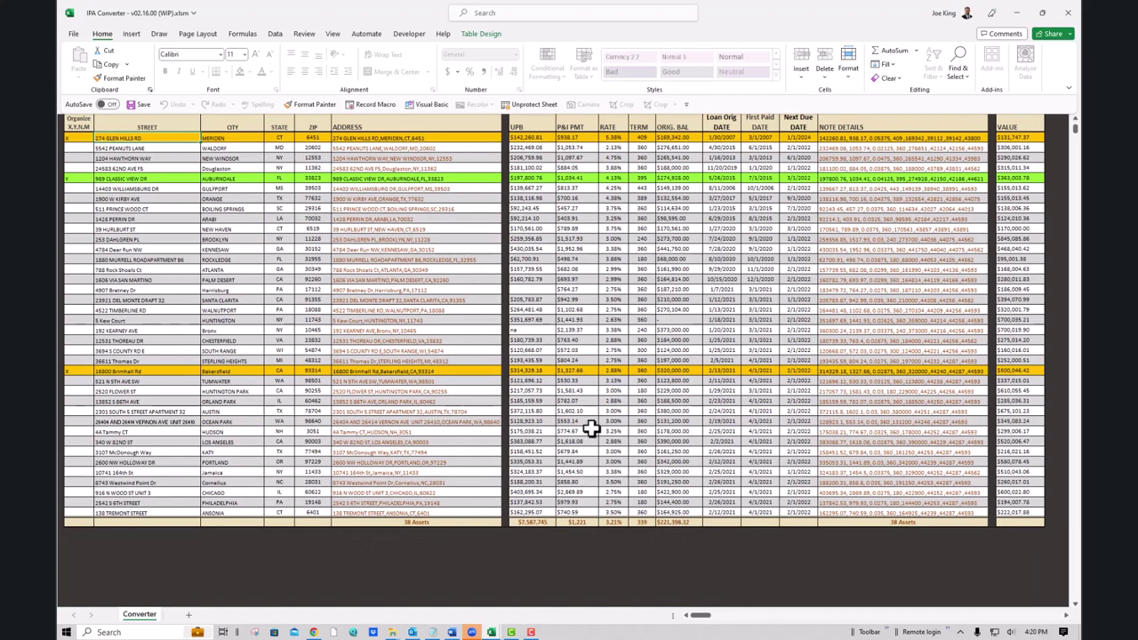
{"action": "scroll", "coordinate": [569, 391], "scroll_direction": "up", "scroll_amount": 3}
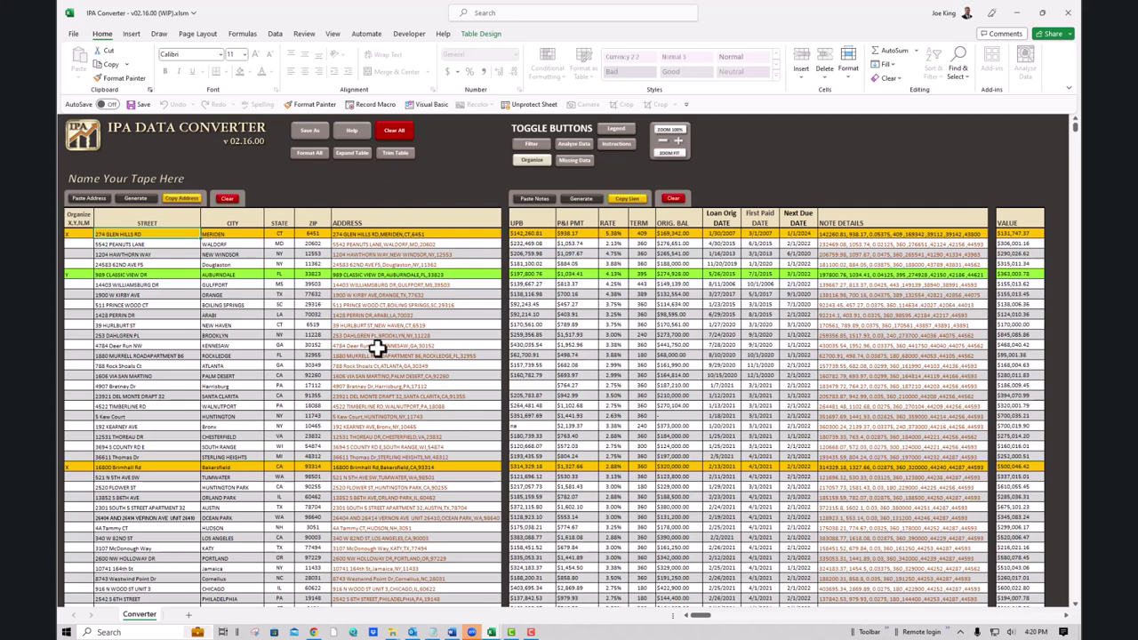
Copy the Meriden loan's combined address and paste it into the Input Address form in IDEAL Property Analyzer
{"action": "left_click", "coordinate": [391, 235]}
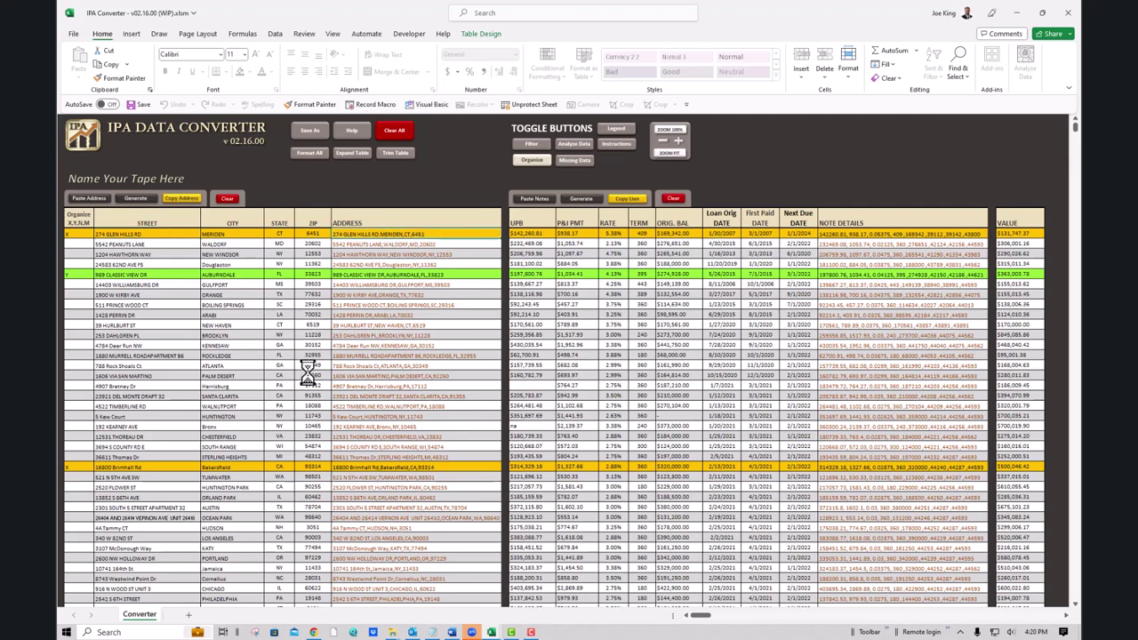
{"action": "left_click", "coordinate": [189, 201]}
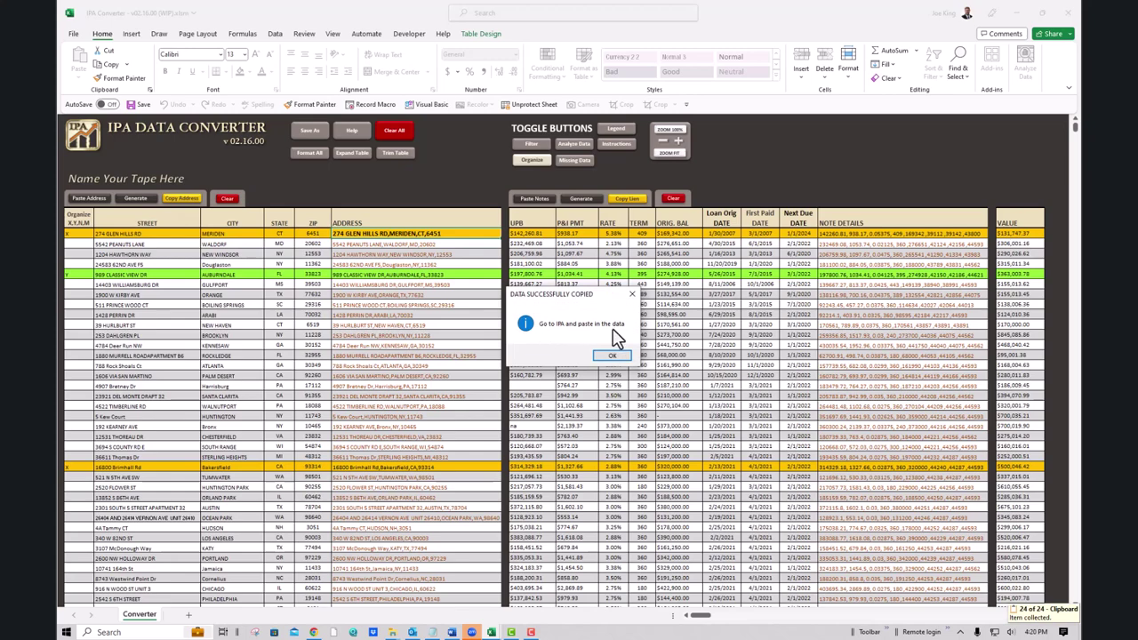
{"action": "left_click", "coordinate": [615, 358]}
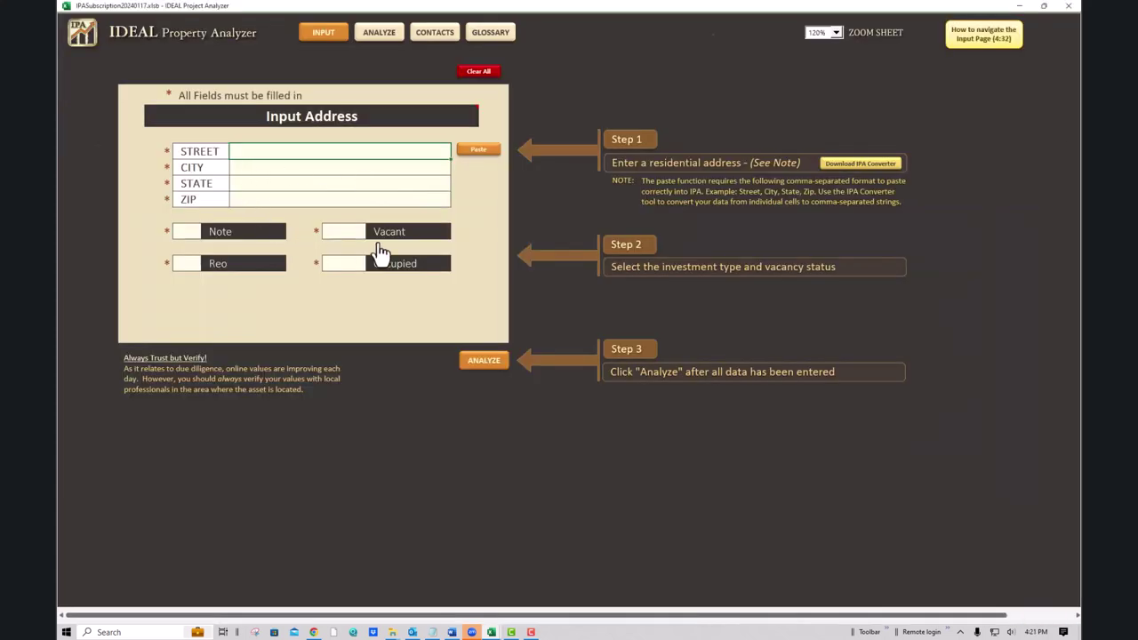
{"action": "left_click", "coordinate": [479, 151]}
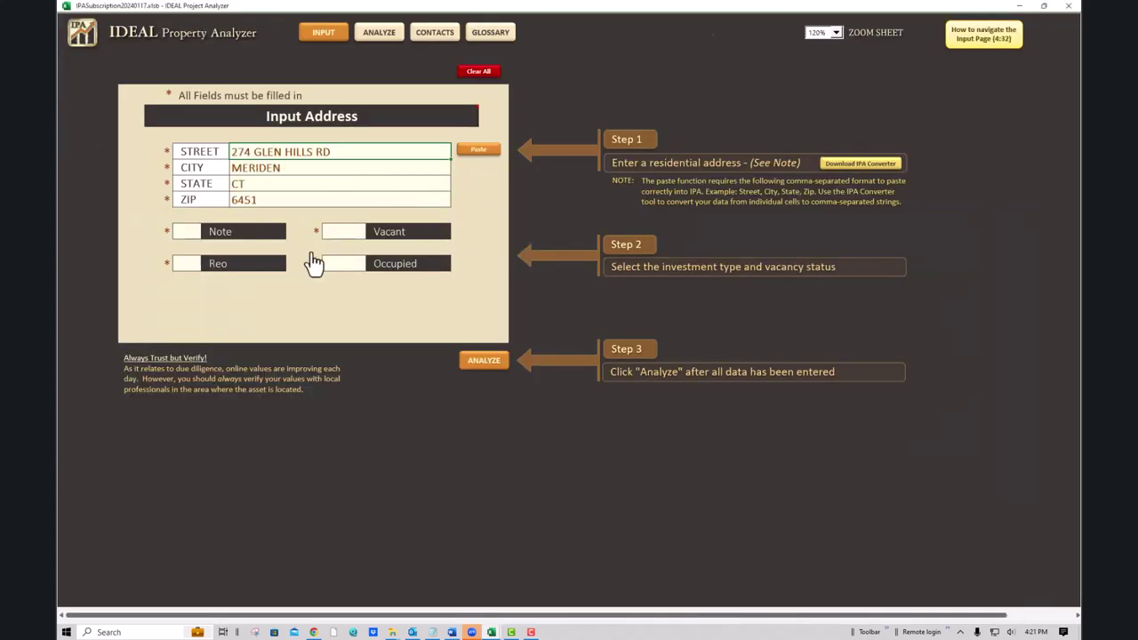
Mark the property as Note and Occupied, with Semi/Non-Performing note status and 1st Position
{"action": "left_click", "coordinate": [184, 233]}
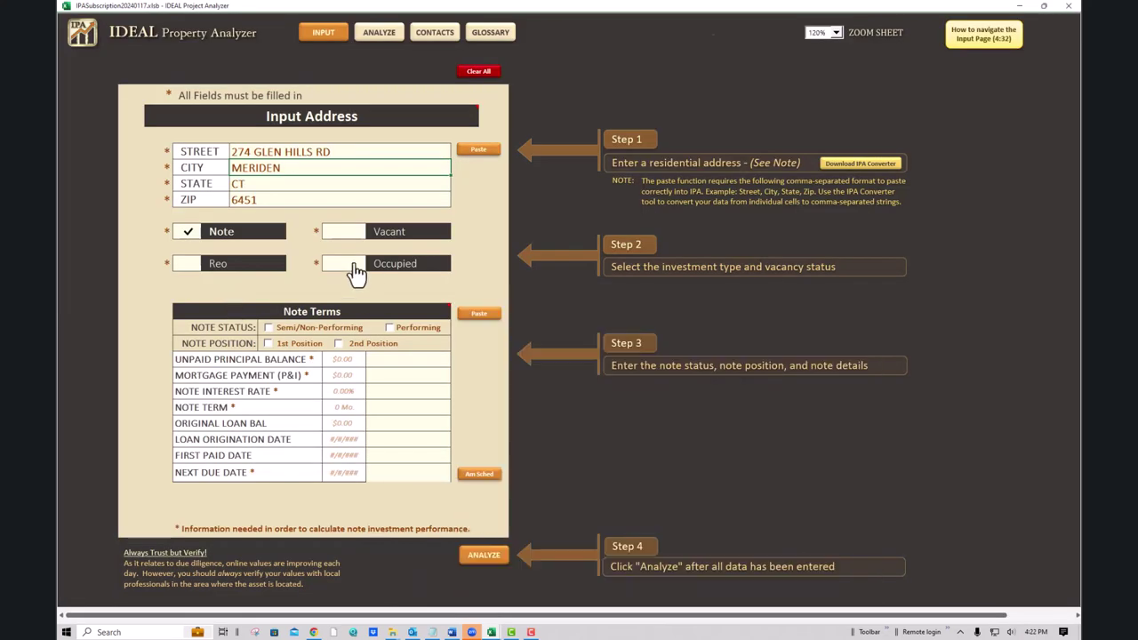
{"action": "left_click", "coordinate": [353, 266]}
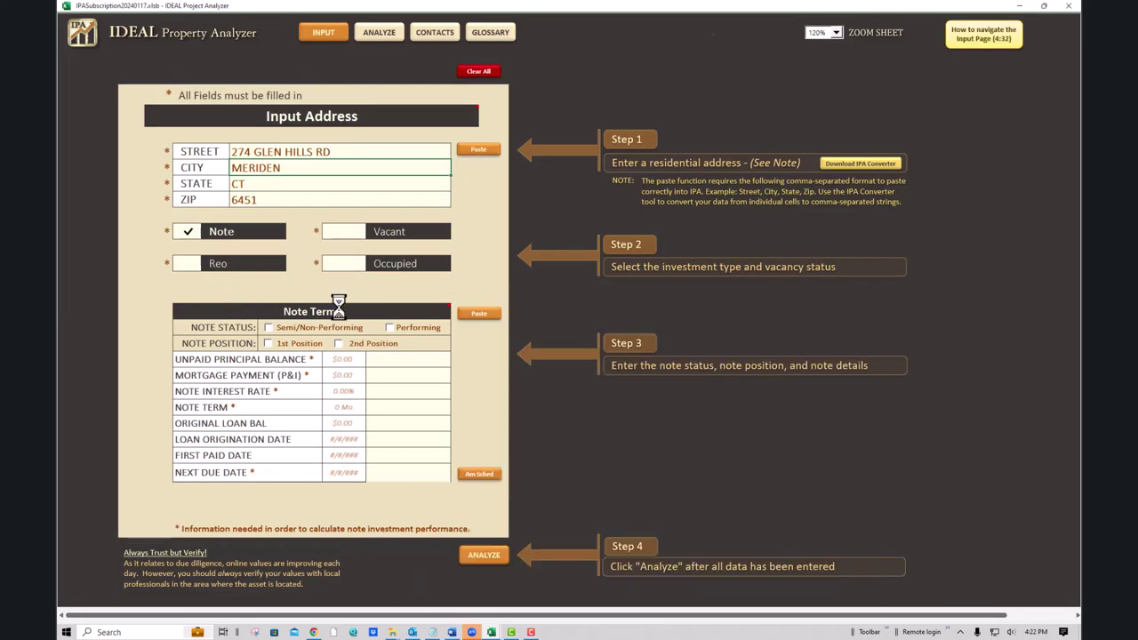
{"action": "left_click", "coordinate": [269, 328]}
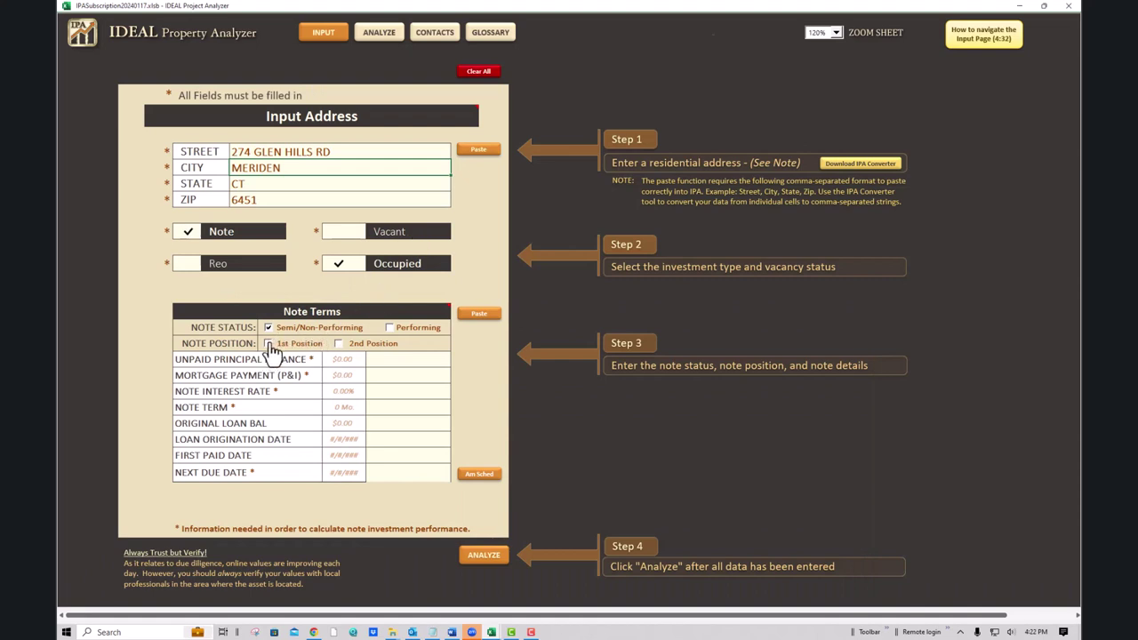
{"action": "left_click", "coordinate": [288, 343]}
Copy the Meriden loan's combined note details from the IPA Data Converter and paste them into the analyzer's Note Terms
{"action": "key", "text": "alt+Tab"}
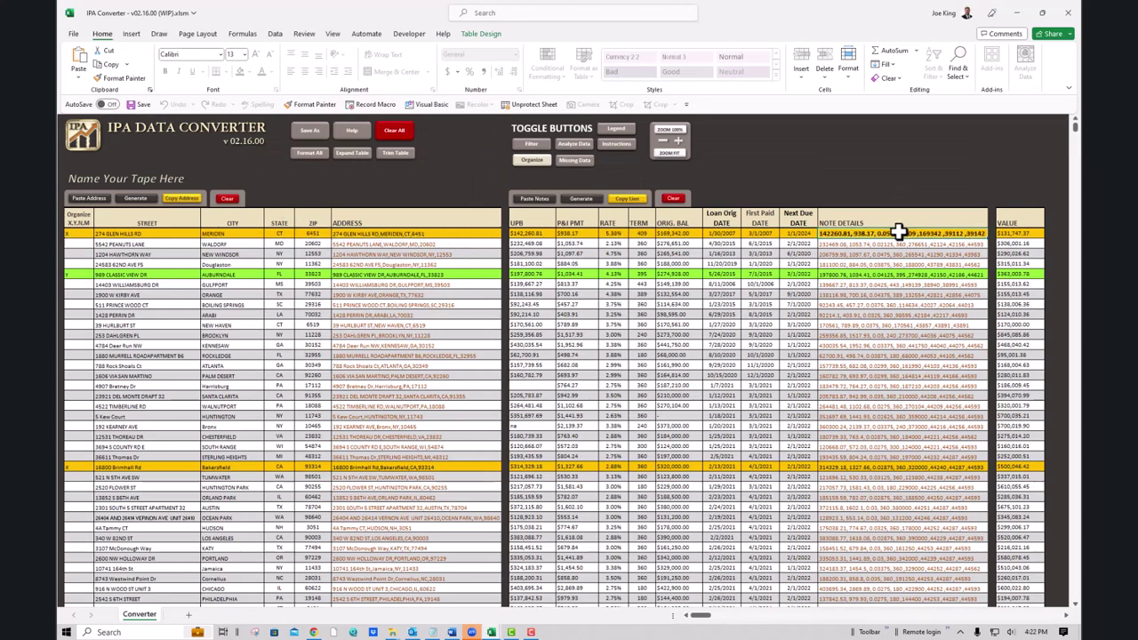
{"action": "left_click", "coordinate": [629, 201]}
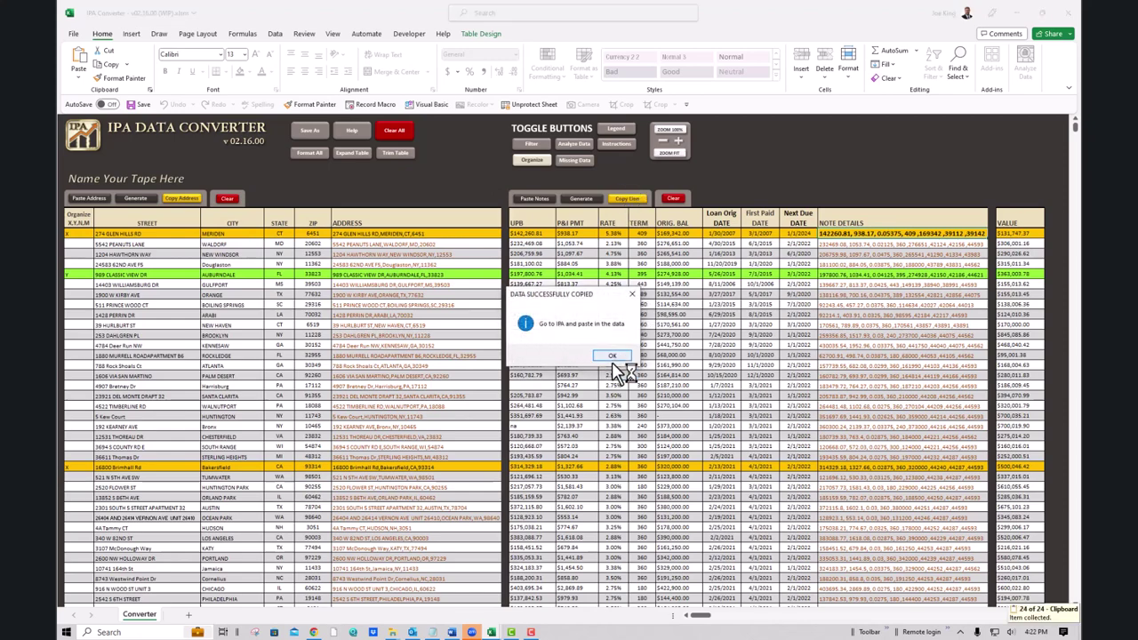
{"action": "left_click", "coordinate": [613, 356]}
{"action": "key", "text": "alt+Tab"}
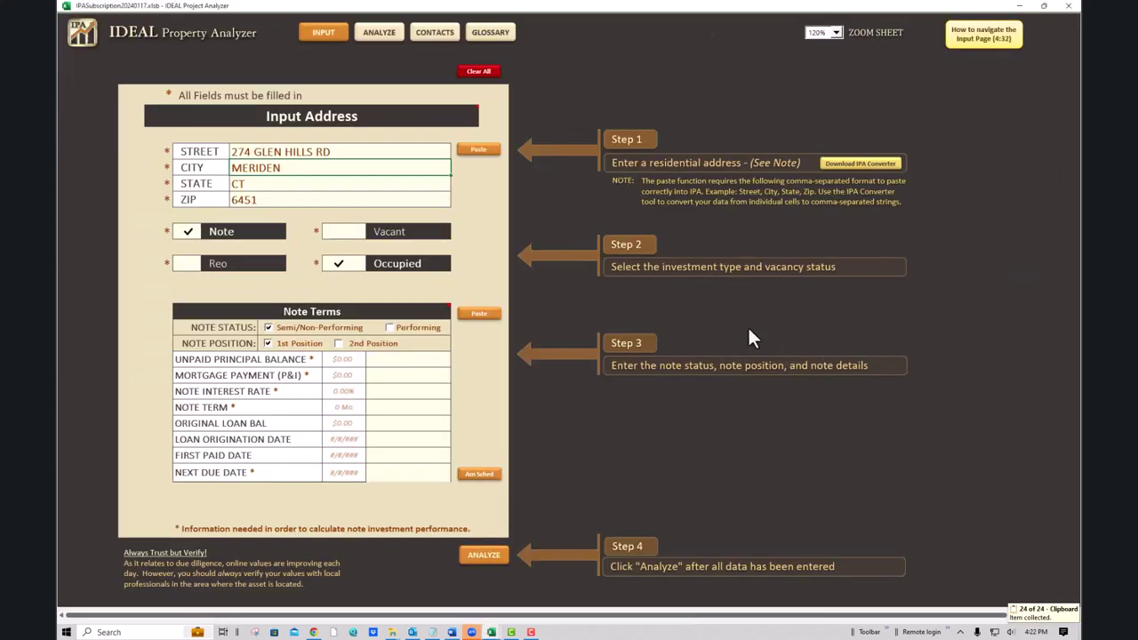
{"action": "left_click", "coordinate": [484, 320]}
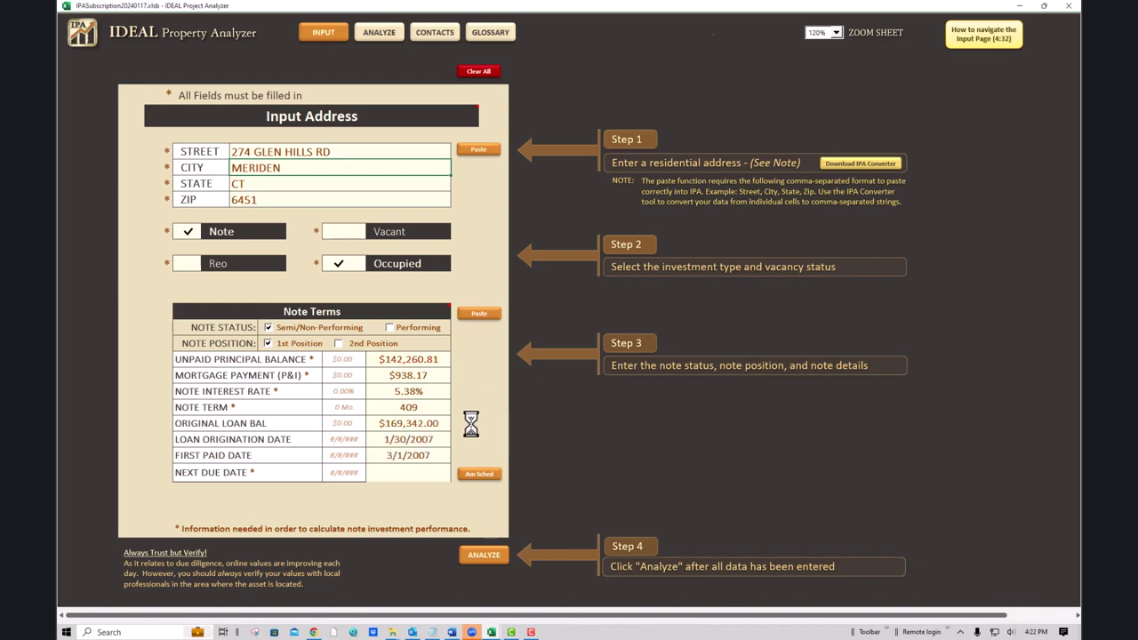